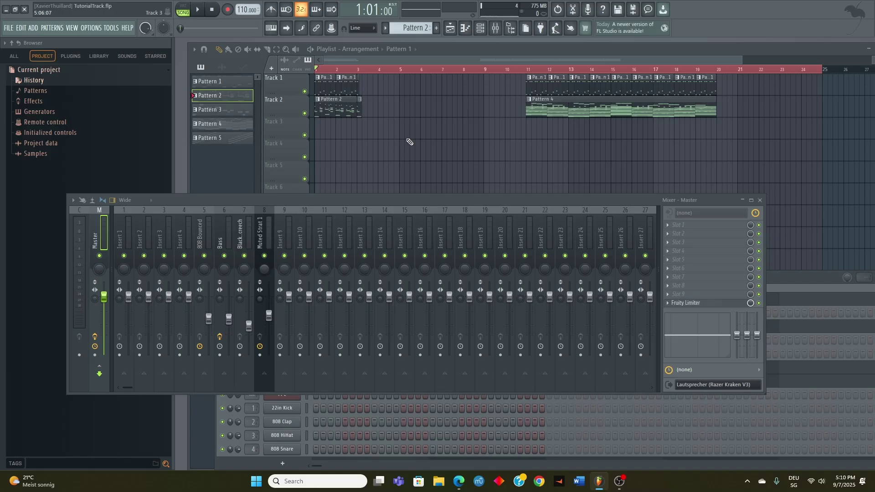
# Step: Play back the arrangement's opening section and the section starting at bar 11, ending with a replay of the opening
pyautogui.press('space')
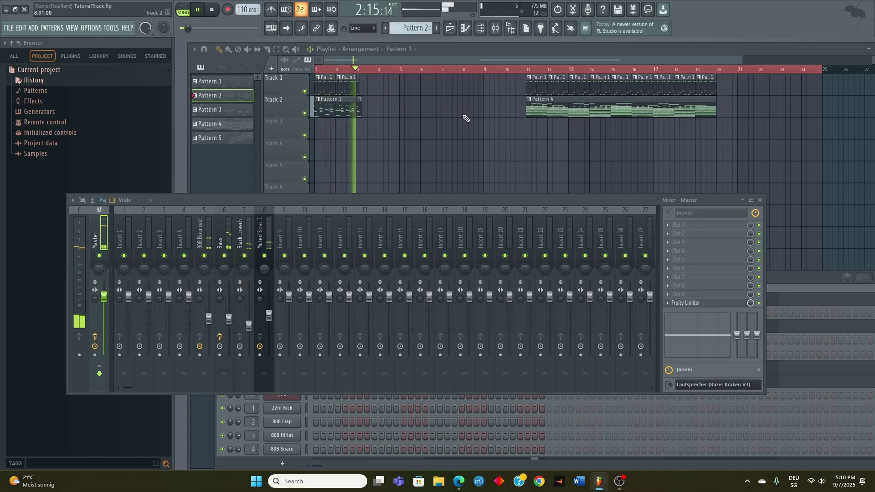
pyautogui.click(529, 71)
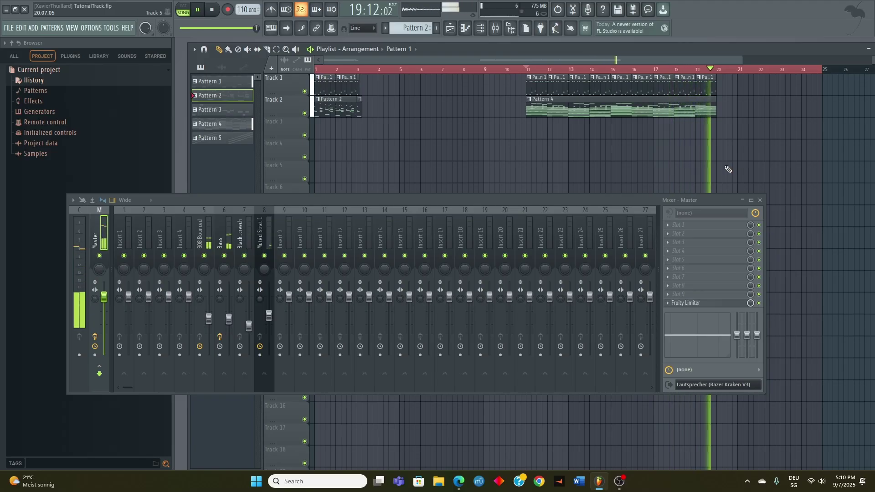
pyautogui.press('space')
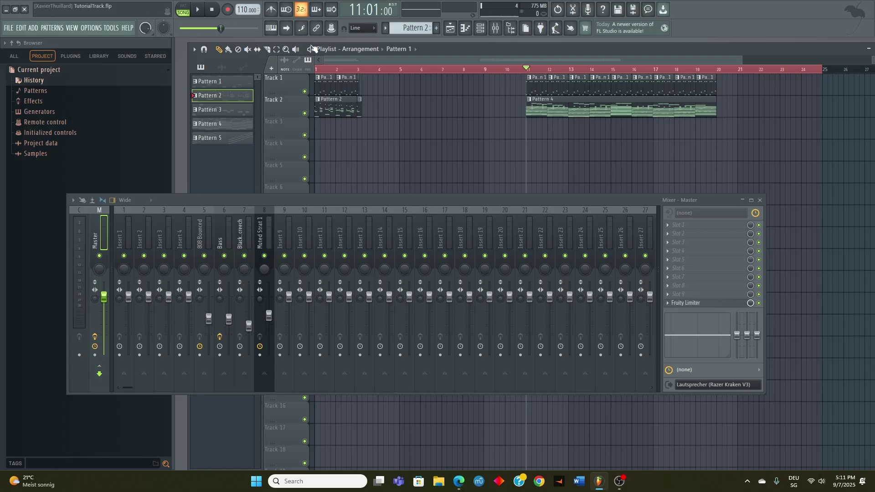
pyautogui.click(317, 69)
pyautogui.press('space')
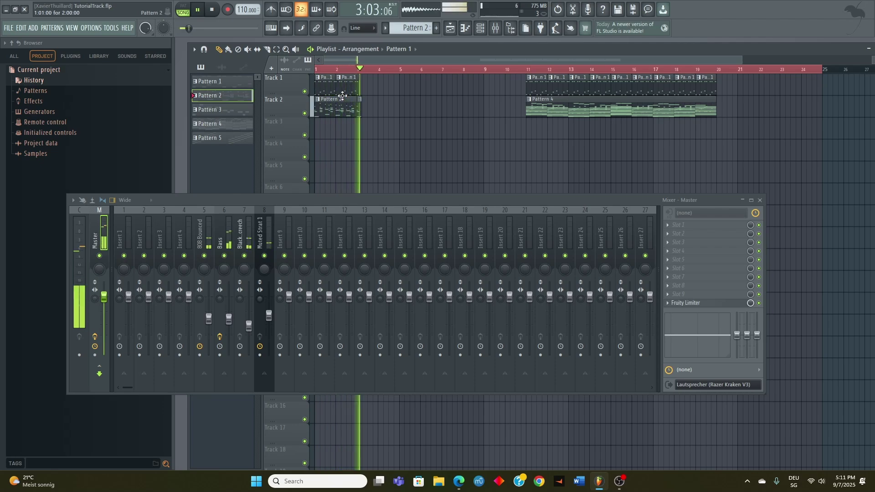
pyautogui.press('space')
# Step: Open the Bosendorfer notes of Pattern 3 in the piano roll and close the mixer
pyautogui.doubleClick(214, 110)
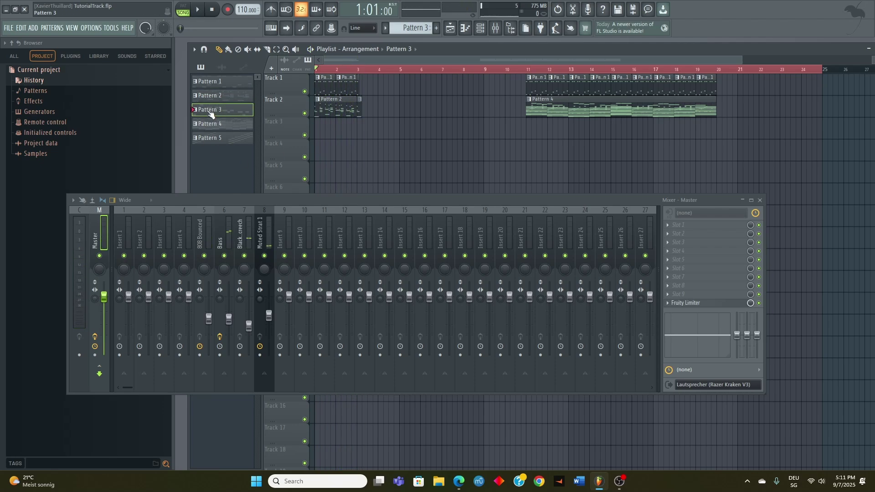
pyautogui.doubleClick(644, 113)
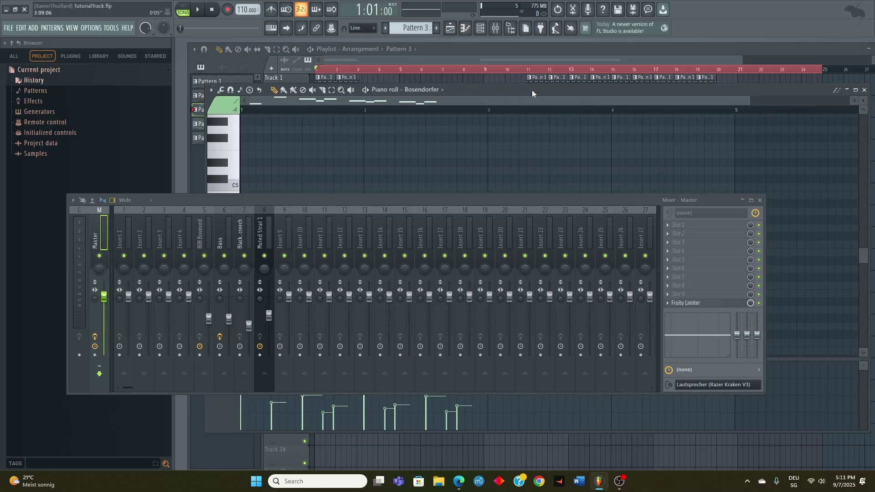
pyautogui.click(759, 200)
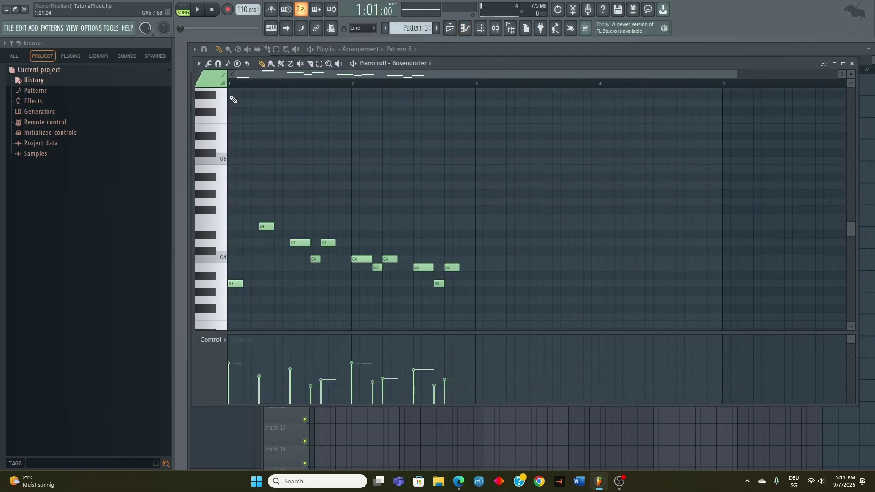
pyautogui.scroll(2, 227, 164)
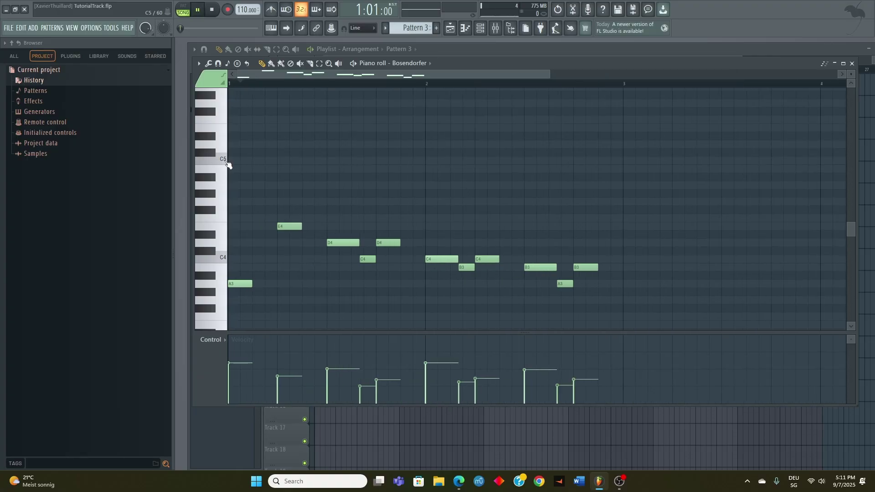
# Step: Play Pattern 3 on its own in pattern mode, stop playback and close the piano roll
pyautogui.click(182, 9)
pyautogui.press('space')
pyautogui.scroll(-1, 292, 182)
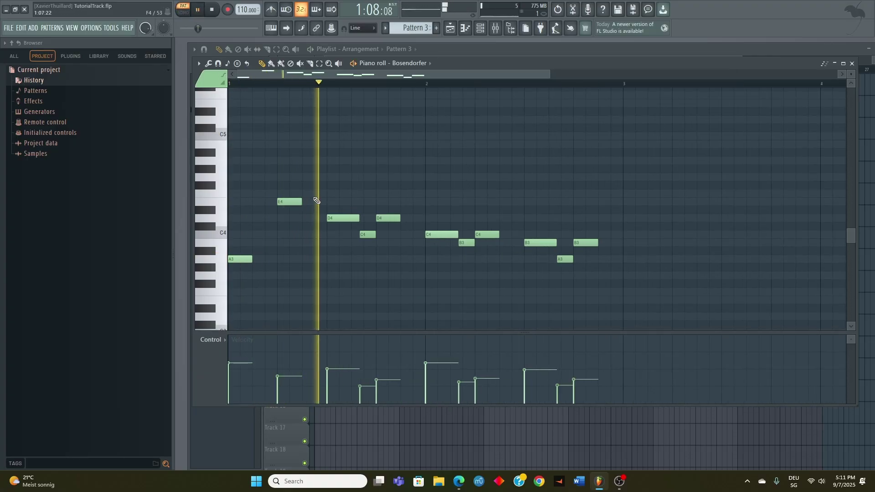
pyautogui.scroll(2, 285, 72)
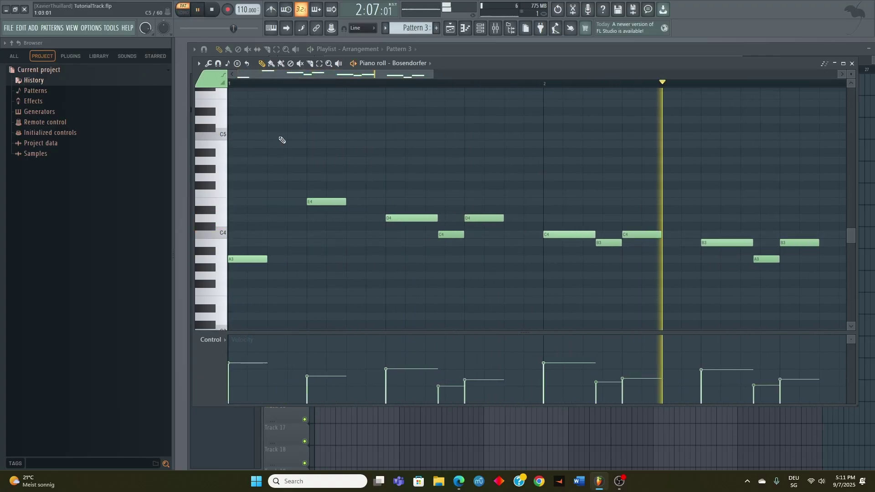
pyautogui.scroll(-2, 411, 175)
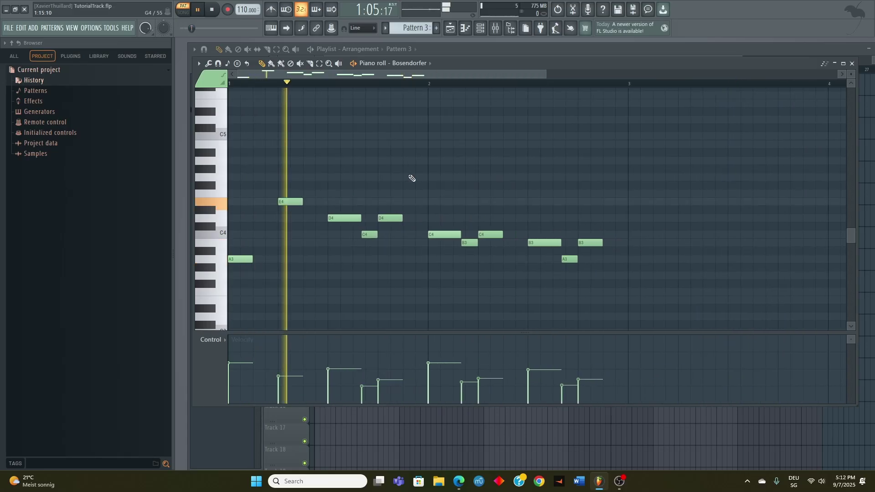
pyautogui.press('space')
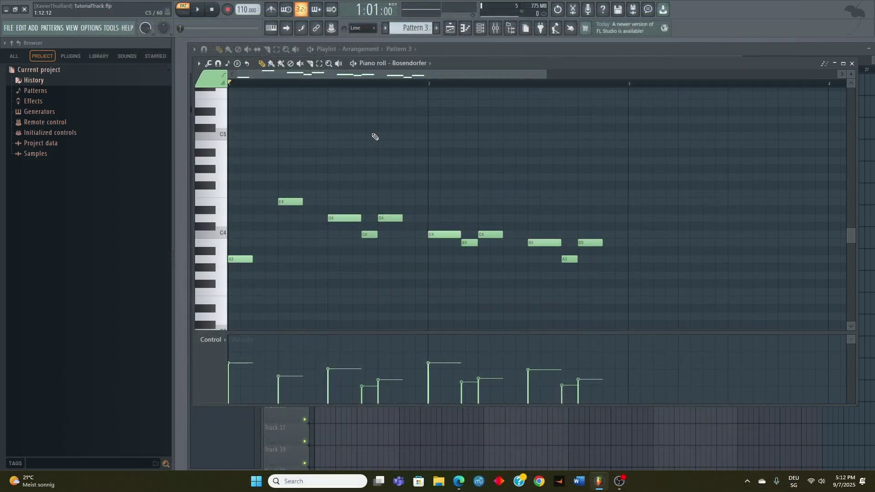
pyautogui.click(851, 63)
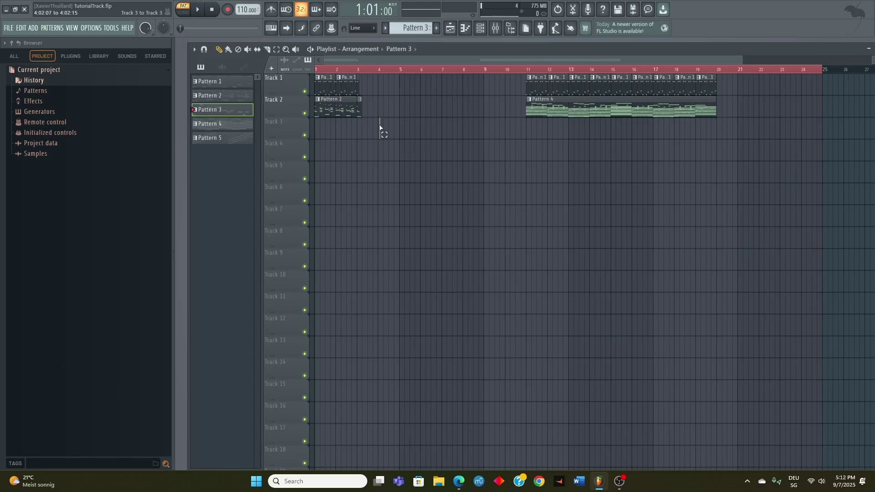
# Step: Trim the Pattern 2 clip to end at bar 3 and repeat the opening Pattern 1 and Pattern 2 clips up to bar 9
pyautogui.moveTo(381, 129); pyautogui.dragTo(360, 88)
pyautogui.click(359, 85)
pyautogui.moveTo(391, 136); pyautogui.dragTo(445, 87)
# Step: Play the extended opening section from bar 1 in song mode and stop playback
pyautogui.click(327, 71)
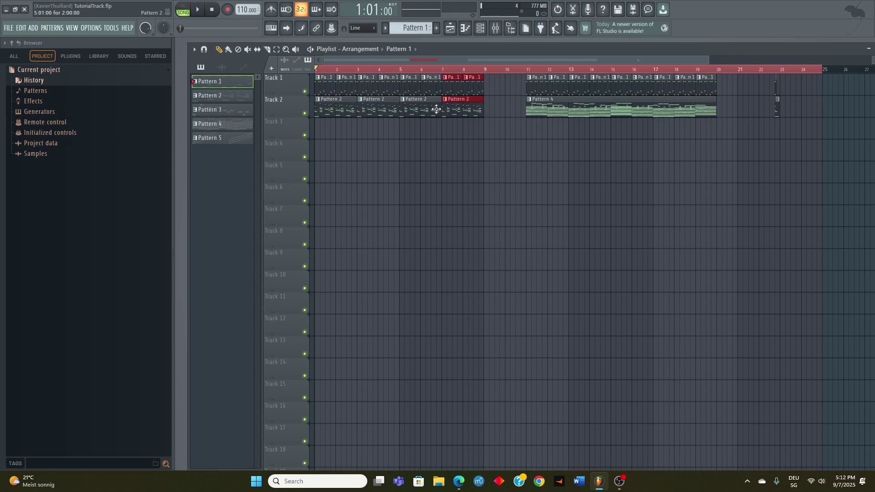
pyautogui.press('space')
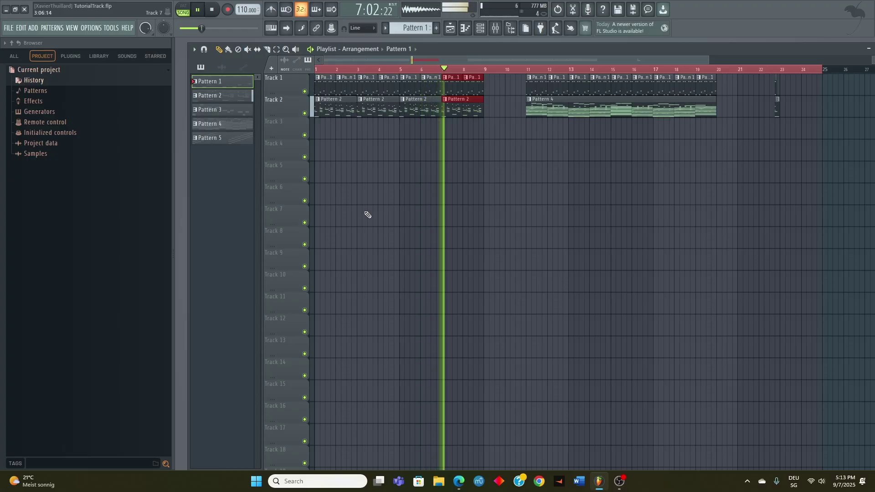
pyautogui.press('space')
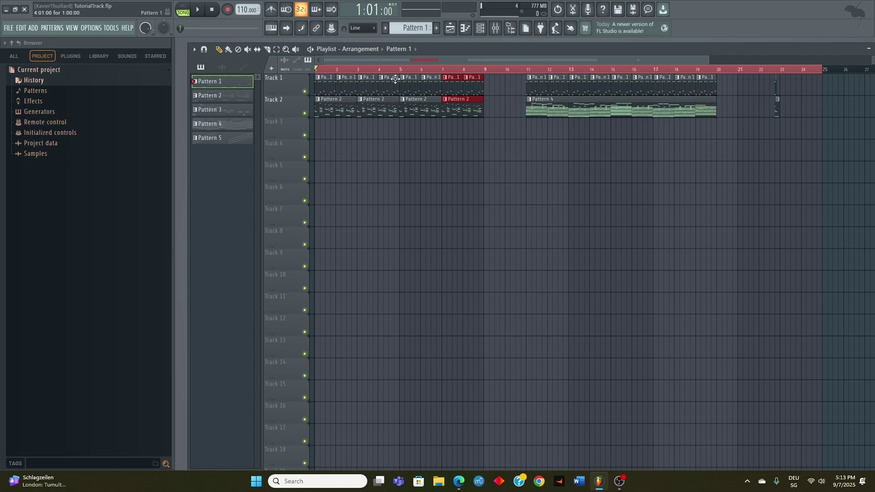
# Step: Delete the Pattern 2 clips starting at bars 5 and 7, and make the one at bar 3 unique
pyautogui.rightClick(421, 104)
pyautogui.rightClick(443, 112)
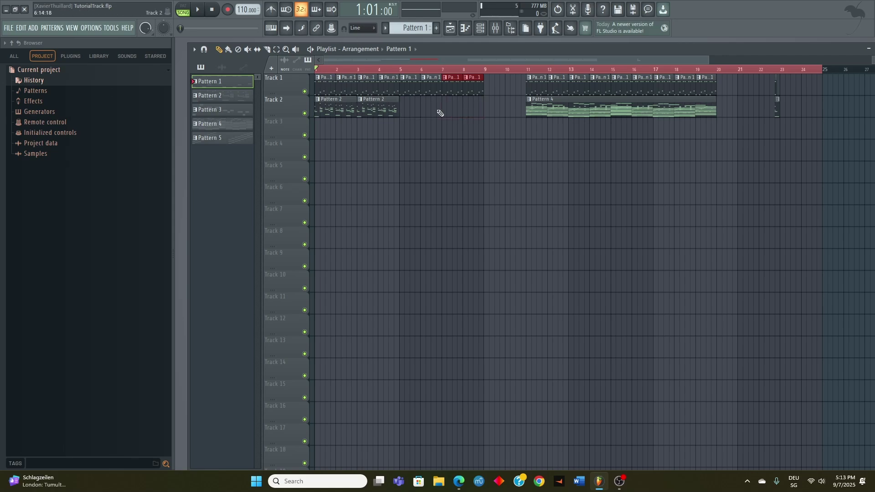
pyautogui.click(361, 100)
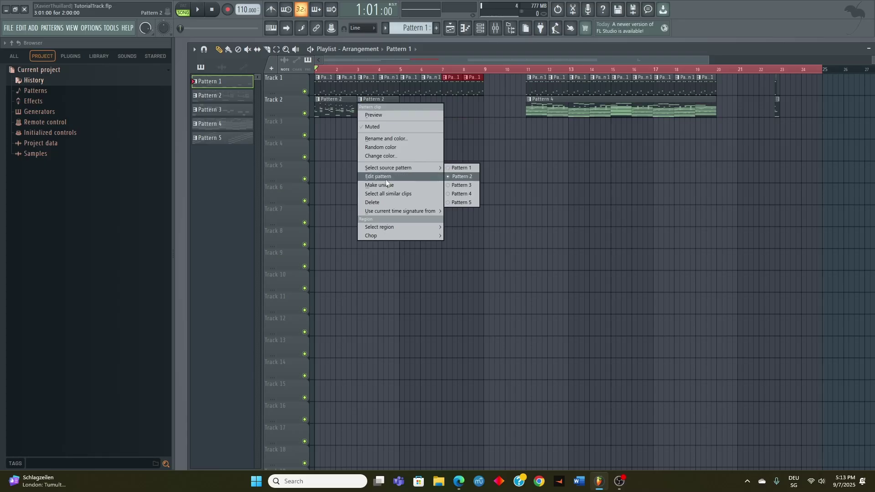
pyautogui.click(387, 185)
# Step: Open the unique clip at bar 3 in the piano roll and switch to the BlackWidowBass channel
pyautogui.doubleClick(376, 111)
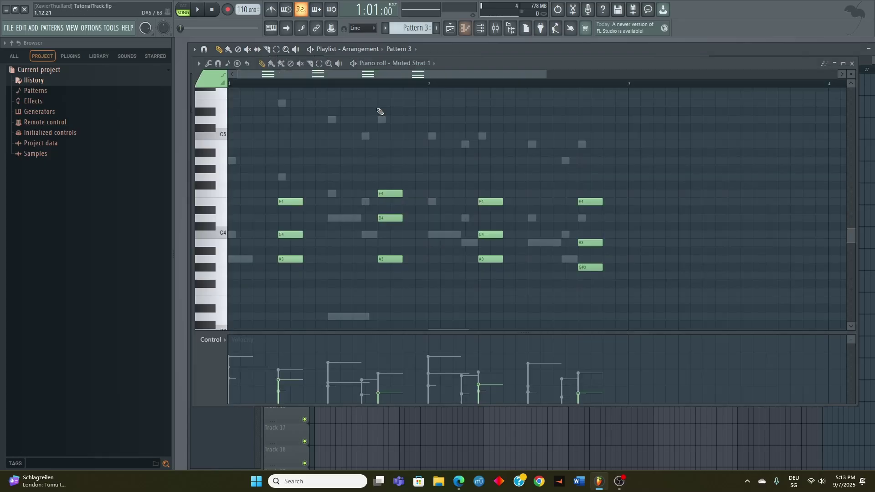
pyautogui.keyDown('ctrl'); pyautogui.scroll(-3, 375, 164); pyautogui.keyUp('ctrl')
pyautogui.click(411, 64)
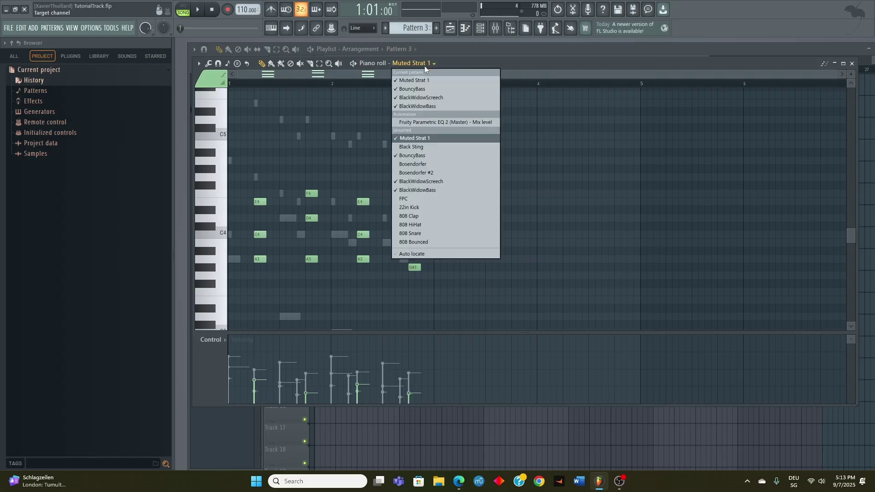
pyautogui.click(430, 188)
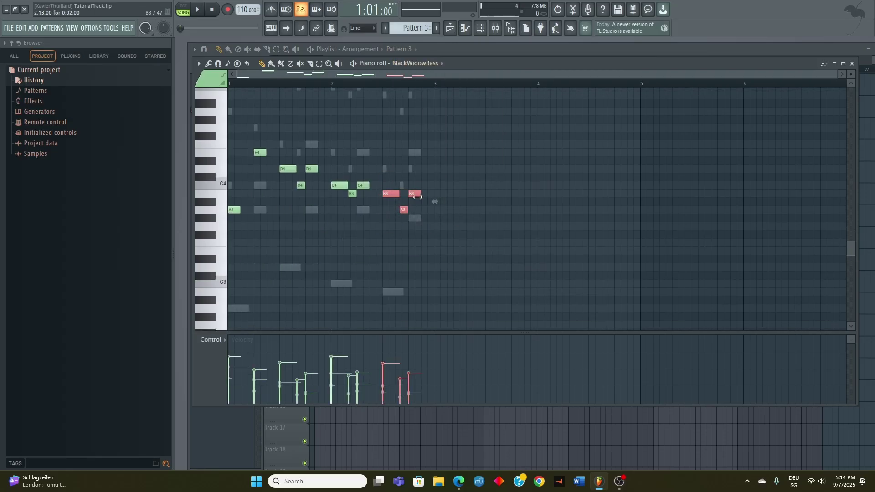
# Step: Delete the last two B3 notes of the bass line and undo a trial move of the A3 note between them
pyautogui.rightClick(417, 197)
pyautogui.moveTo(405, 208); pyautogui.dragTo(384, 209)
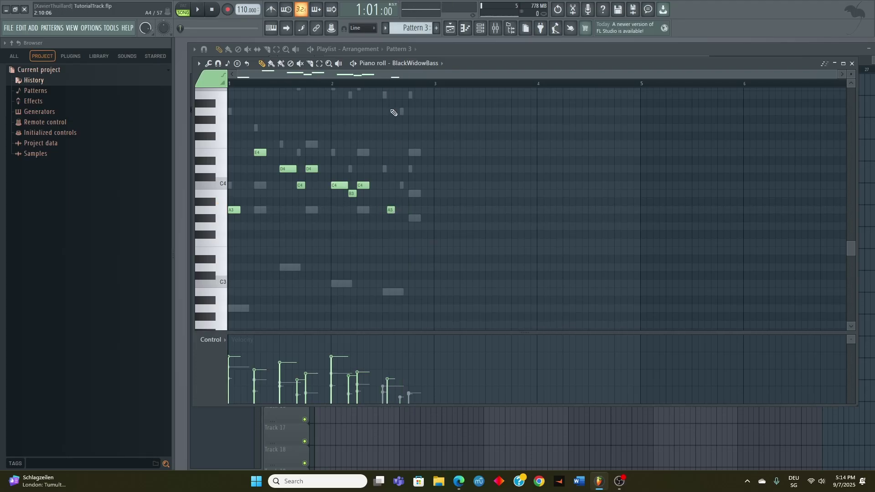
pyautogui.hotkey('ctrl', 'z')
pyautogui.hotkey('ctrl', 'z')
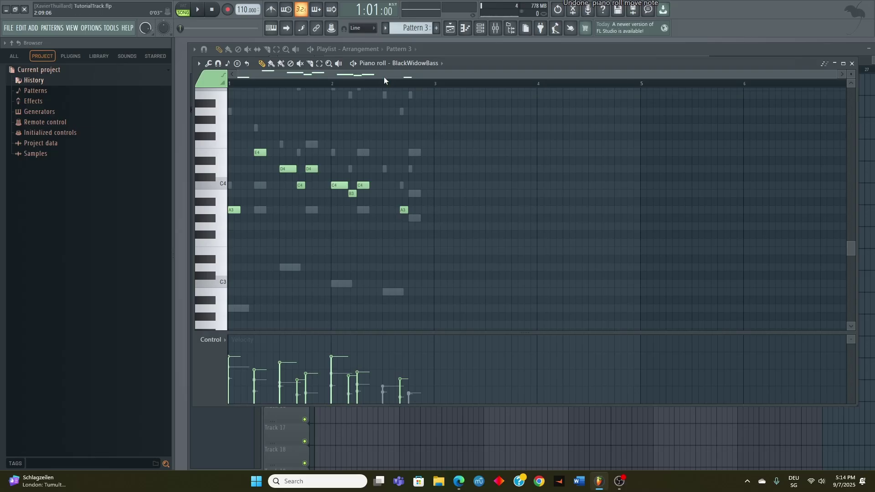
# Step: Set the snap to 1/3 beat and move the last A3 bass note to beat 3 of bar 2
pyautogui.click(361, 28)
pyautogui.click(360, 128)
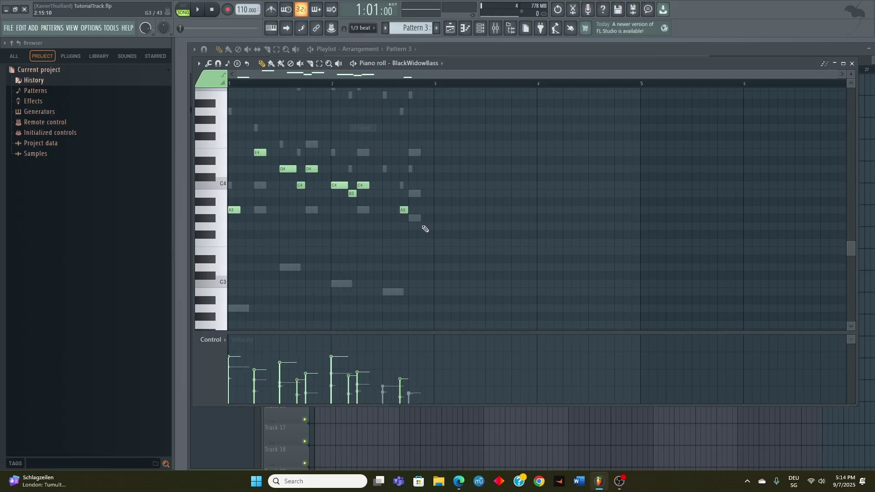
pyautogui.moveTo(400, 212); pyautogui.dragTo(383, 211)
# Step: Add C4, D4, E4, D4, C4 and A3 bass notes after the moved A3 at 1/3-beat spacing, with varied velocities
pyautogui.click(395, 185)
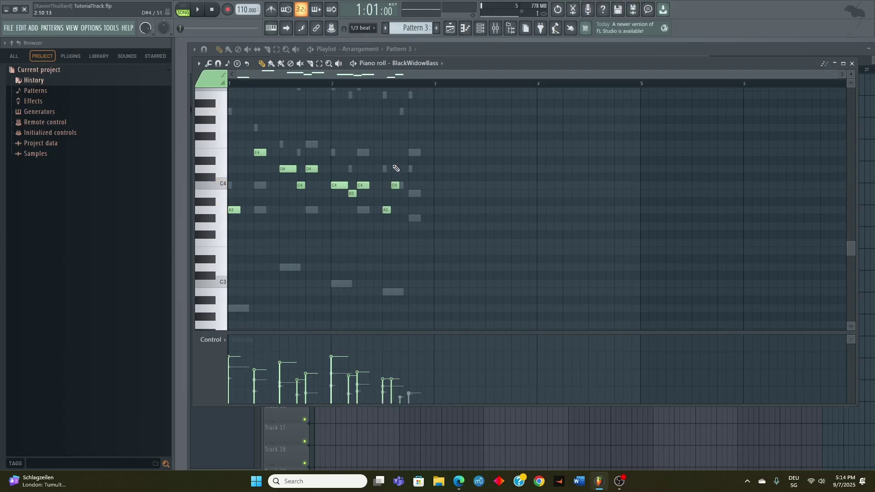
pyautogui.click(396, 161)
pyautogui.moveTo(396, 161); pyautogui.dragTo(394, 169)
pyautogui.click(411, 152)
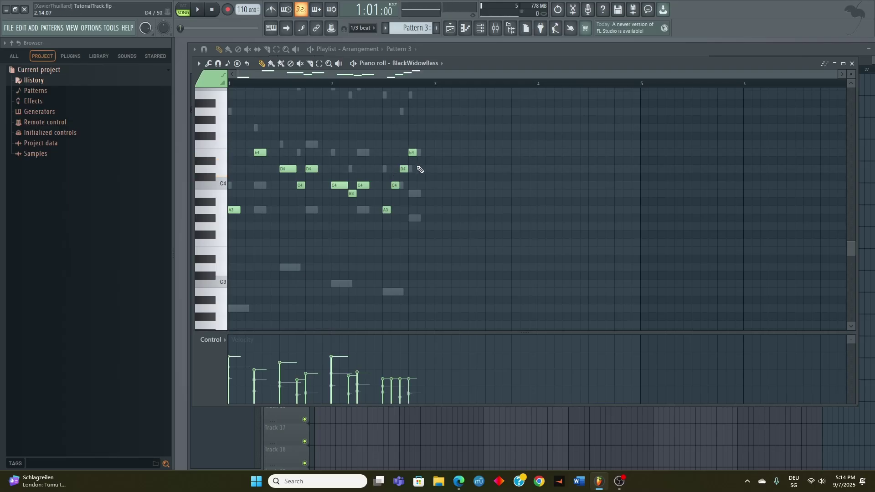
pyautogui.click(420, 169)
pyautogui.click(428, 185)
pyautogui.click(436, 209)
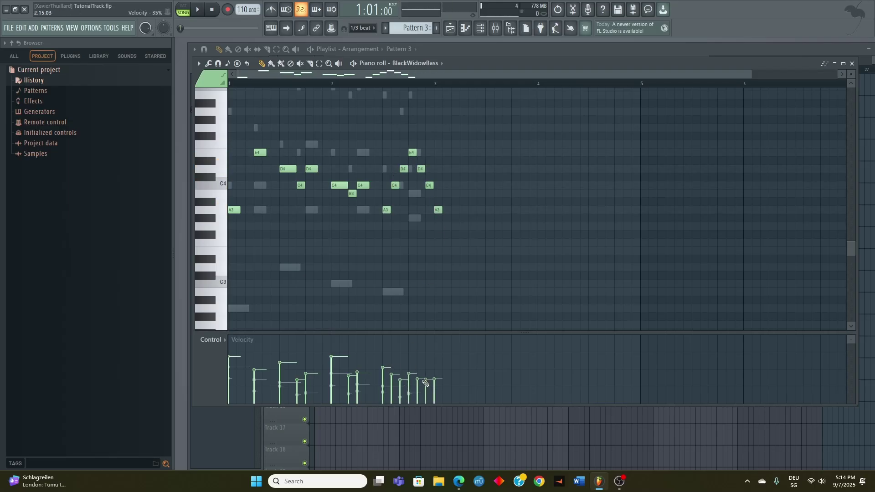
# Step: In the BlackWidowScreech channel, enter A3, C4, D4, E4, D4, C4, A3 from beat 3 of bar 2 and match their velocities to the bass run
pyautogui.click(442, 63)
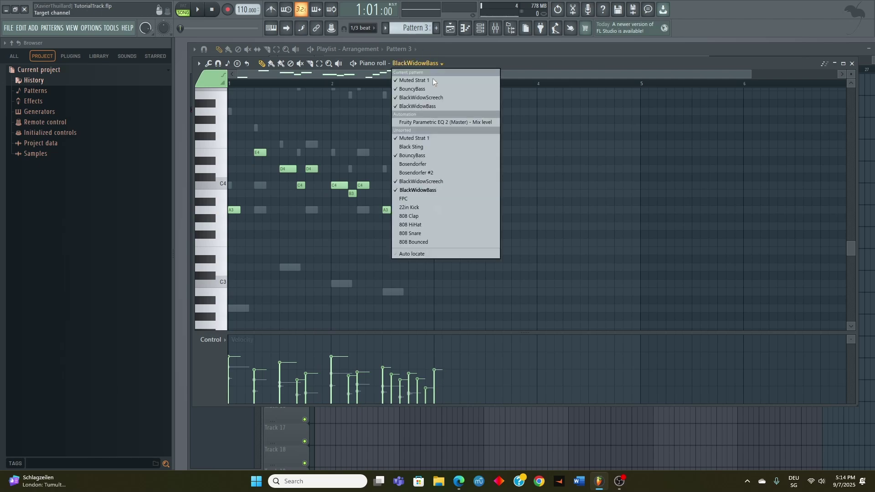
pyautogui.click(422, 181)
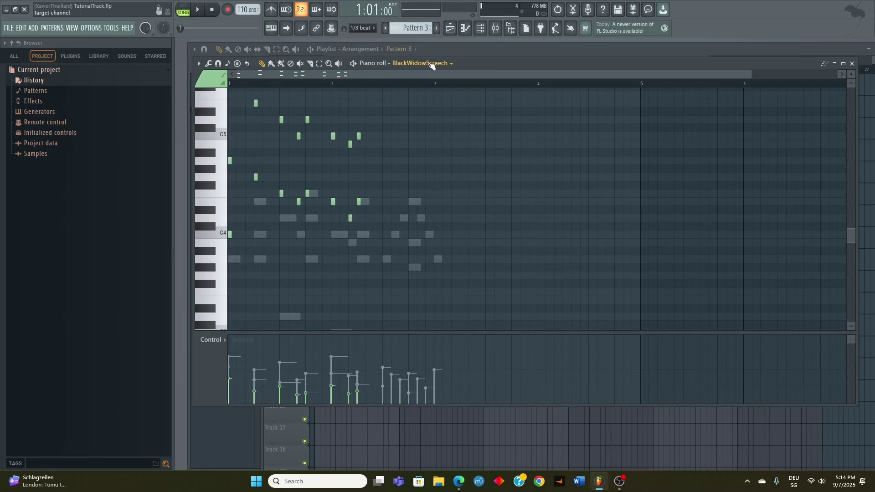
pyautogui.click(387, 258)
pyautogui.click(395, 234)
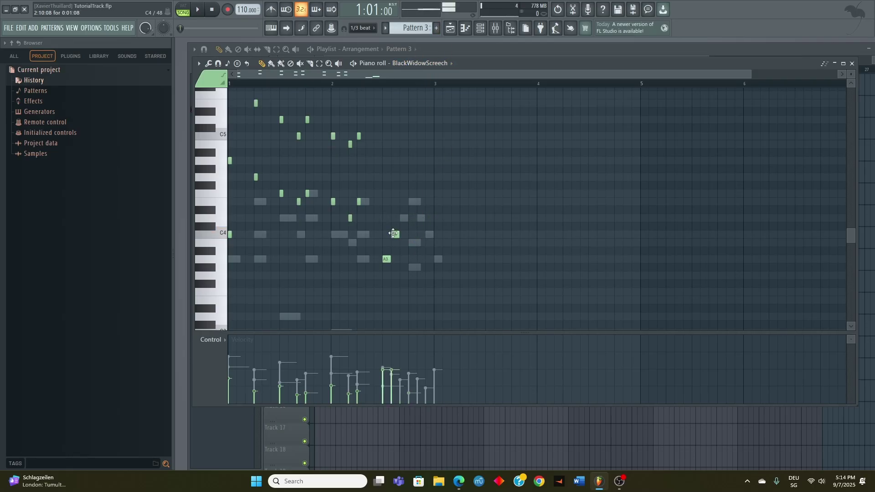
pyautogui.click(403, 218)
pyautogui.click(411, 201)
pyautogui.click(420, 218)
pyautogui.click(428, 234)
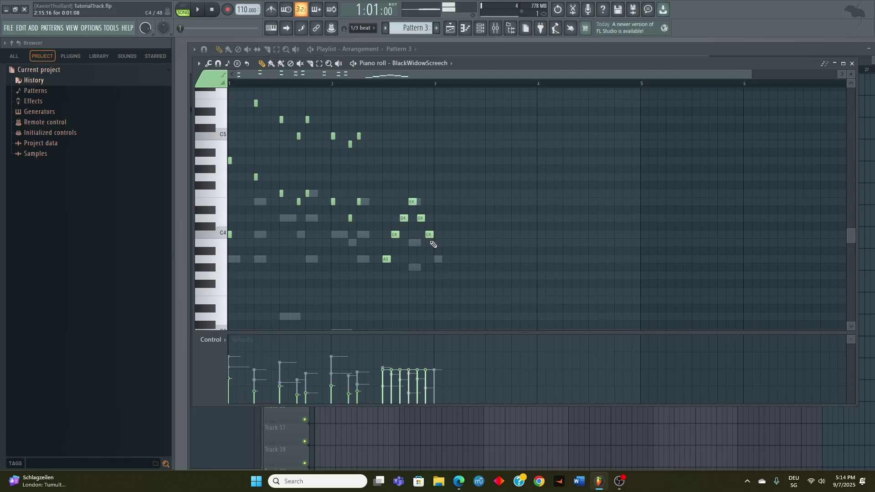
pyautogui.click(437, 259)
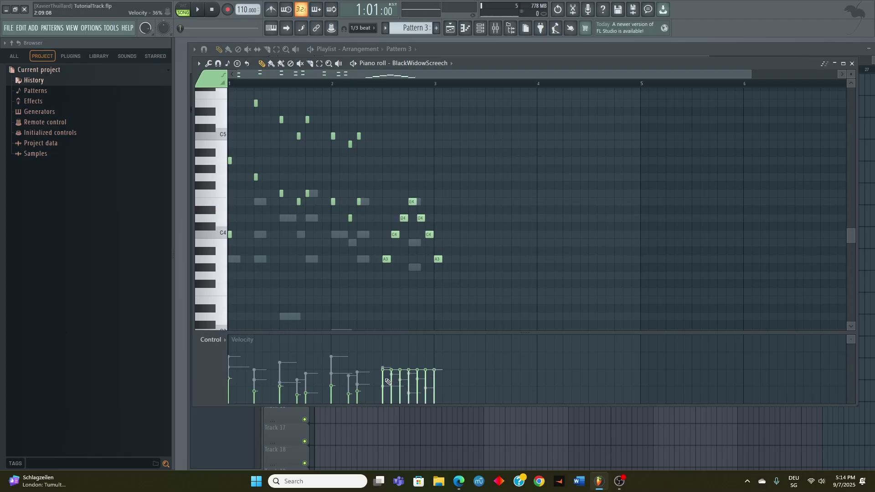
pyautogui.moveTo(388, 381); pyautogui.dragTo(437, 395)
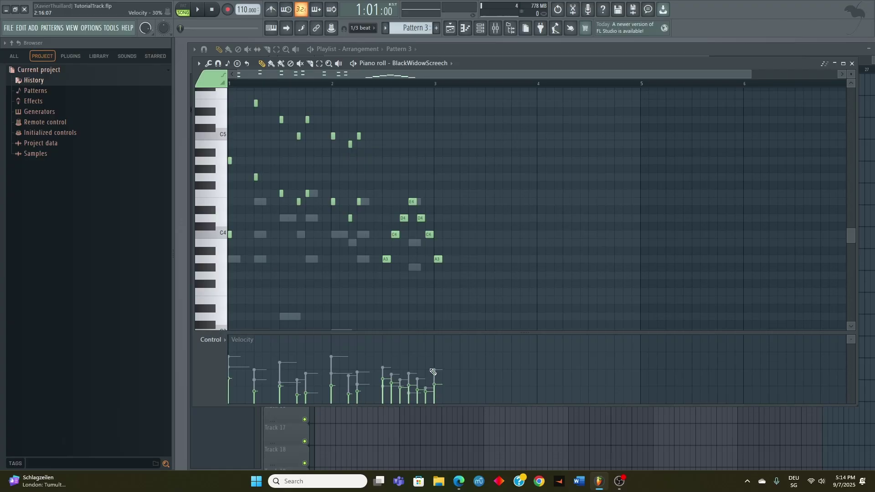
# Step: Raise the new screech run one octave to start at A4 and add a harmony copy below it running E4, G4, A4, B4, A4, G4, E4
pyautogui.moveTo(482, 302); pyautogui.dragTo(379, 202)
pyautogui.hotkey('ctrl', 'Up')
pyautogui.scroll(2, 391, 174)
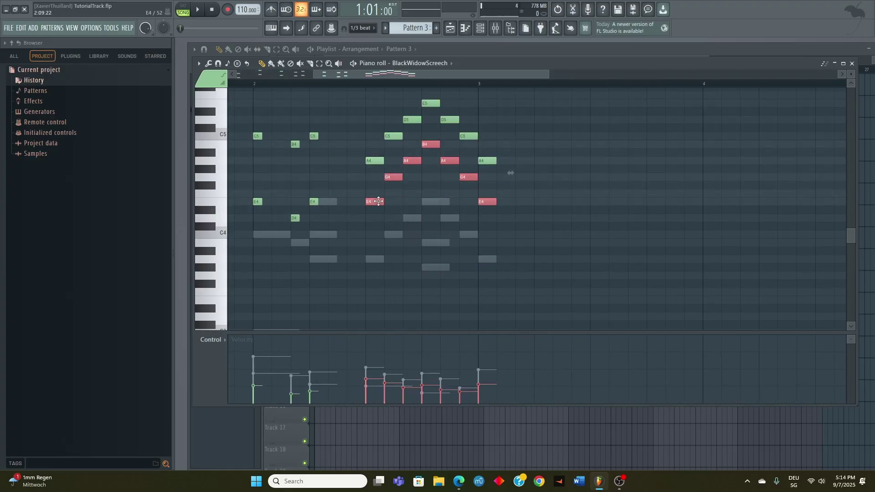
pyautogui.click(388, 209)
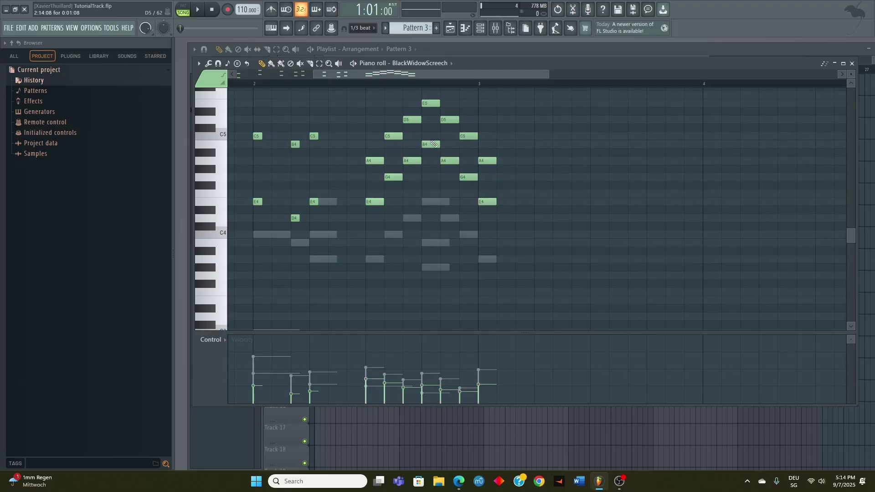
# Step: Retune the screech harmony line to run E4, A4, B4, C5, B4, A4, E4 and play back the run
pyautogui.moveTo(434, 144); pyautogui.dragTo(434, 136)
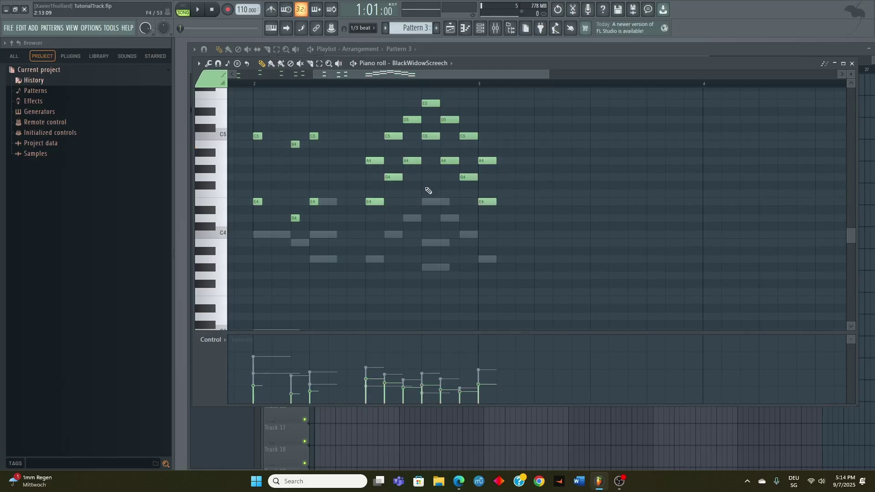
pyautogui.moveTo(394, 178); pyautogui.dragTo(447, 144)
pyautogui.moveTo(467, 177); pyautogui.dragTo(468, 161)
pyautogui.click(370, 85)
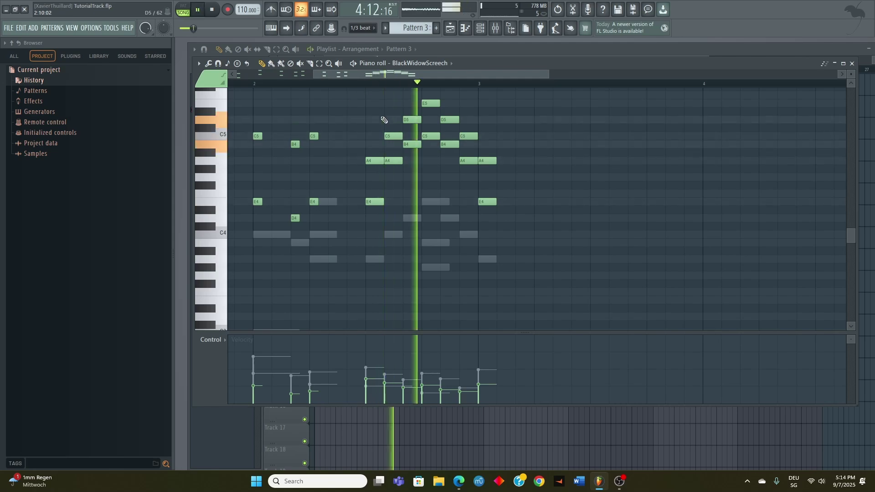
pyautogui.press('space')
pyautogui.scroll(-5, 419, 230)
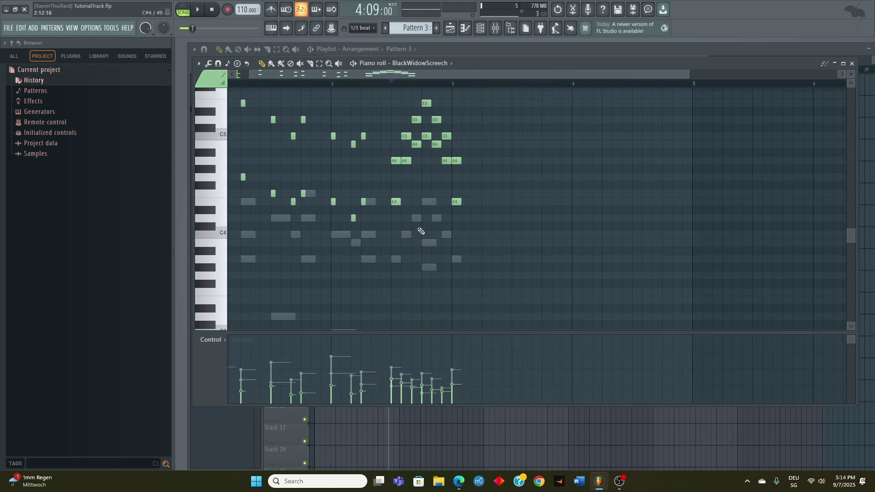
# Step: Select all notes of the screech run, shorten them to 1/6 beat, and close the piano roll
pyautogui.scroll(3, 400, 224)
pyautogui.moveTo(481, 246); pyautogui.dragTo(307, 87)
pyautogui.click(362, 27)
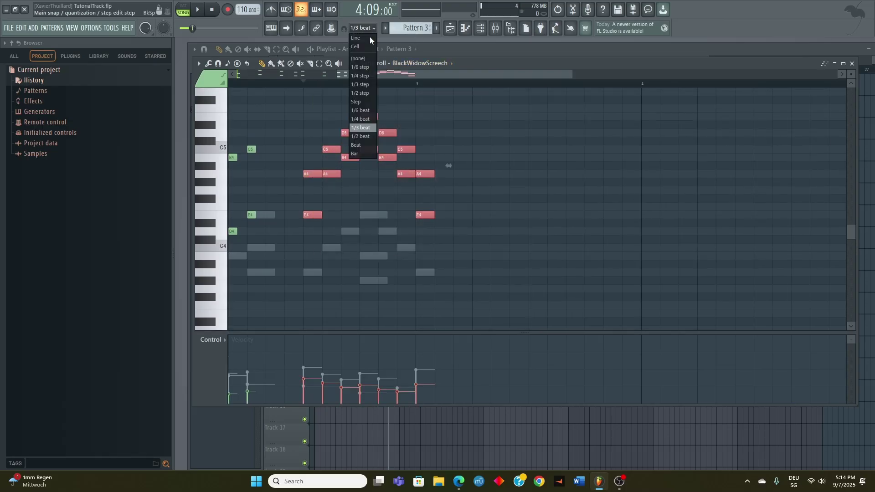
pyautogui.click(362, 111)
pyautogui.moveTo(428, 173); pyautogui.dragTo(422, 174)
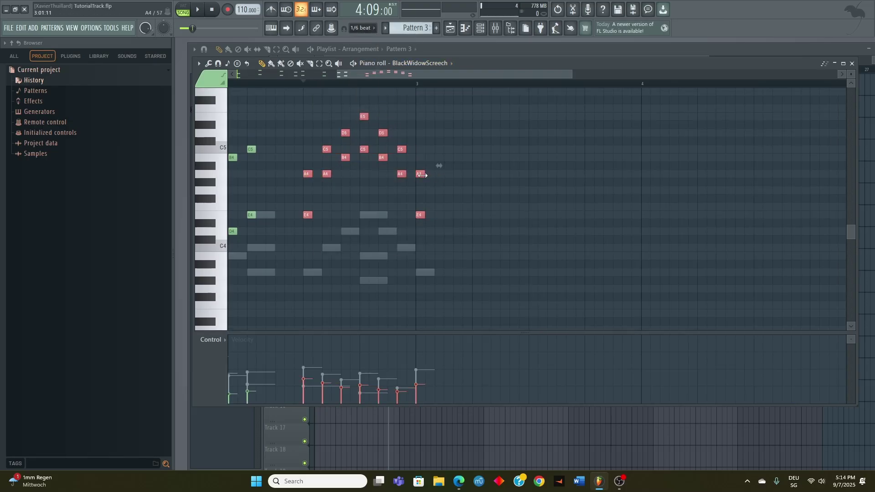
pyautogui.click(514, 148)
pyautogui.click(852, 63)
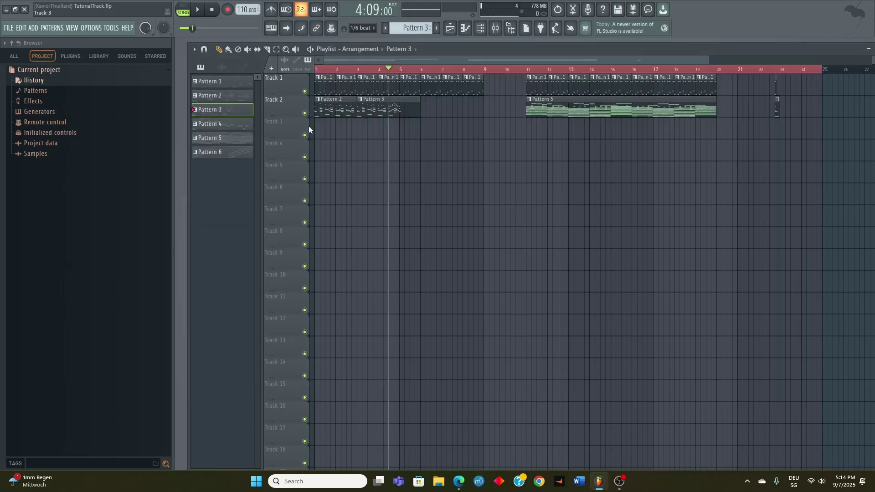
# Step: Play the arrangement from bar 1 to hear the transition run at the end of Pattern 3
pyautogui.click(317, 69)
pyautogui.press('space')
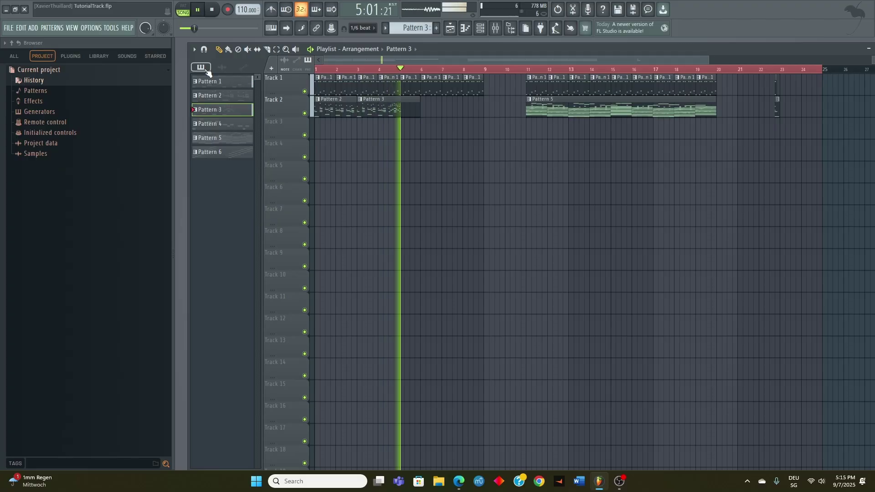
pyautogui.press('space')
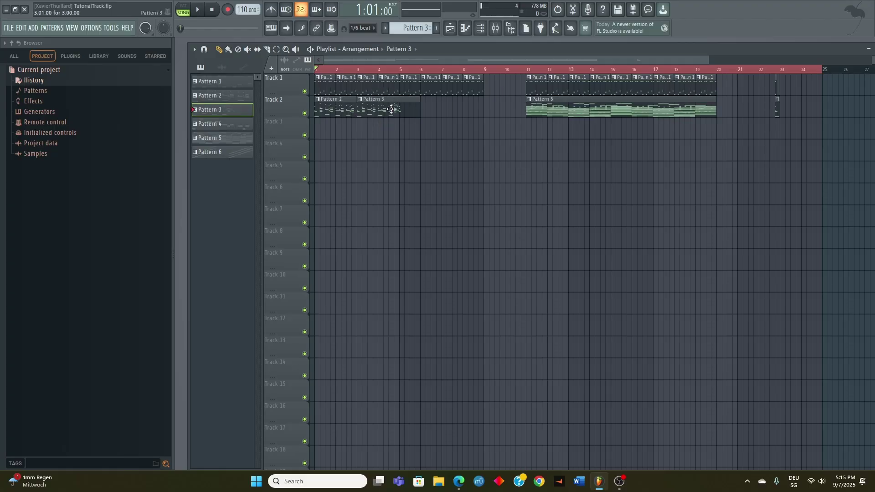
# Step: Select all playlist clips from bar 11 onward and move them ten bars later to start at bar 21
pyautogui.keyDown('ctrl'); pyautogui.moveTo(820, 159); pyautogui.dragTo(517, 73); pyautogui.keyUp('ctrl')
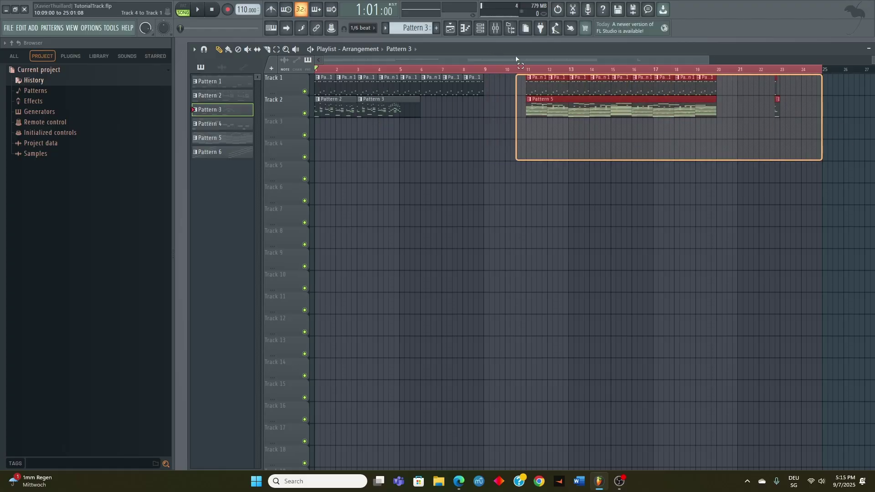
pyautogui.scroll(-2, 541, 115)
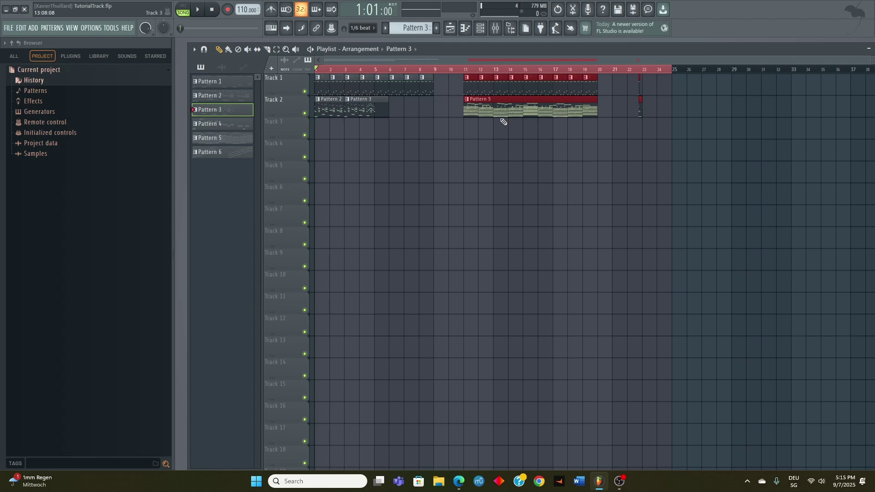
pyautogui.moveTo(469, 80); pyautogui.dragTo(617, 94)
pyautogui.scroll(3, 280, 107)
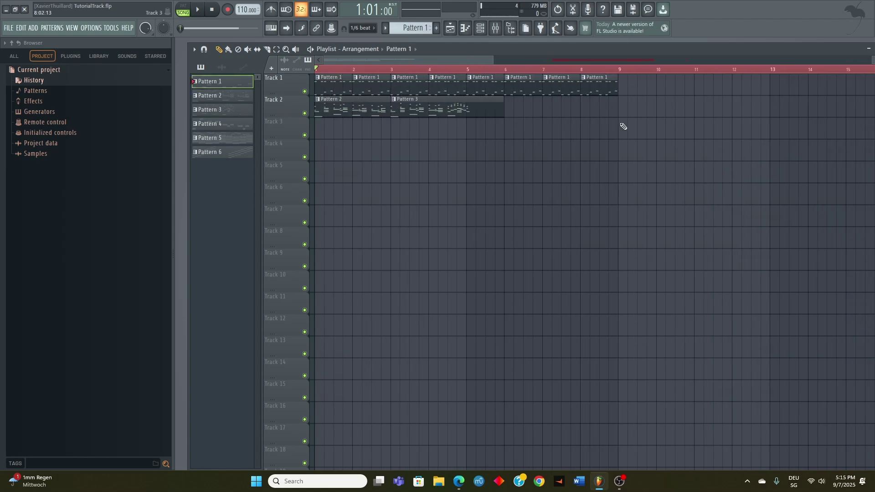
# Step: Move the opening section's clips two bars later to bar 3 and fill bars 1 and 2 with Pattern 1 clips
pyautogui.keyDown('ctrl'); pyautogui.moveTo(676, 131); pyautogui.dragTo(180, 14); pyautogui.keyUp('ctrl')
pyautogui.scroll(-2, 333, 86)
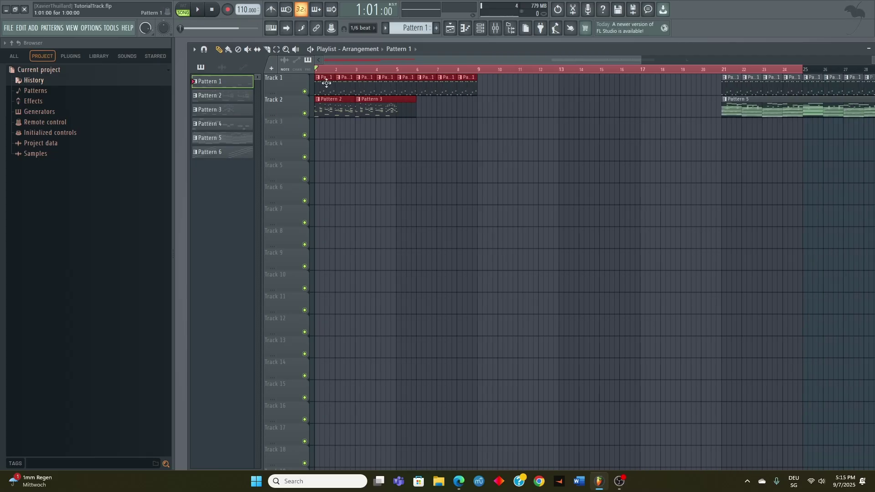
pyautogui.moveTo(326, 83); pyautogui.dragTo(349, 88)
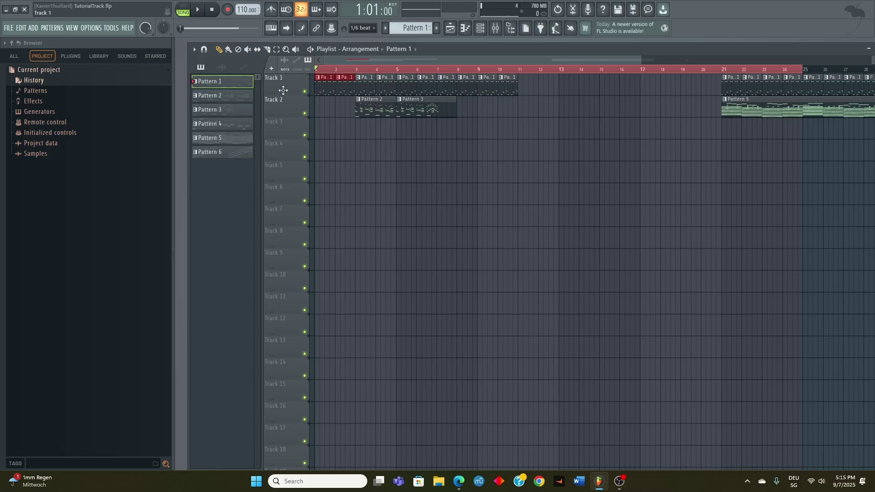
pyautogui.scroll(-1, 733, 108)
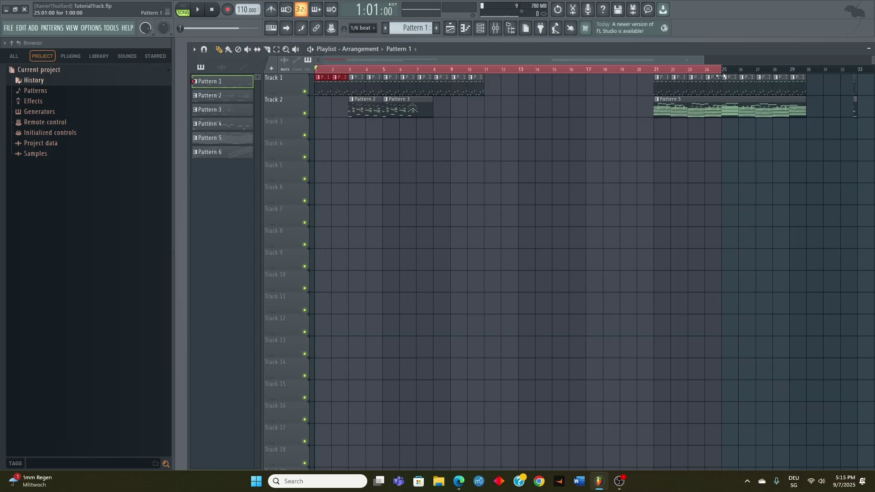
# Step: Limit the playlist's time selection to bars 1 and 2
pyautogui.keyDown('ctrl'); pyautogui.click(376, 109); pyautogui.keyUp('ctrl')
pyautogui.moveTo(316, 97); pyautogui.dragTo(348, 95)
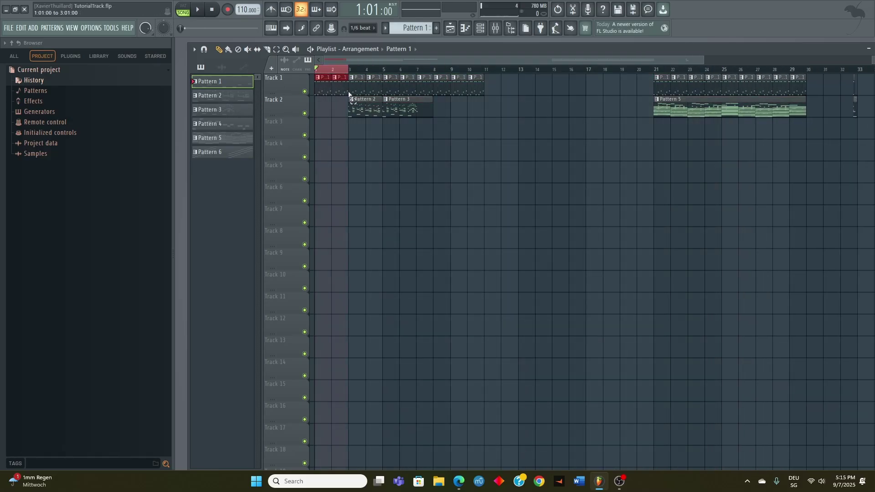
pyautogui.scroll(3, 378, 73)
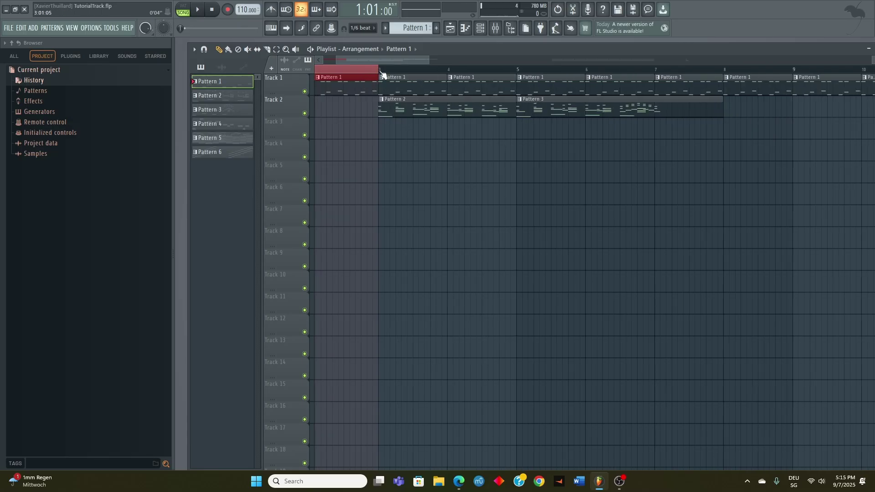
# Step: Load Fruity Parametric EQ 2 into the Master track's first effect slot and apply its Old Telephone preset
pyautogui.press('F9')
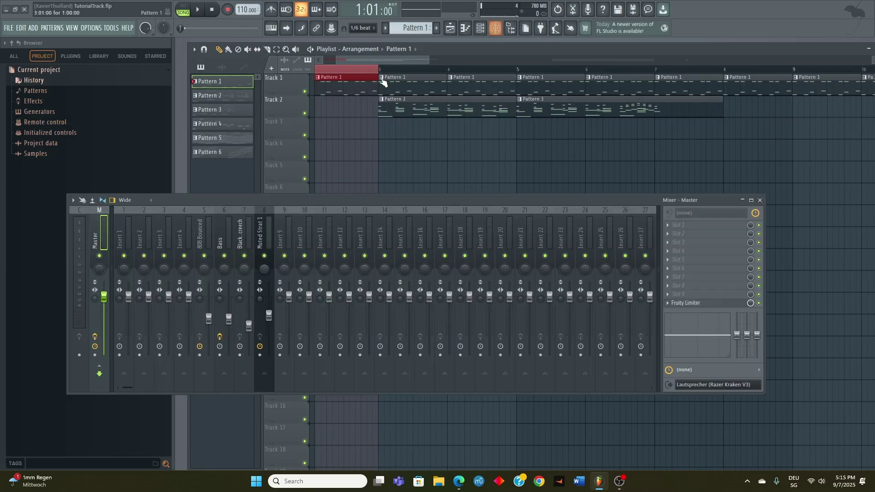
pyautogui.click(671, 226)
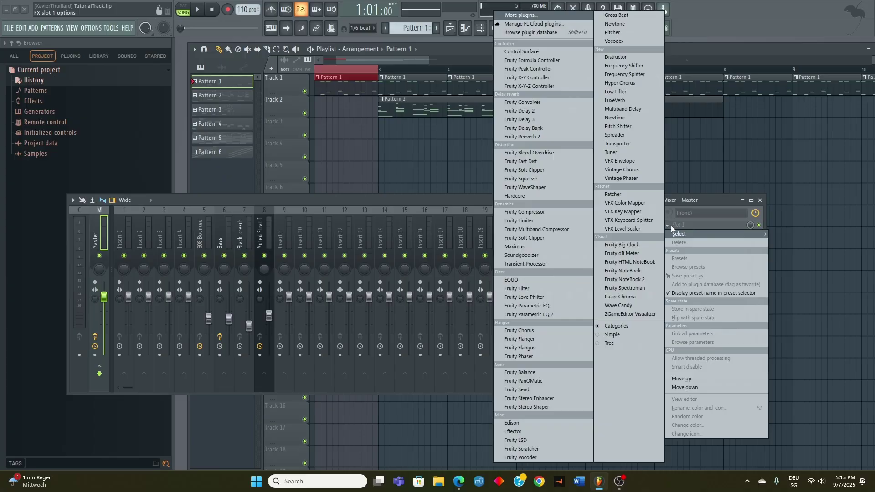
pyautogui.click(541, 314)
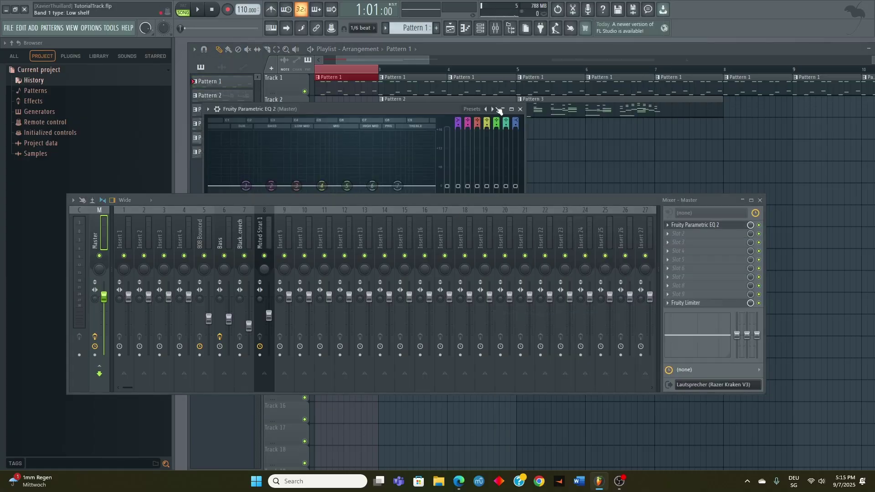
pyautogui.click(477, 110)
pyautogui.click(502, 174)
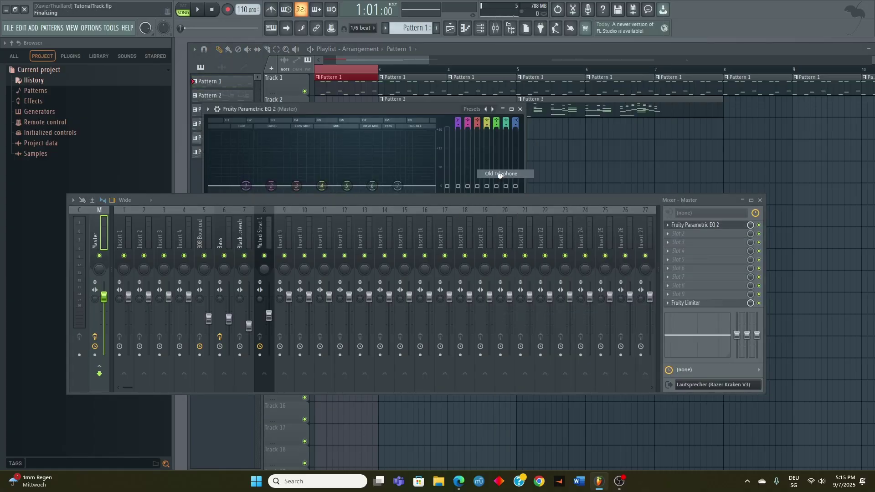
pyautogui.moveTo(403, 201); pyautogui.dragTo(392, 277)
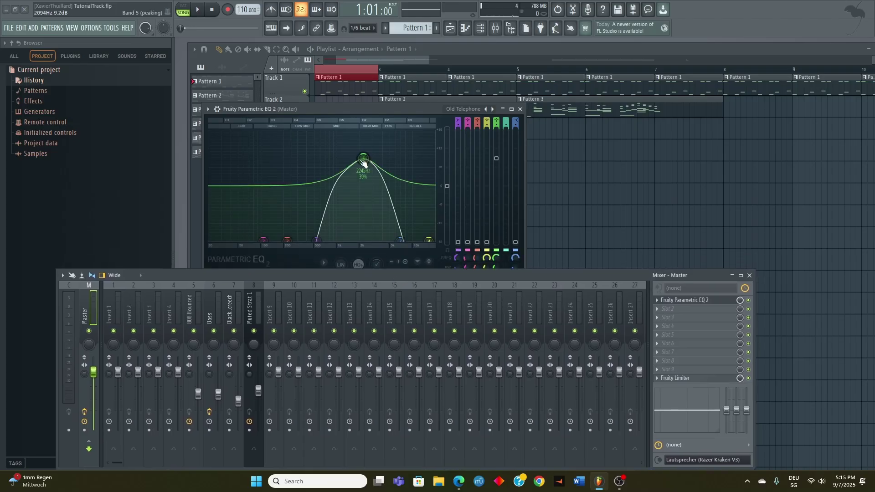
# Step: Create an automation clip for the Master EQ's mix level over bars 1 and 2, and close the EQ window
pyautogui.rightClick(739, 300)
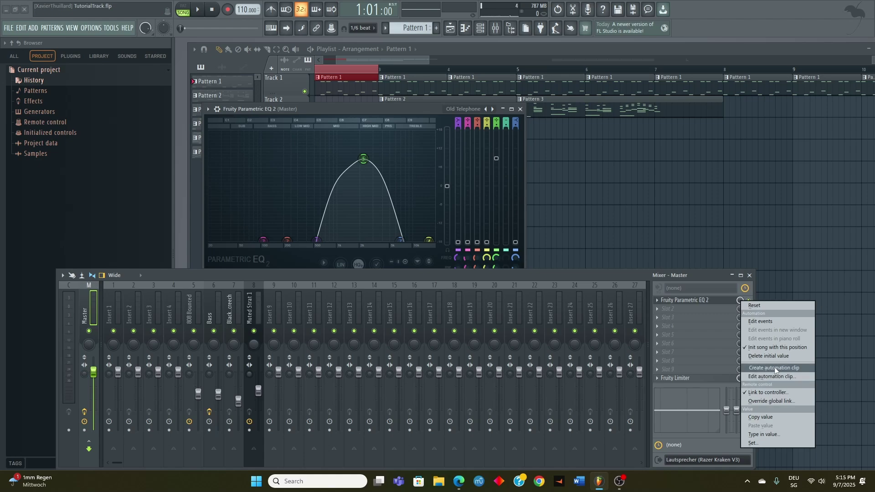
pyautogui.click(774, 367)
pyautogui.click(520, 108)
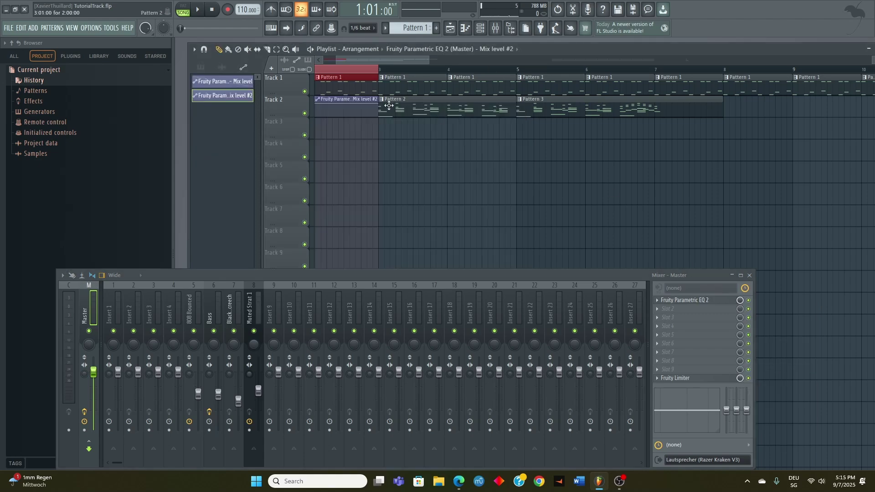
# Step: Extend the time selection to bars 1 through 29 and play the arrangement from the start
pyautogui.scroll(-4, 372, 69)
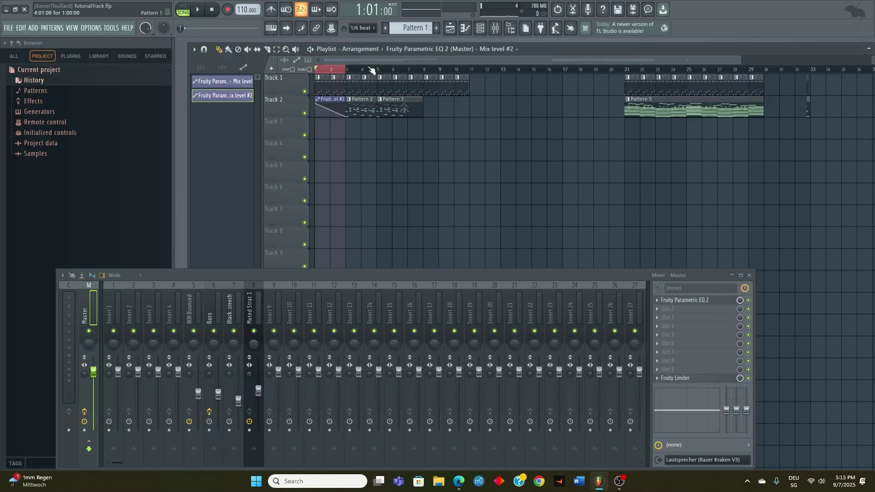
pyautogui.moveTo(317, 70); pyautogui.dragTo(771, 109)
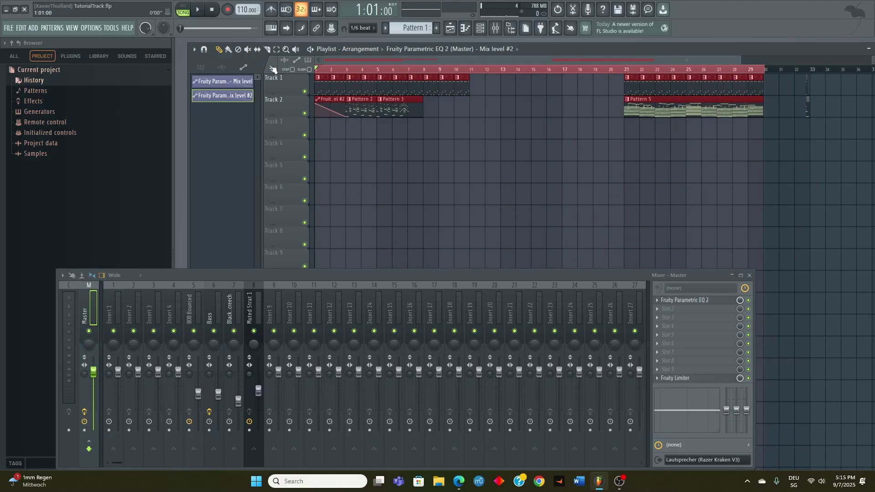
pyautogui.press('space')
pyautogui.click(428, 108)
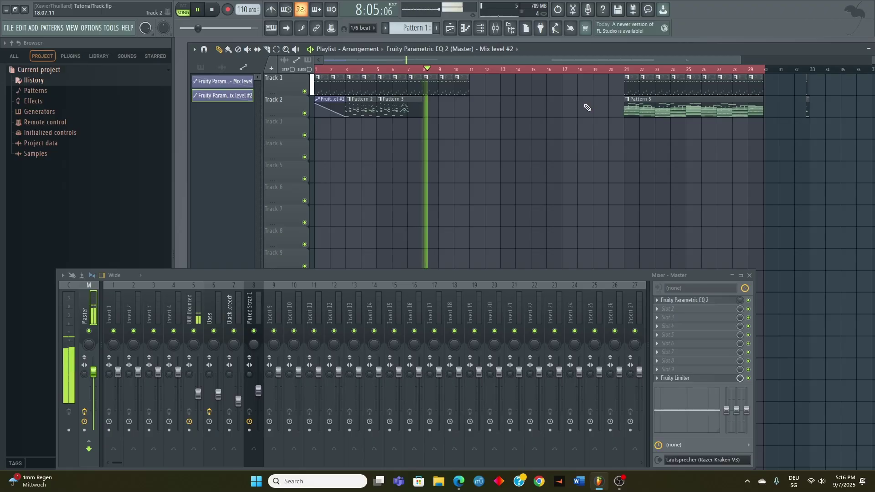
pyautogui.press('space')
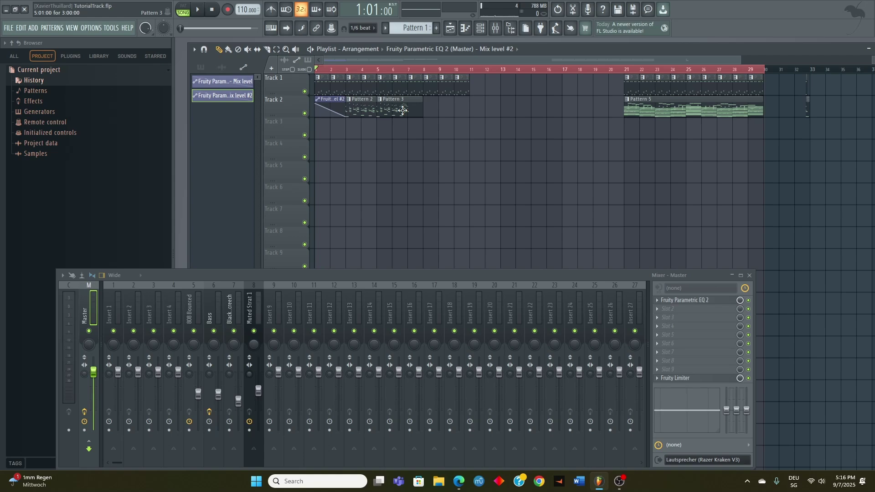
# Step: Add a time marker named Intro at bar 1
pyautogui.hotkey('alt', 't')
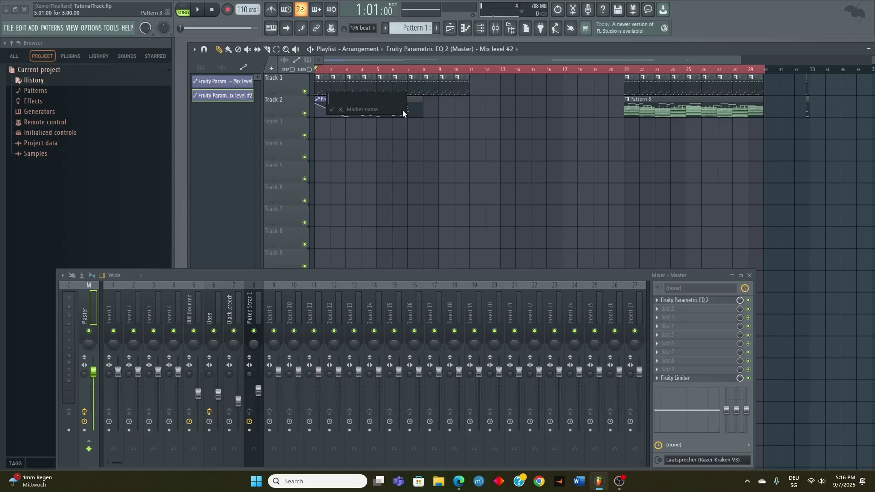
pyautogui.write('Intro')
pyautogui.press('Return')
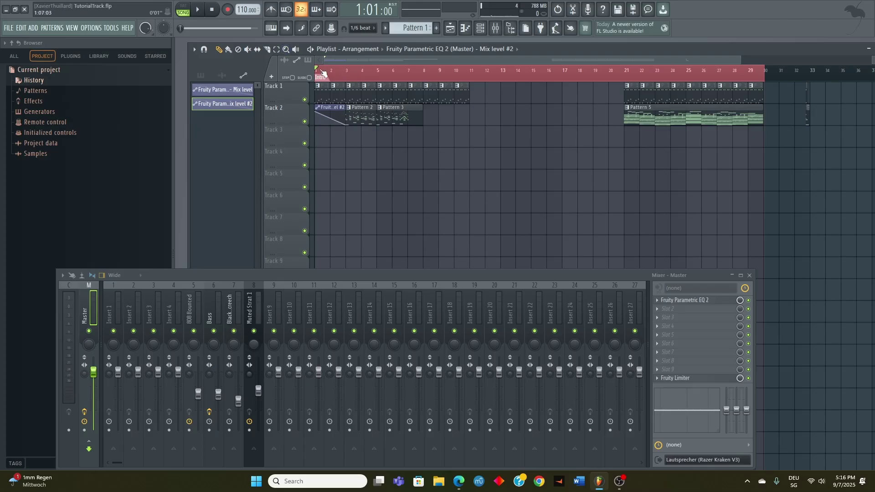
# Step: Move the playback position to bar 3 and add a time marker named Instrumental there
pyautogui.moveTo(322, 73); pyautogui.dragTo(352, 73)
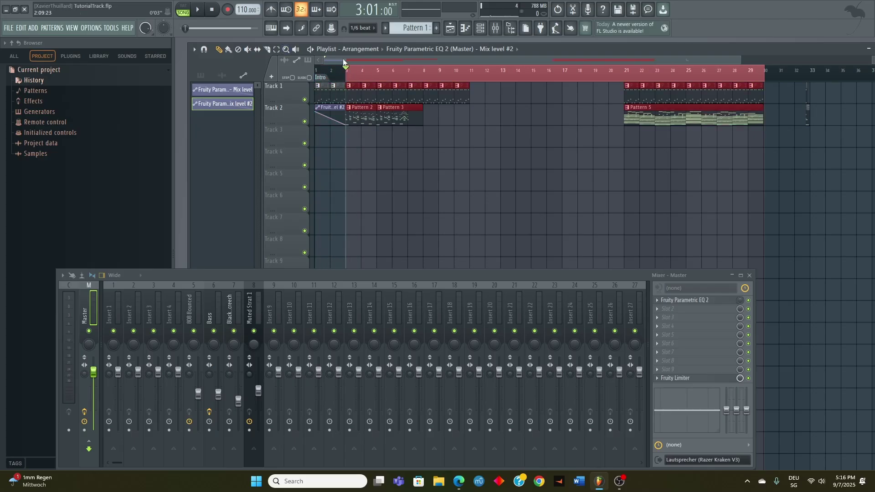
pyautogui.scroll(5, 351, 73)
pyautogui.rightClick(363, 76)
pyautogui.moveTo(362, 76); pyautogui.dragTo(363, 72)
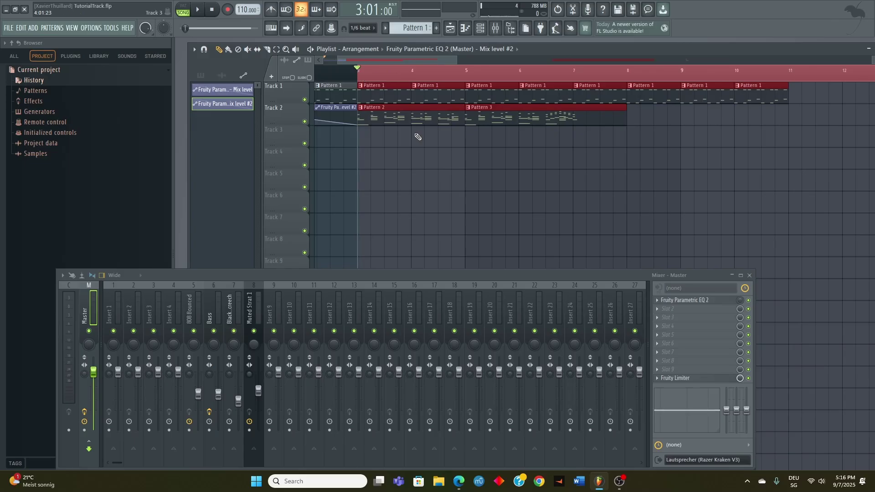
pyautogui.hotkey('alt', 't')
pyautogui.write('Instrume')
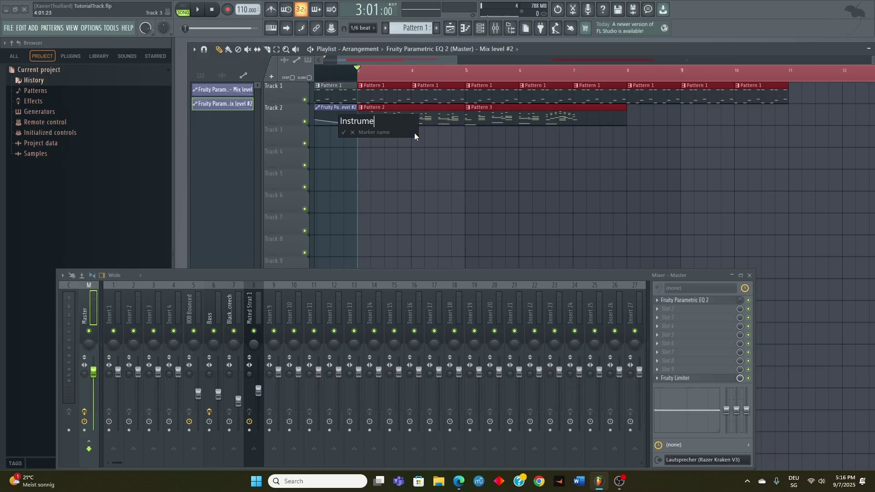
pyautogui.write('ntal')
pyautogui.press('Return')
# Step: Check the markers by moving the playback position to the song start and to the Instrumental marker
pyautogui.scroll(-3, 379, 108)
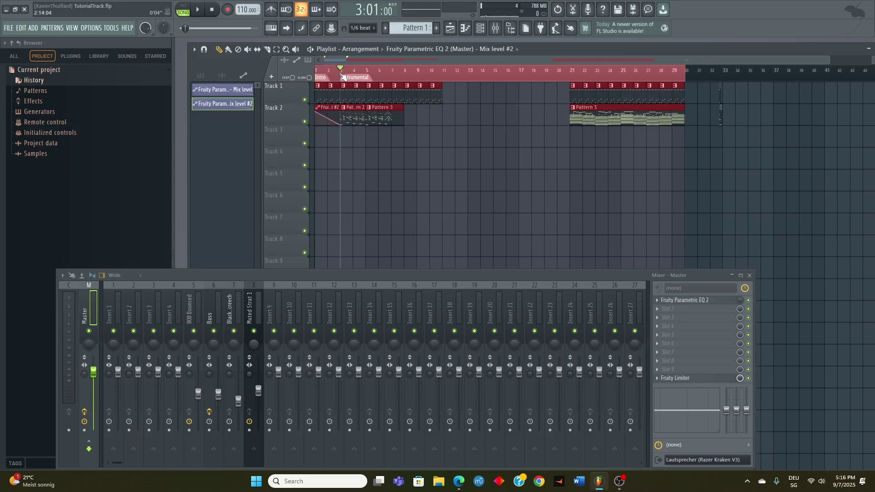
pyautogui.moveTo(343, 76); pyautogui.dragTo(271, 67)
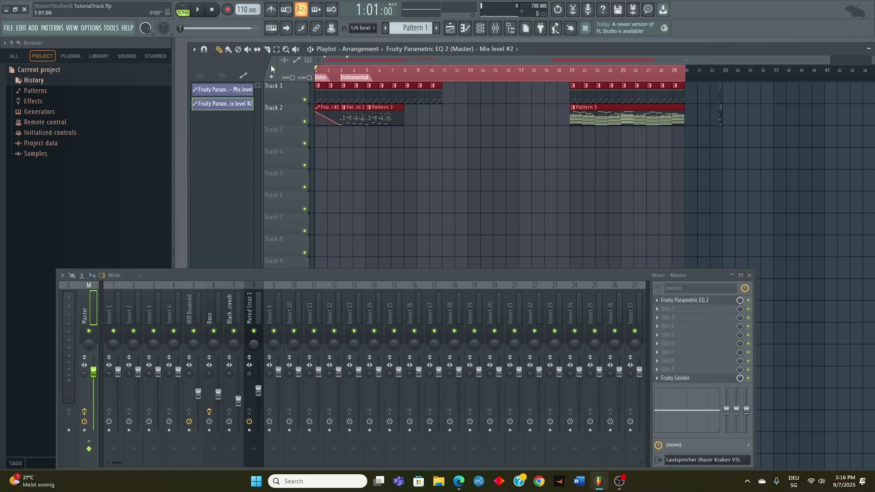
pyautogui.click(348, 77)
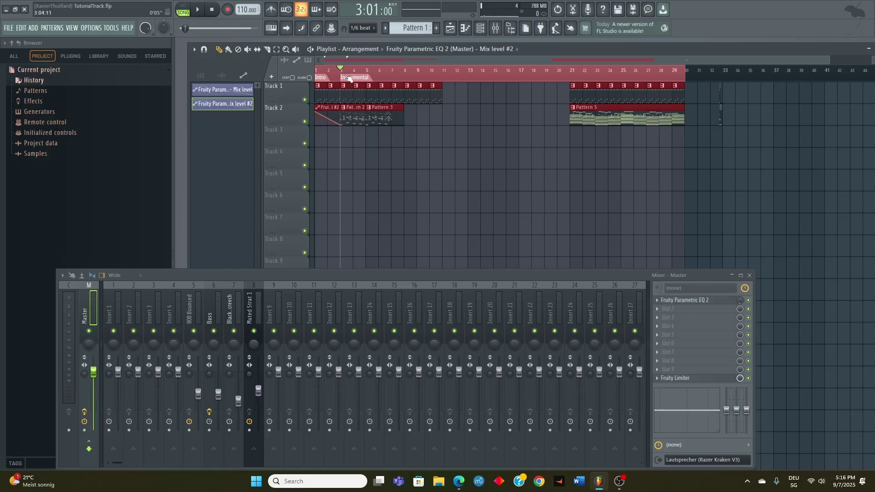
# Step: Play the arrangement from bar 7 to hear how it continues after the transition
pyautogui.scroll(3, 352, 110)
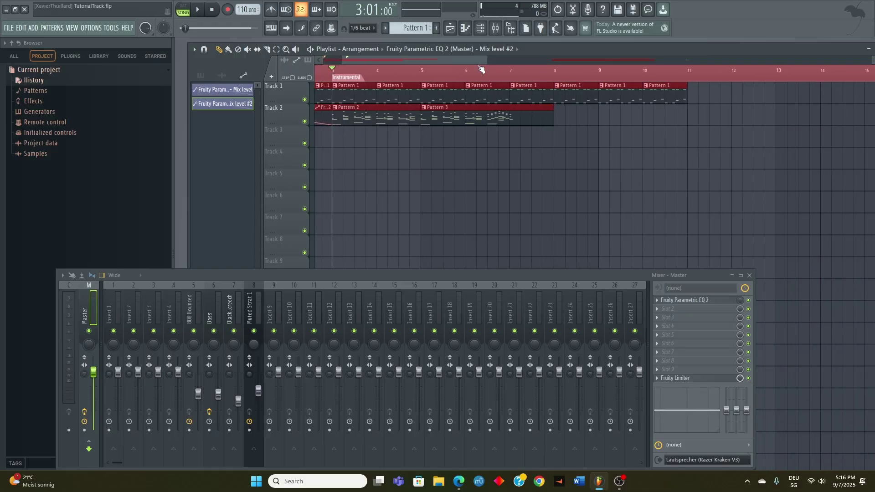
pyautogui.click(510, 73)
pyautogui.press('space')
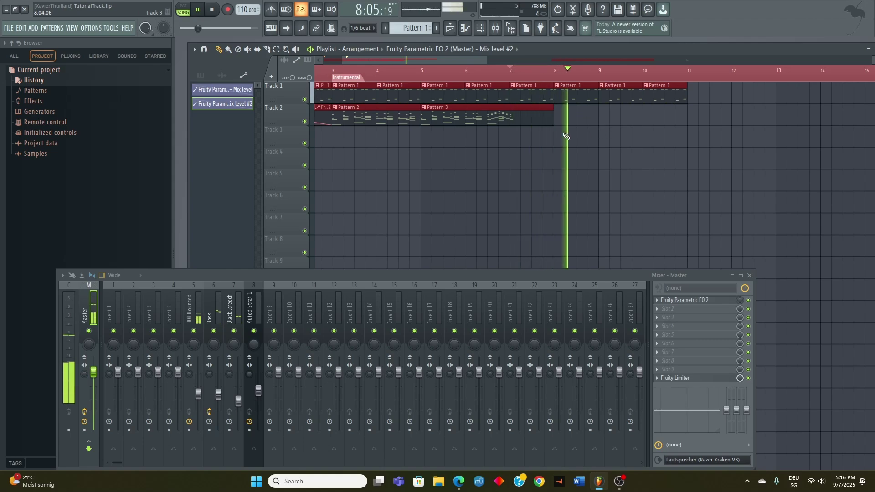
pyautogui.press('space')
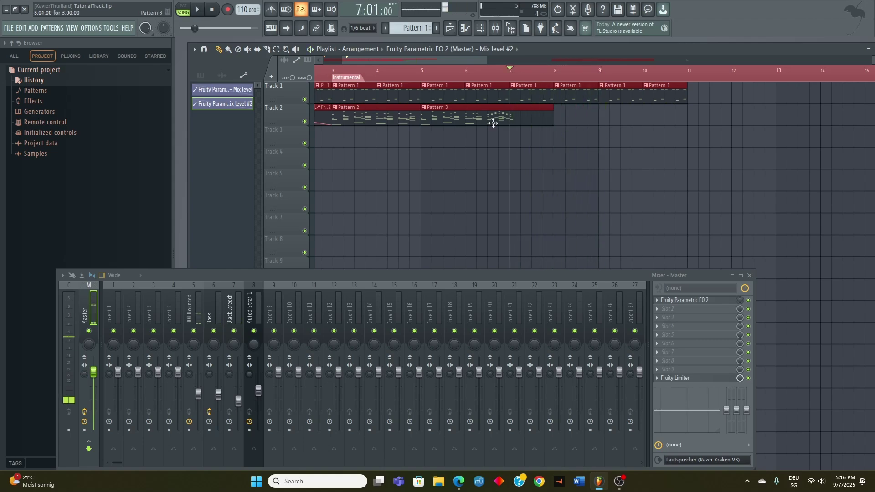
# Step: Place a copy of the Pattern 2 clip on Track 3 at bar 7 and make it unique
pyautogui.moveTo(354, 145); pyautogui.dragTo(531, 164)
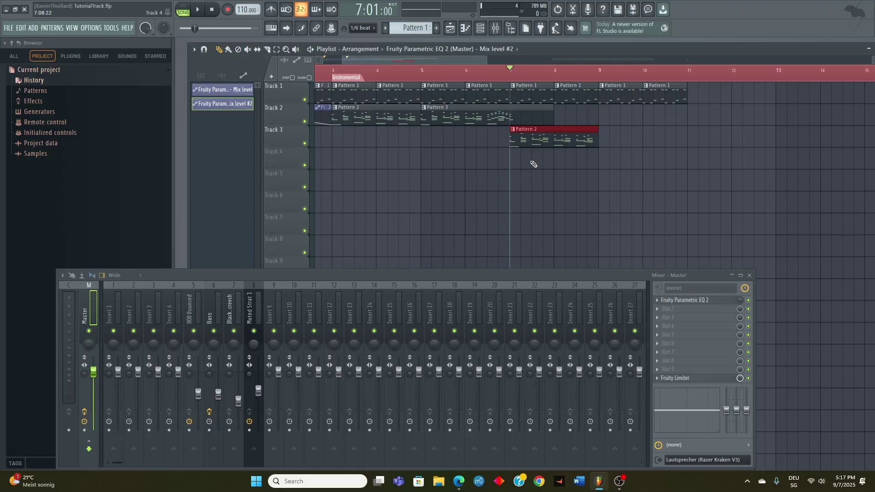
pyautogui.scroll(3, 564, 142)
pyautogui.scroll(3, 579, 150)
pyautogui.keyDown('ctrl'); pyautogui.scroll(-2, 545, 151); pyautogui.keyUp('ctrl')
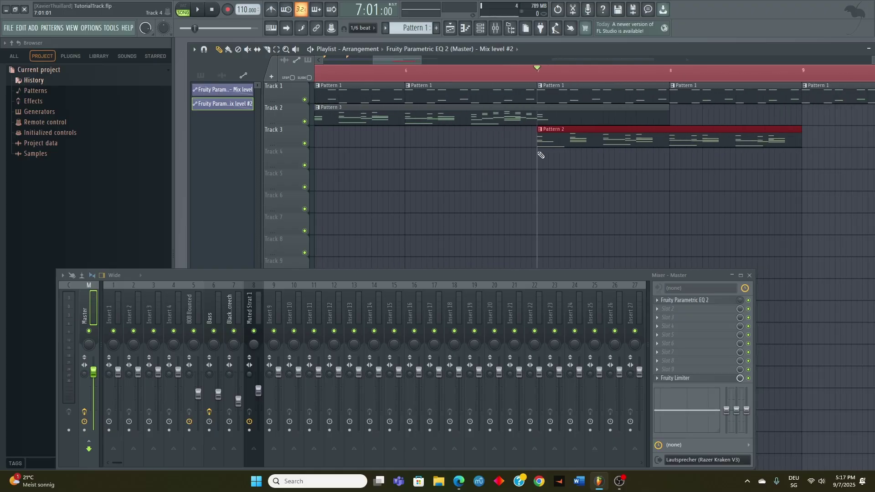
pyautogui.click(541, 132)
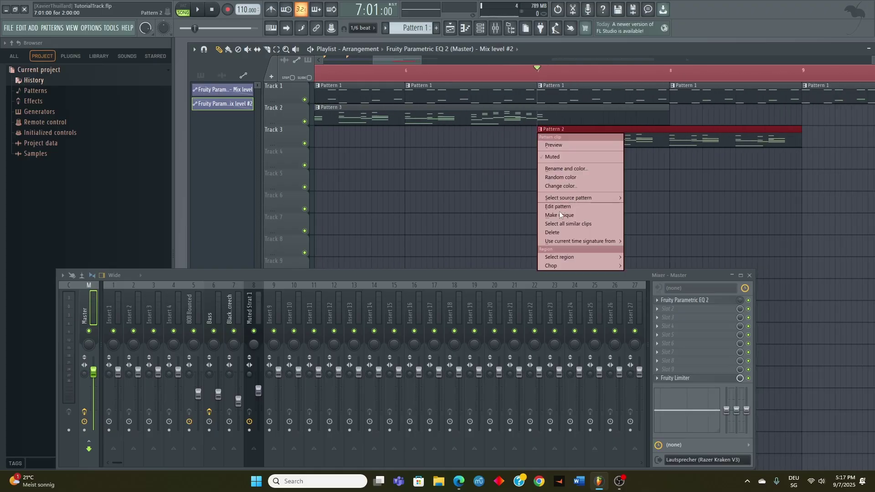
pyautogui.click(565, 215)
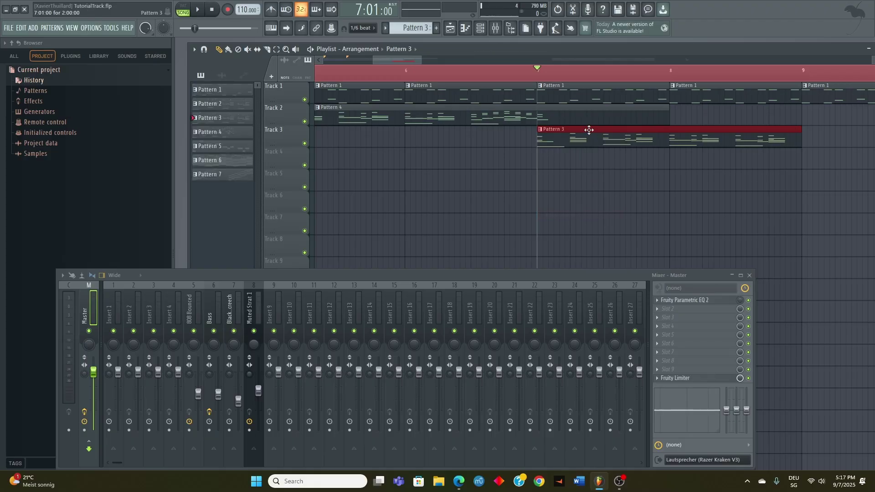
# Step: Open the unique Track 3 pattern in the piano roll and delete all of its BlackWidowBass notes
pyautogui.doubleClick(592, 137)
pyautogui.keyDown('ctrl'); pyautogui.scroll(-3, 411, 205); pyautogui.keyUp('ctrl')
pyautogui.moveTo(477, 276); pyautogui.dragTo(458, 371)
pyautogui.scroll(-3, 362, 177)
pyautogui.scroll(3, 292, 142)
pyautogui.click(422, 64)
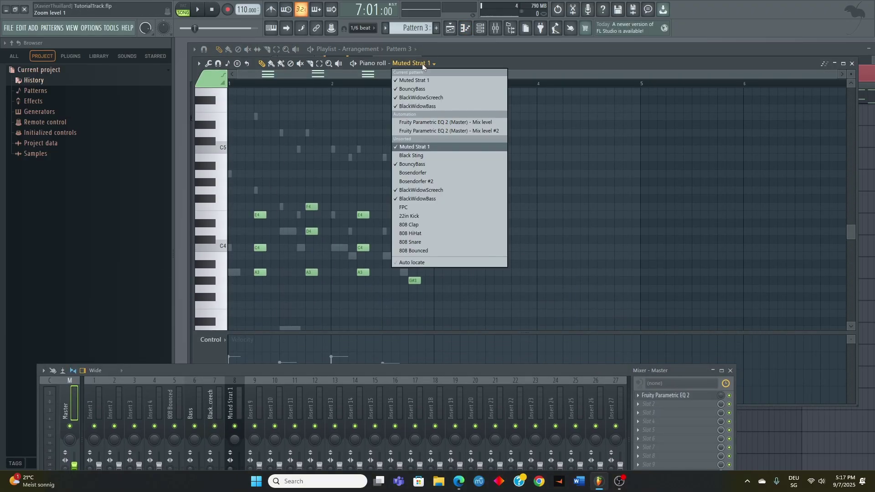
pyautogui.click(431, 199)
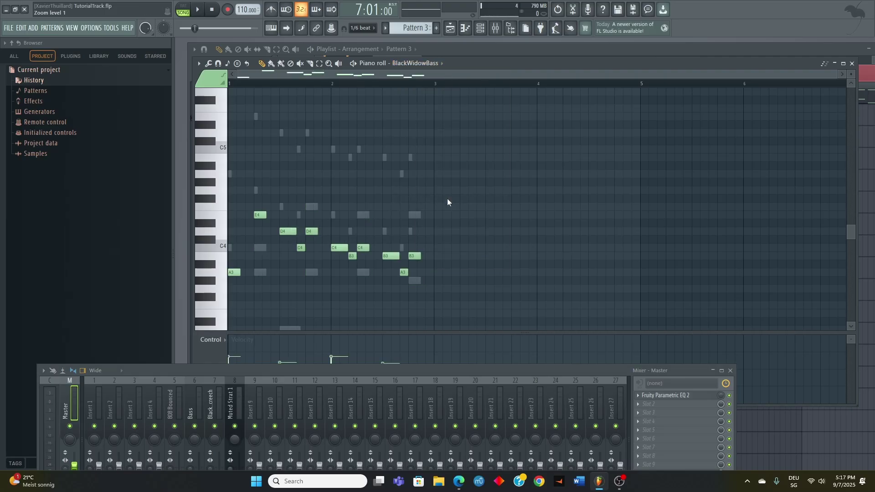
pyautogui.hotkey('ctrl', 'a')
pyautogui.press('Delete')
# Step: Delete all BlackWidowScreech notes from the same pattern and return to the playlist
pyautogui.click(422, 64)
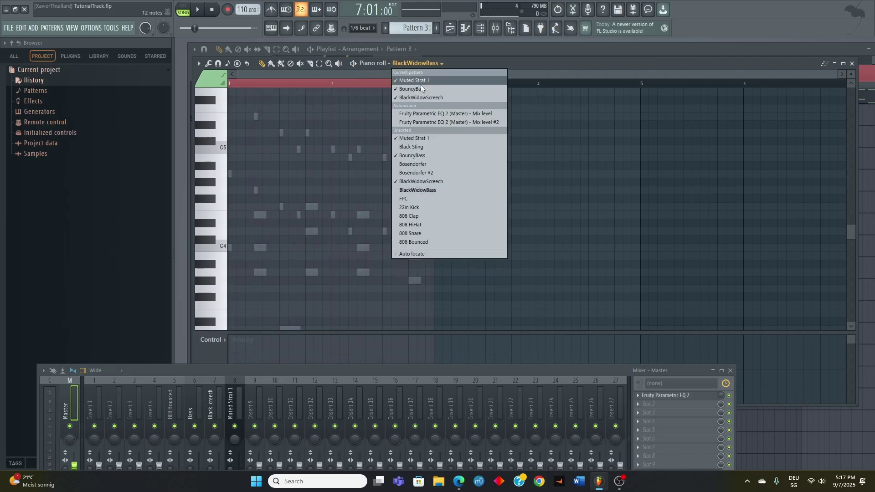
pyautogui.click(427, 181)
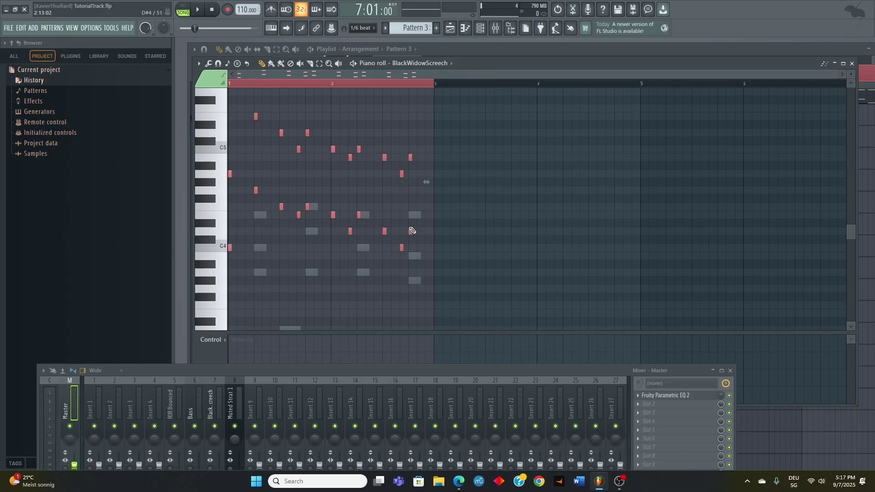
pyautogui.click(852, 64)
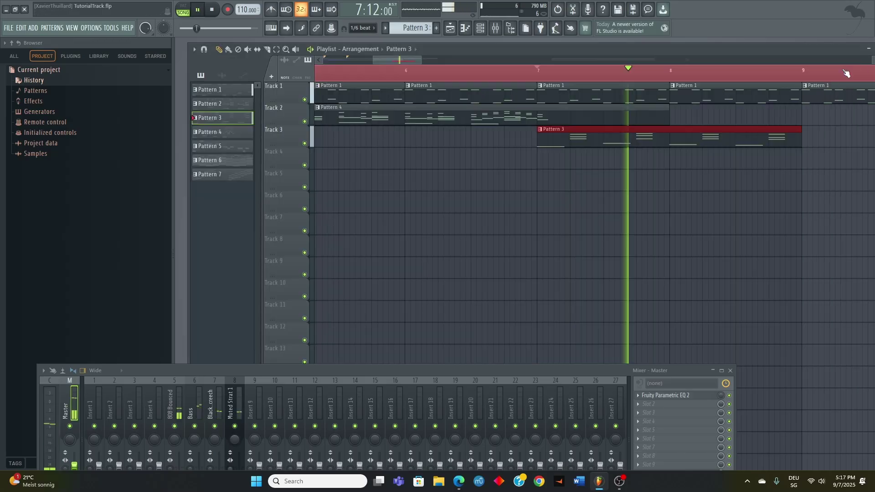
# Step: Place a second Pattern 3 clip on Track 3 at bar 9 during playback and listen to the section
pyautogui.scroll(-3, 561, 168)
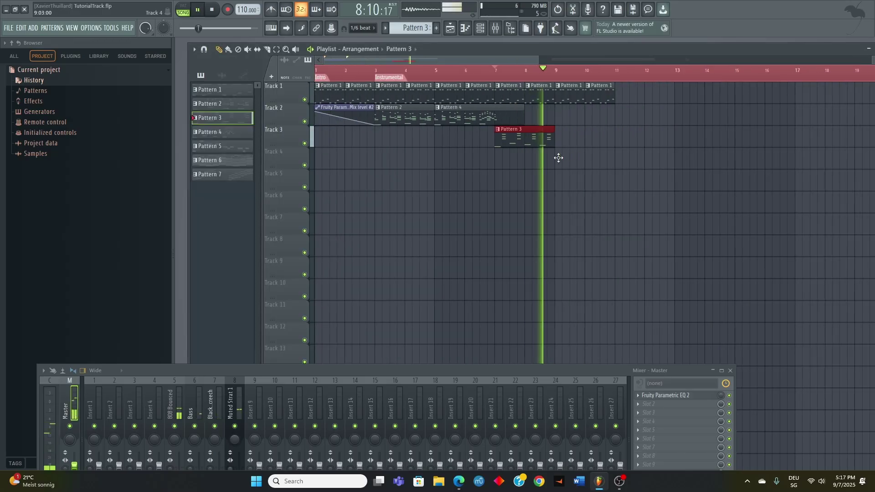
pyautogui.click(554, 157)
pyautogui.moveTo(575, 153); pyautogui.dragTo(565, 134)
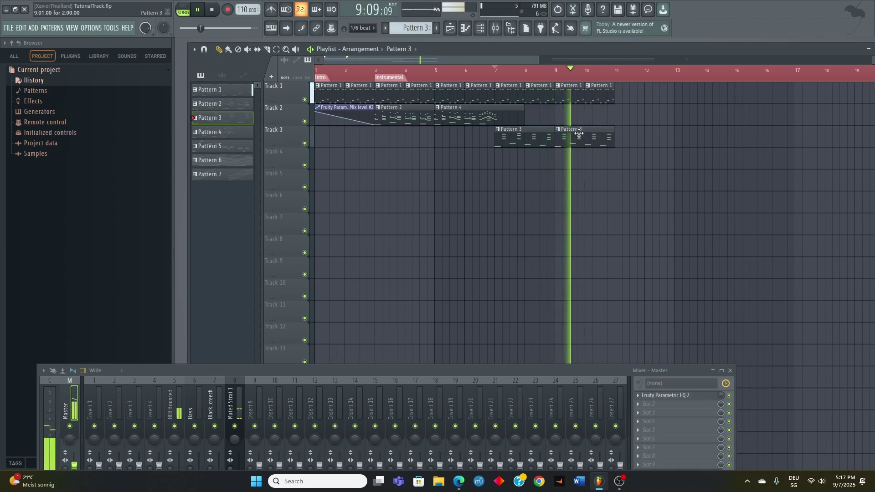
pyautogui.scroll(2, 563, 133)
pyautogui.scroll(-3, 565, 177)
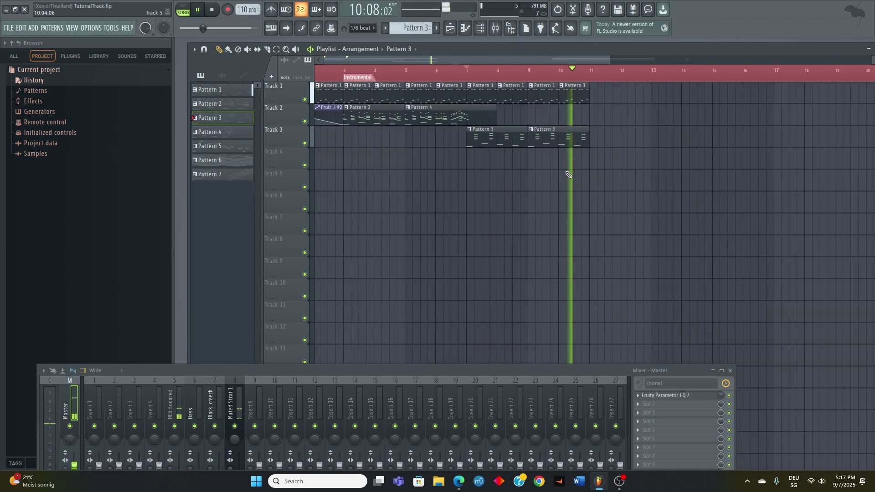
pyautogui.press('space')
# Step: Make the Pattern 1 clip at bar 10 on Track 1 unique and open its FPC notes in the piano roll
pyautogui.scroll(5, 524, 113)
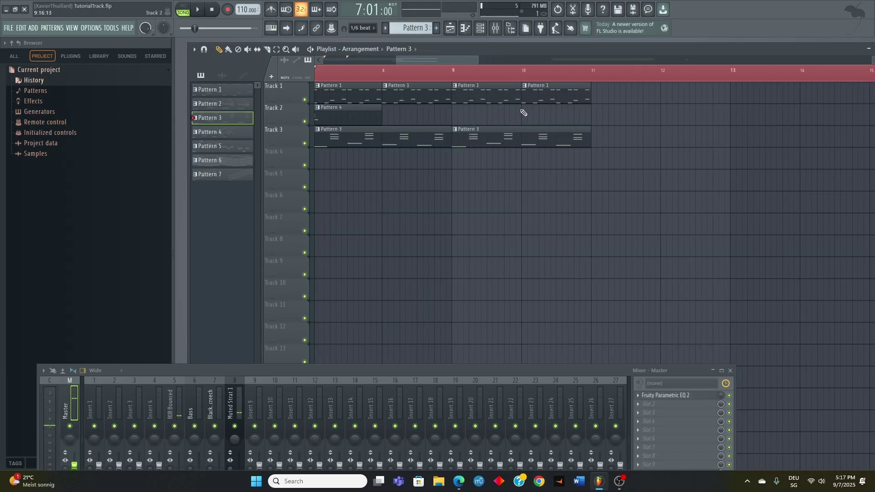
pyautogui.click(530, 87)
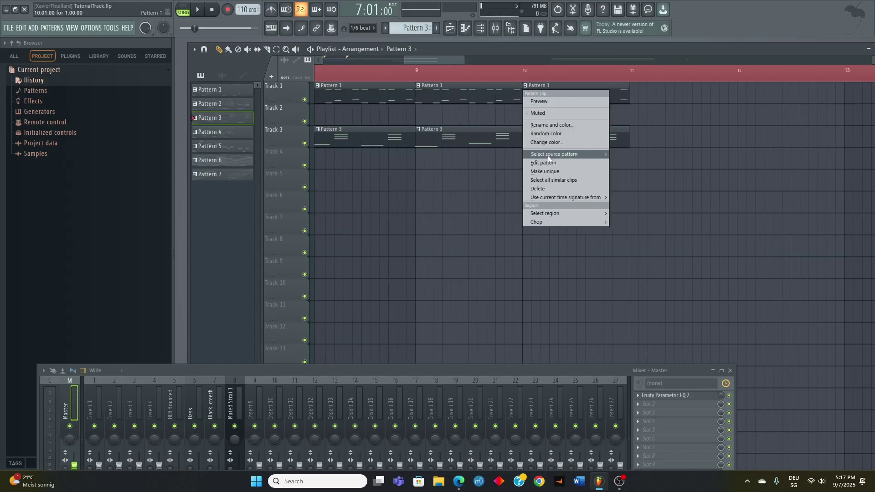
pyautogui.click(546, 171)
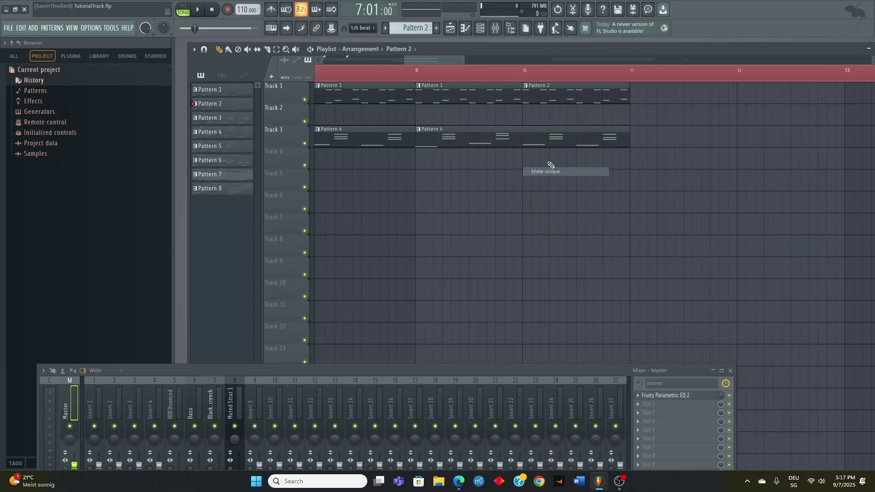
pyautogui.doubleClick(539, 93)
pyautogui.scroll(-4, 287, 195)
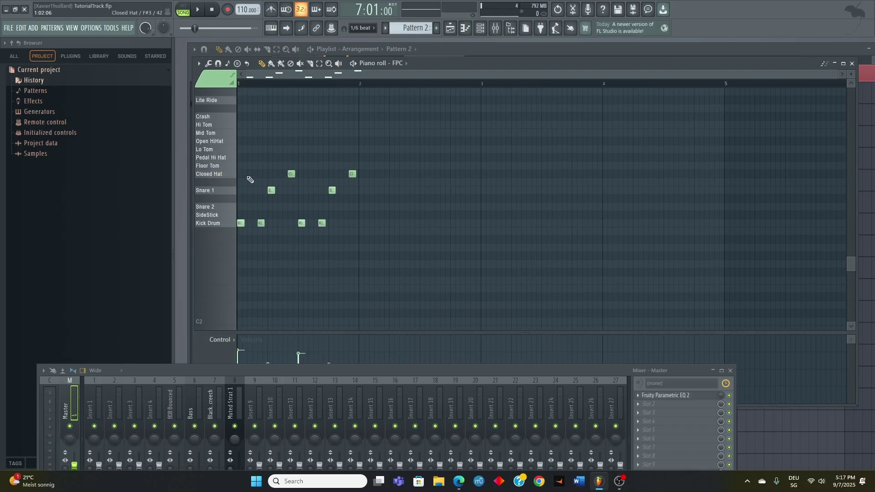
# Step: Set the snap to 1/3 beat and add extra Closed Hat hits between the existing drum notes
pyautogui.scroll(3, 250, 180)
pyautogui.click(361, 28)
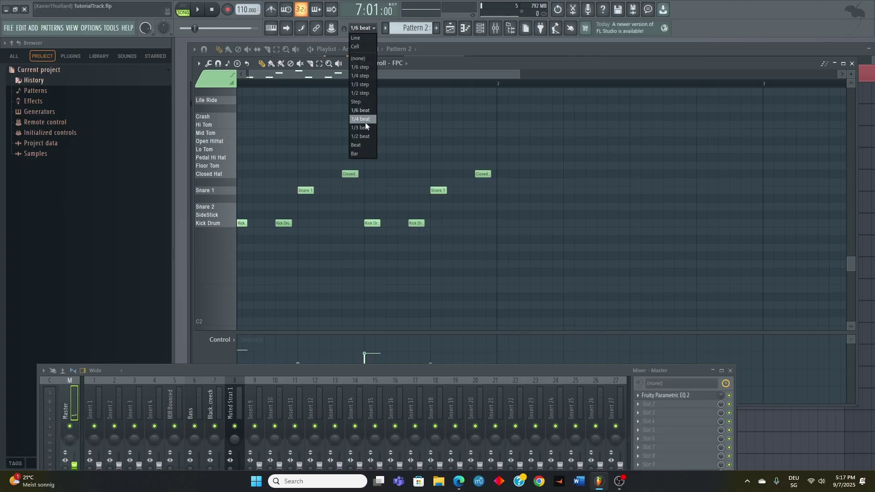
pyautogui.click(363, 129)
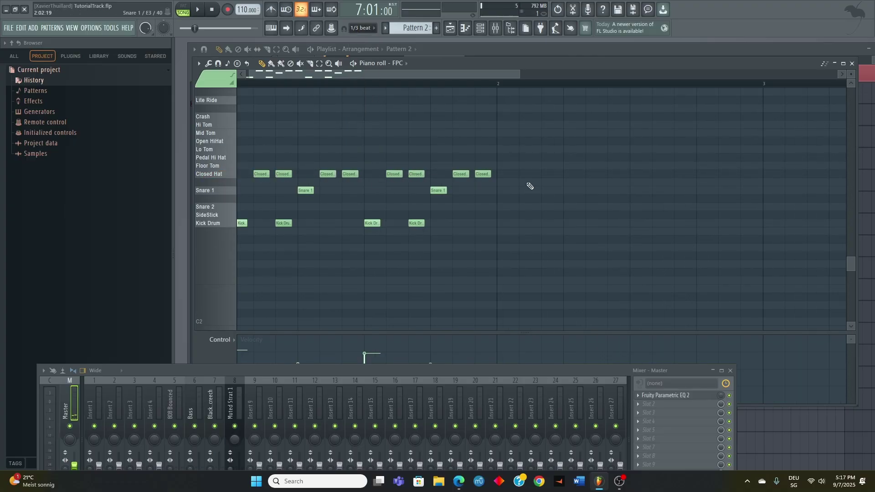
# Step: Select the Closed Hat notes and shape their velocities into a falling curve in each half of the bar
pyautogui.moveTo(528, 185); pyautogui.dragTo(236, 148)
pyautogui.scroll(-3, 264, 193)
pyautogui.moveTo(321, 370); pyautogui.dragTo(292, 440)
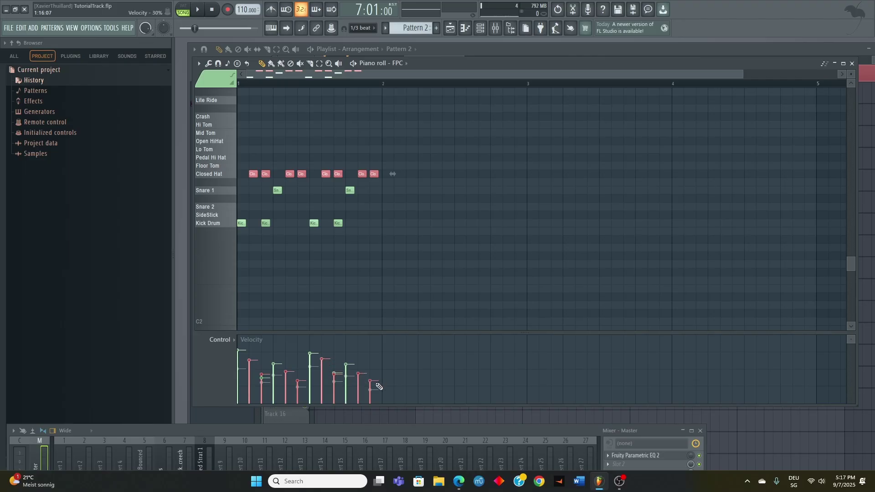
# Step: Audition the drum fill, remove the last two Closed Hat hits and add a Lite Ride hit at the bar's start
pyautogui.press('space')
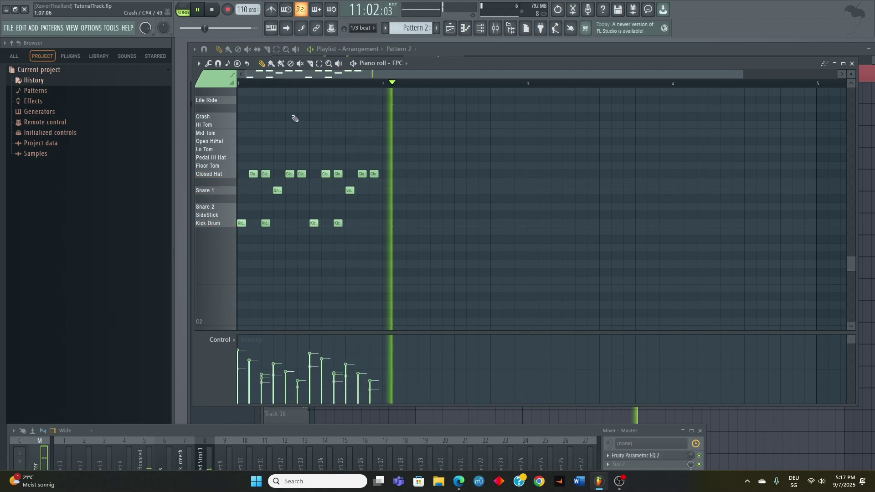
pyautogui.scroll(3, 295, 117)
pyautogui.press('space')
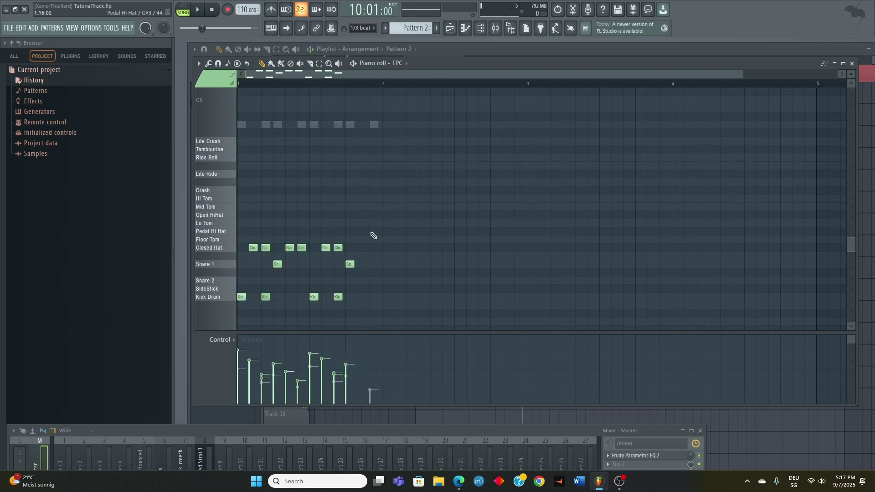
pyautogui.click(244, 174)
# Step: Play the edited drum pattern while viewing its 808 Bounced notes, and return to the playlist
pyautogui.press('space')
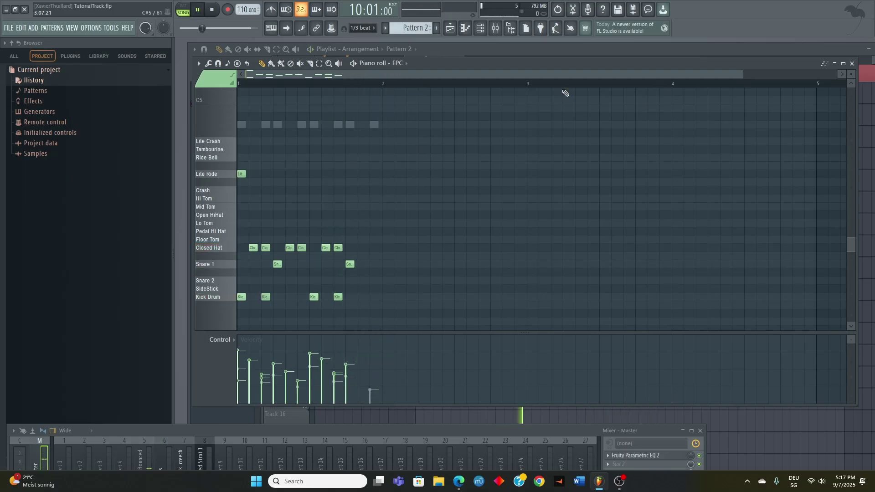
pyautogui.click(402, 66)
pyautogui.click(419, 223)
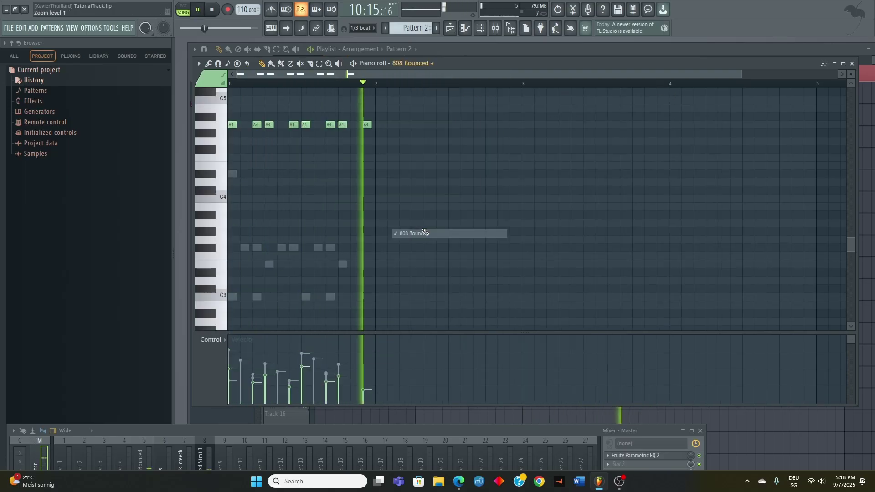
pyautogui.press('F7')
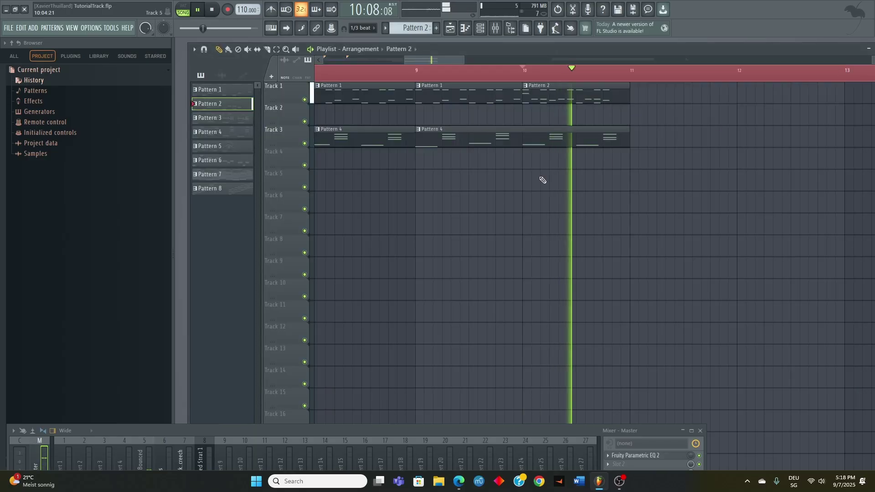
pyautogui.press('space')
# Step: Select the Pattern 7 clip and the Pattern 1 clips above it at bar 21 and move them to bar 11
pyautogui.scroll(-5, 554, 176)
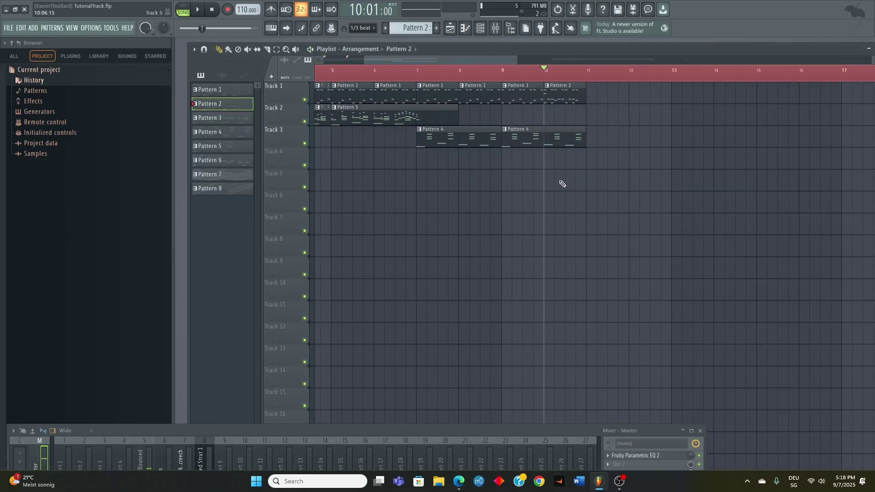
pyautogui.moveTo(674, 147); pyautogui.dragTo(483, 87)
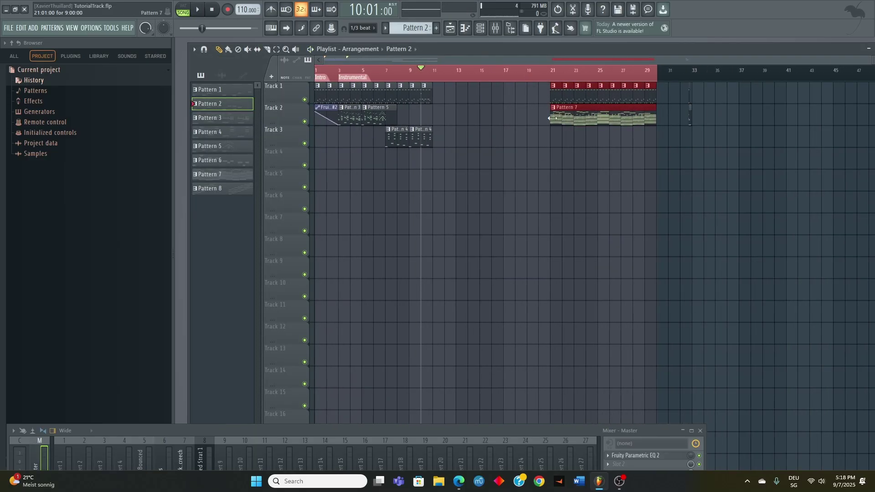
pyautogui.scroll(2, 539, 117)
pyautogui.scroll(-2, 530, 88)
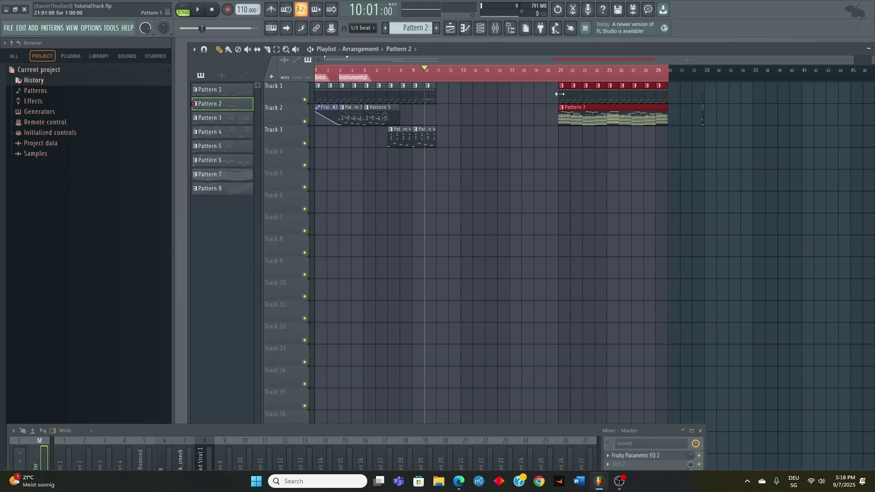
pyautogui.moveTo(560, 93); pyautogui.dragTo(443, 107)
# Step: Play from bar 10 into the moved section to check the transition at bar 11
pyautogui.scroll(3, 446, 98)
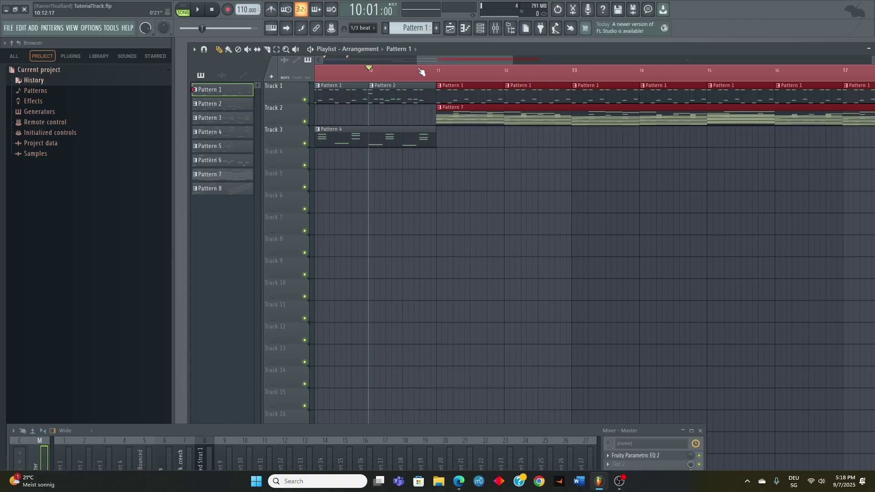
pyautogui.press('space')
pyautogui.scroll(-4, 486, 194)
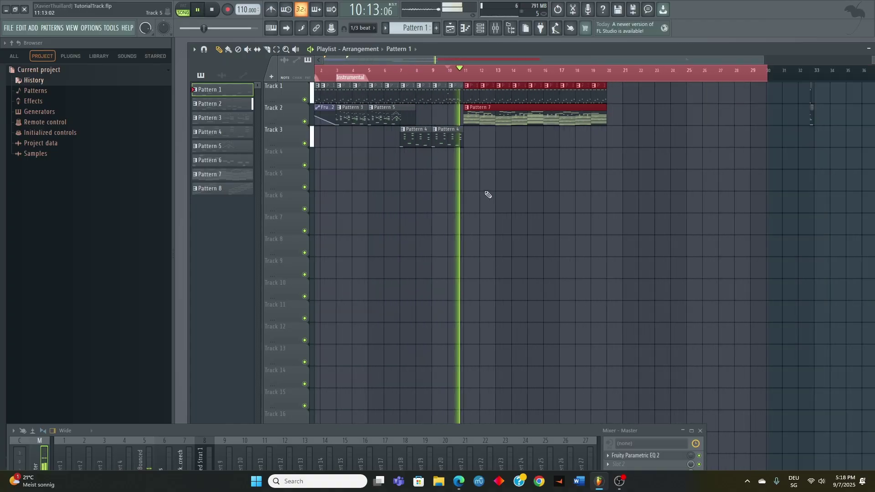
pyautogui.scroll(3, 488, 195)
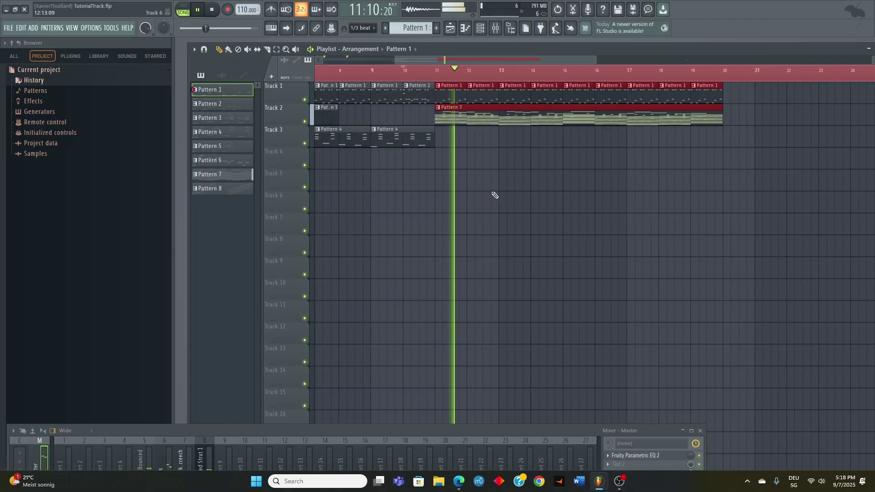
pyautogui.scroll(-3, 494, 195)
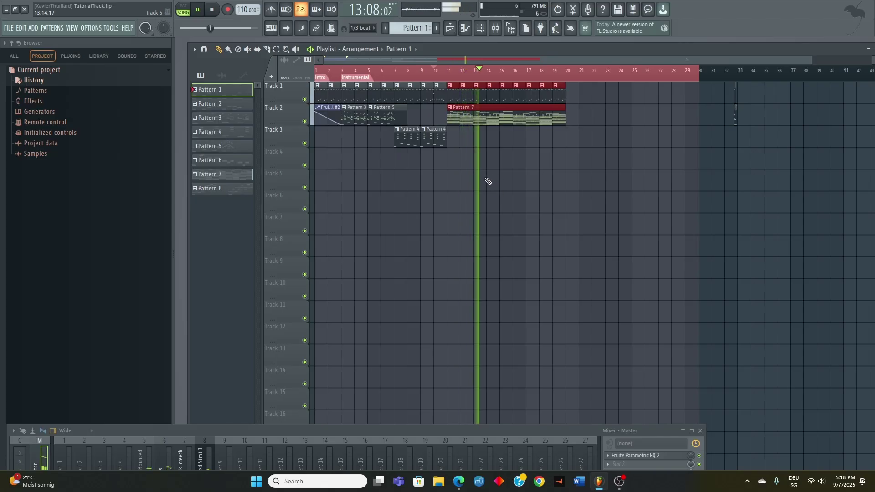
pyautogui.press('space')
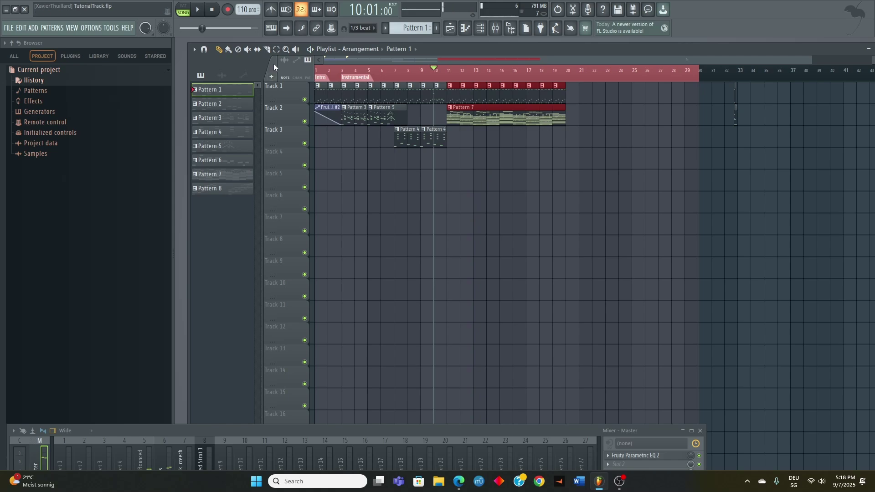
# Step: Add a time marker named "Verse" at bar 11, where the Pattern 7 clip starts
pyautogui.click(450, 75)
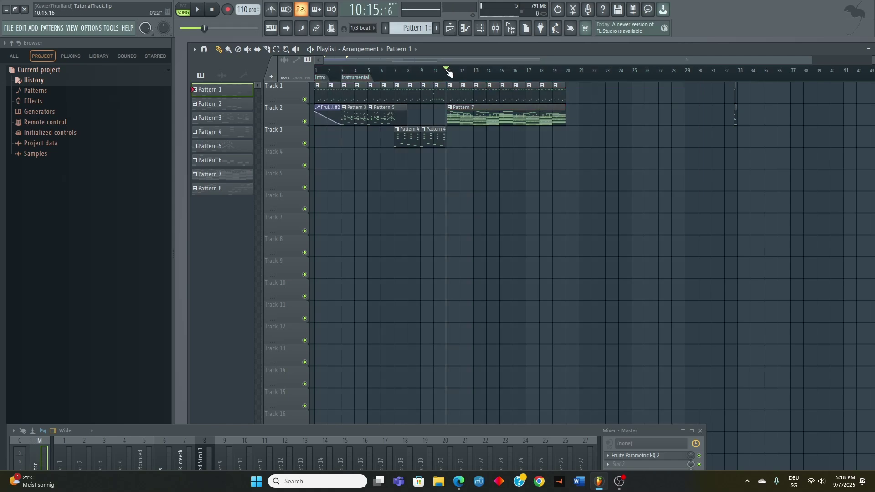
pyautogui.scroll(5, 454, 74)
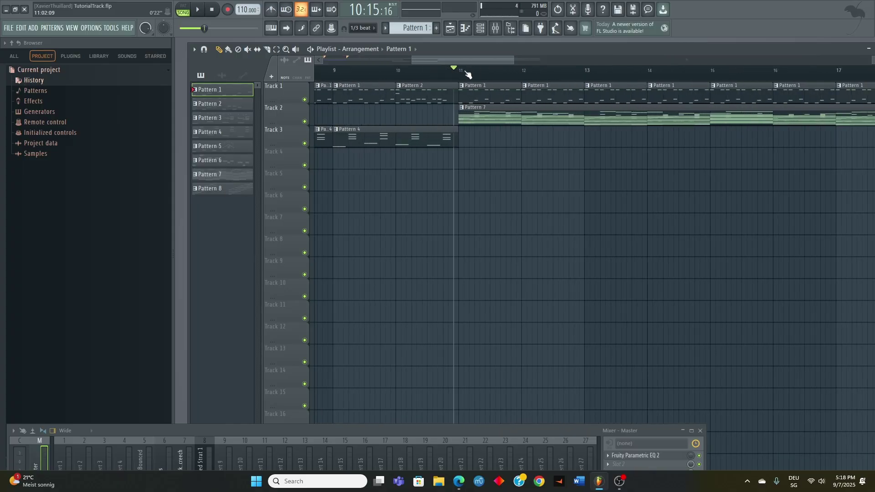
pyautogui.moveTo(464, 74); pyautogui.dragTo(496, 74)
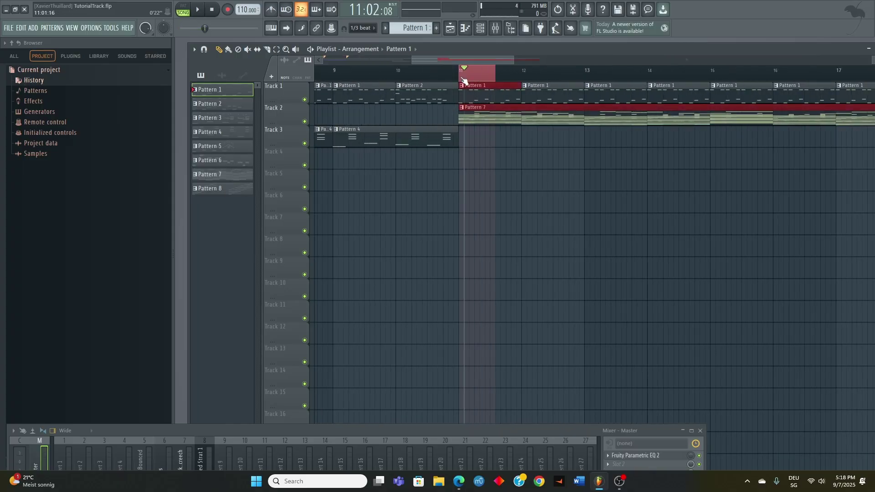
pyautogui.hotkey('alt', 't')
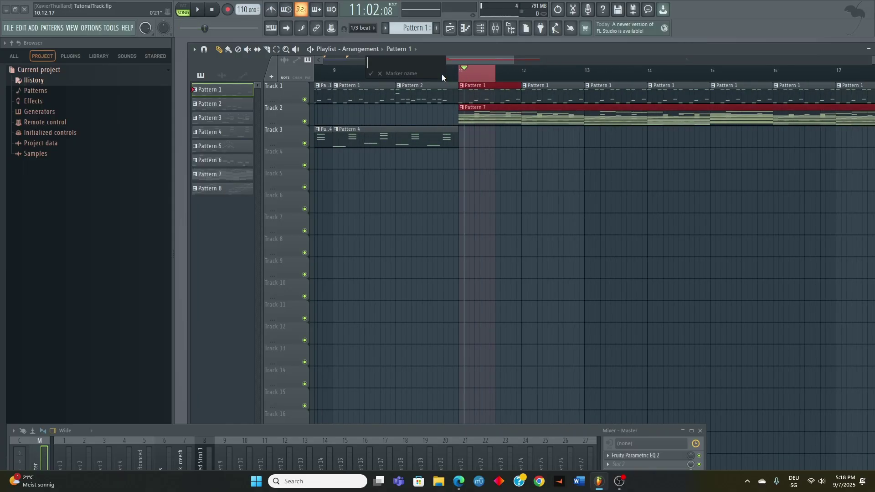
pyautogui.write('Verse')
pyautogui.press('Return')
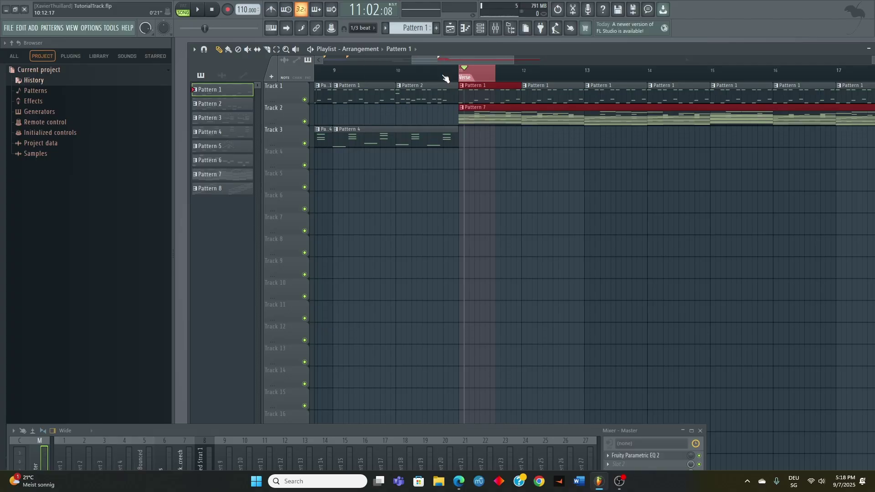
# Step: Select the timeline range from bar 1 to bar 20 and play the arrangement through into the verse
pyautogui.scroll(-5, 444, 72)
pyautogui.moveTo(450, 69); pyautogui.dragTo(197, 80)
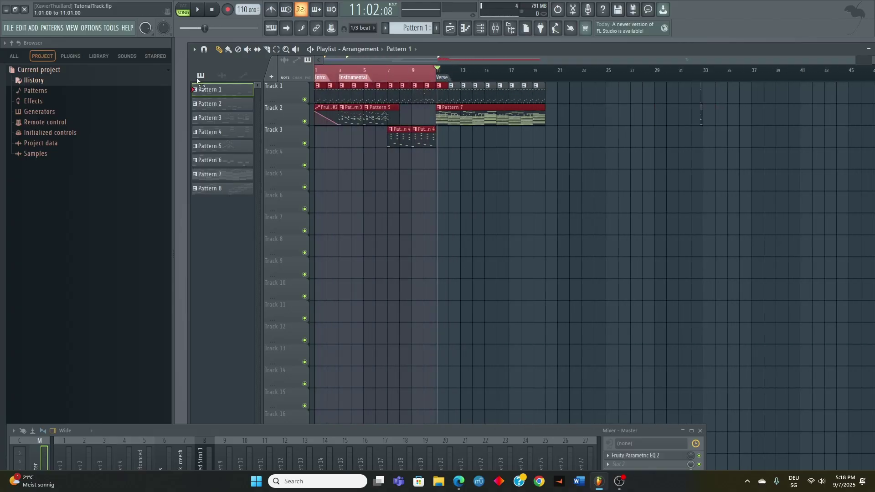
pyautogui.moveTo(470, 75); pyautogui.dragTo(547, 82)
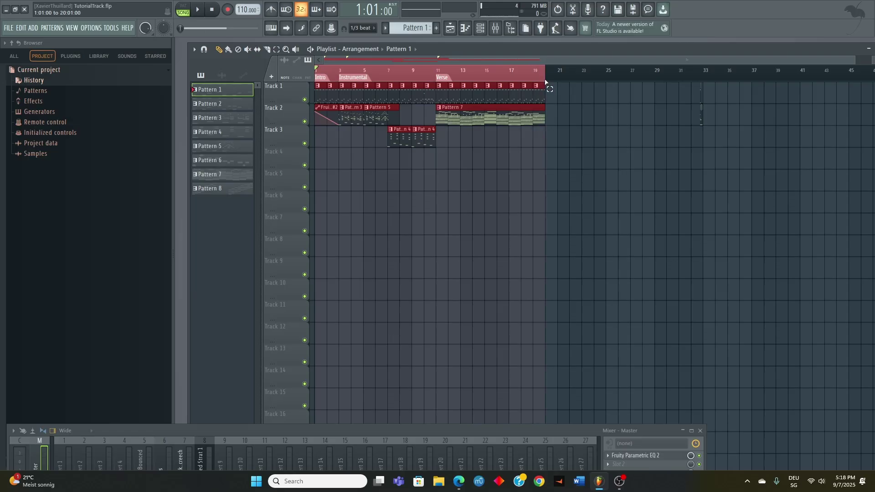
pyautogui.keyDown('ctrl'); pyautogui.click(428, 112); pyautogui.keyUp('ctrl')
pyautogui.scroll(5, 394, 105)
pyautogui.scroll(-5, 398, 102)
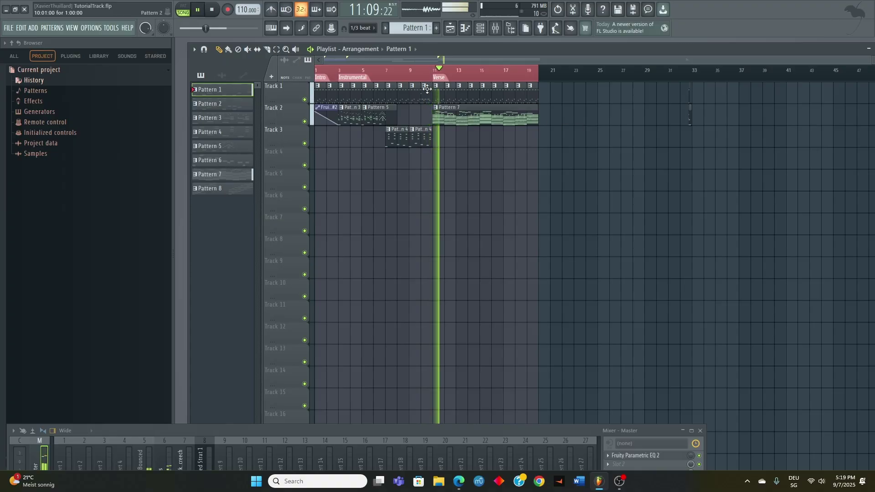
# Step: In Pattern 2's FPC notes, set snapping to 1/6 beat and replace the Closed Hat after the second-last Kick Drum with two short hits
pyautogui.scroll(4, 433, 102)
pyautogui.press('space')
pyautogui.doubleClick(458, 86)
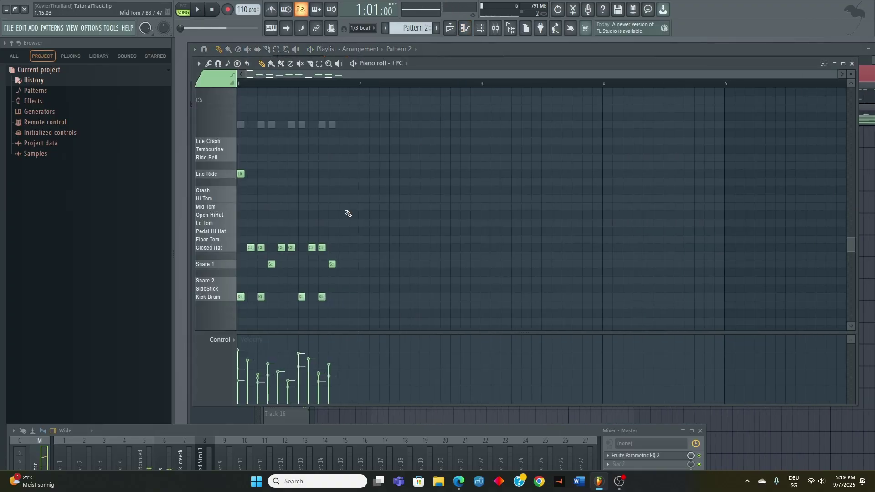
pyautogui.click(404, 63)
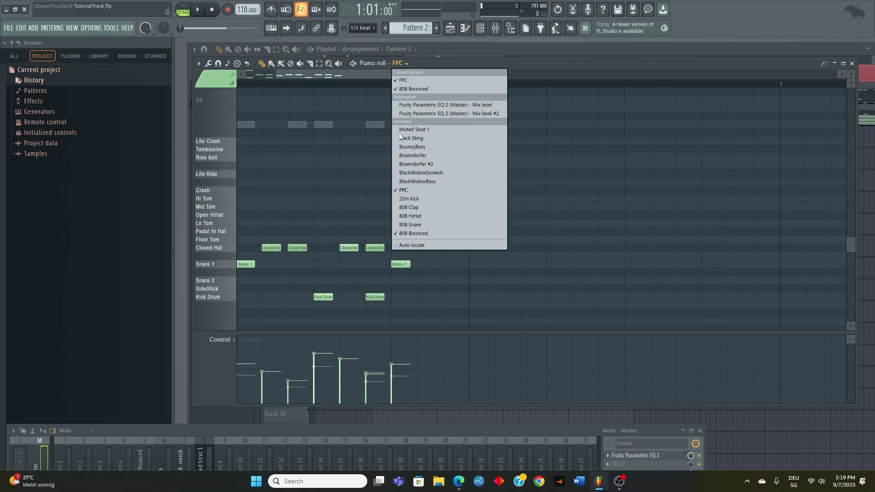
pyautogui.click(359, 34)
pyautogui.click(361, 28)
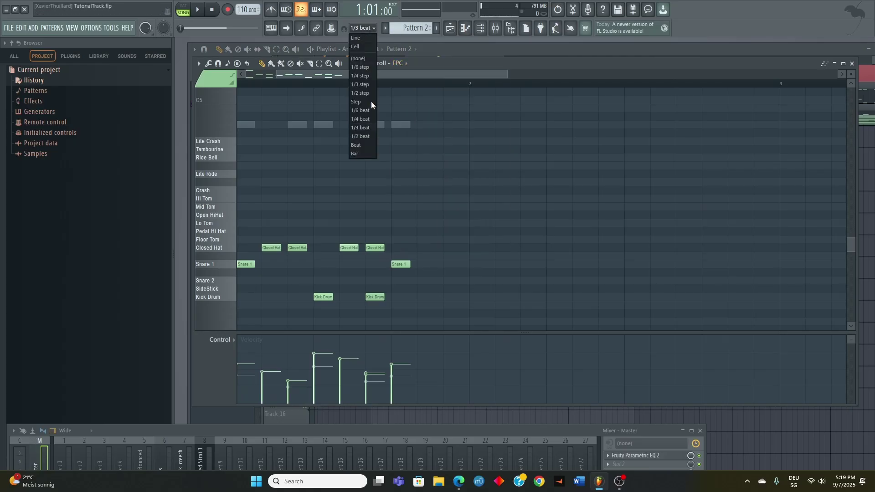
pyautogui.click(360, 110)
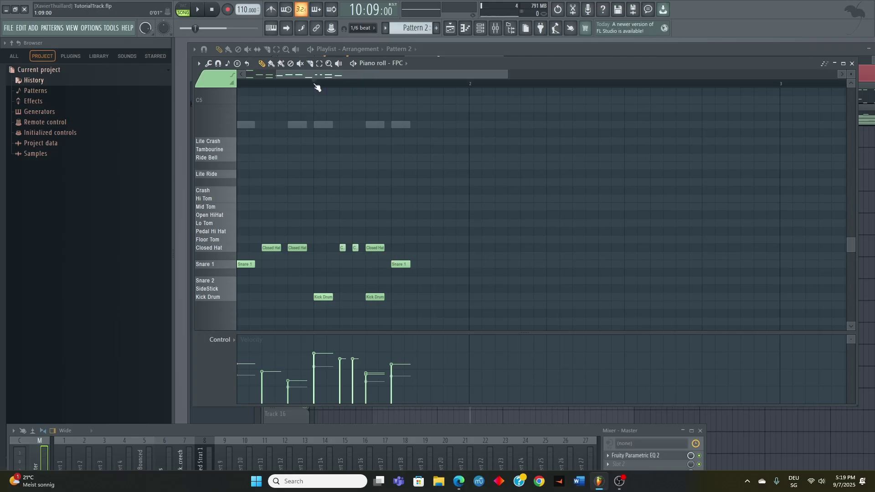
# Step: Play the revised drum fill into the verse and return to the playlist
pyautogui.press('space')
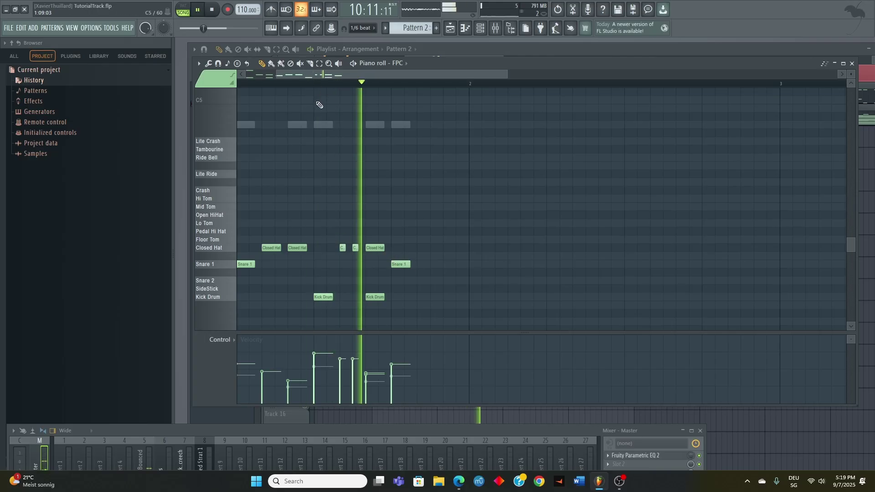
pyautogui.click(857, 53)
pyautogui.scroll(-3, 475, 256)
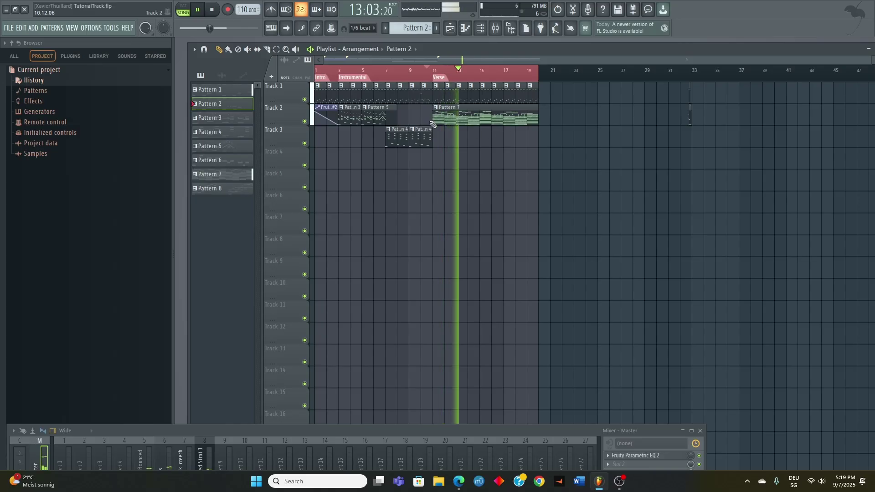
pyautogui.press('space')
# Step: Duplicate the verse's Pattern 7 clip and its Pattern 1 clips to bar 20, and extend the timeline selection past bar 29
pyautogui.moveTo(564, 147); pyautogui.dragTo(548, 101)
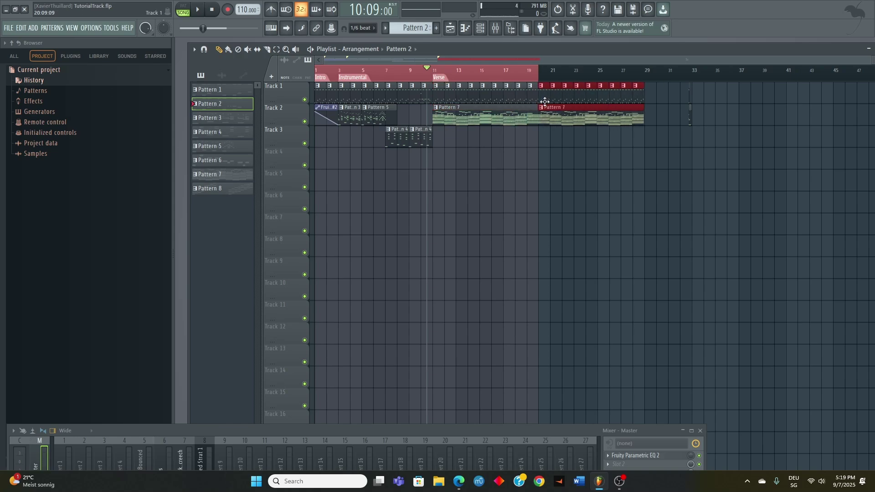
pyautogui.keyDown('ctrl'); pyautogui.scroll(5, 546, 91); pyautogui.keyUp('ctrl')
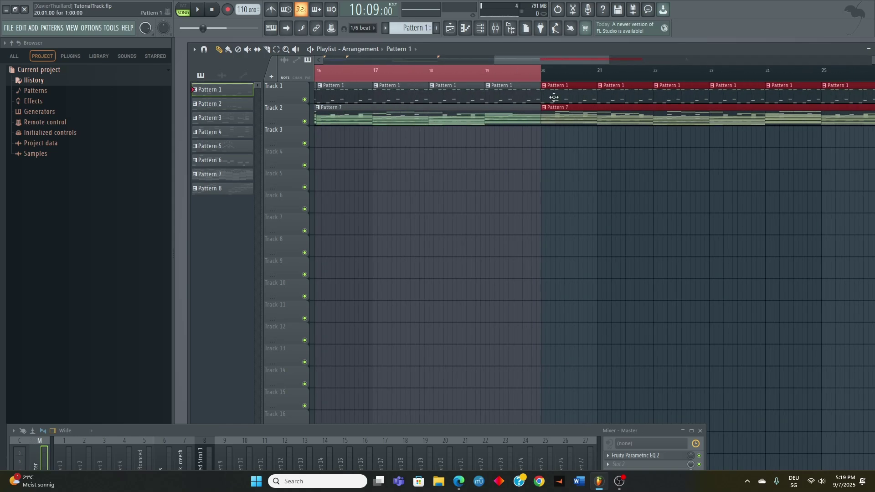
pyautogui.keyDown('ctrl'); pyautogui.scroll(-4, 564, 148); pyautogui.keyUp('ctrl')
pyautogui.moveTo(553, 78); pyautogui.dragTo(760, 91)
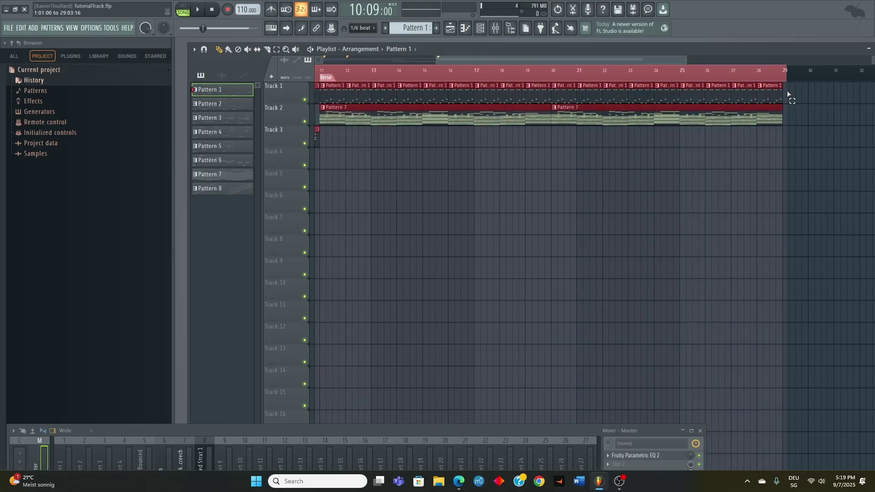
# Step: Make the second Pattern 7 clip at bar 20 unique and open its Bosendorfer notes in the piano roll
pyautogui.rightClick(554, 109)
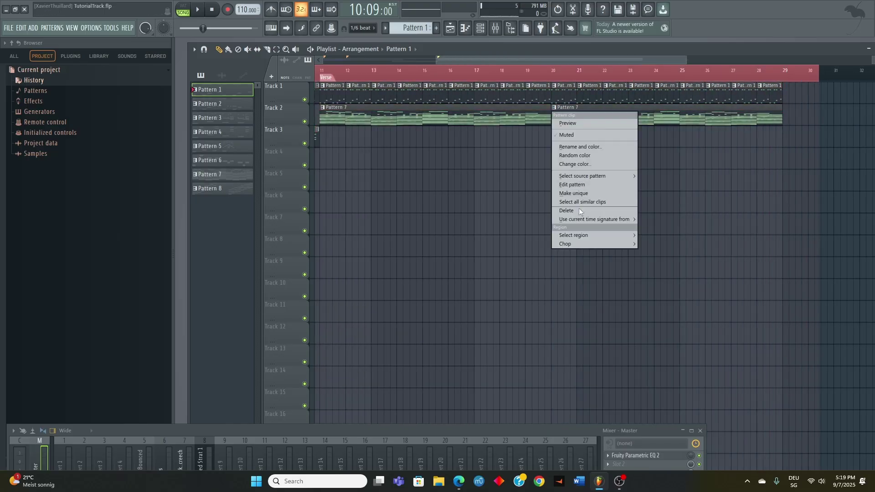
pyautogui.click(573, 193)
pyautogui.doubleClick(575, 114)
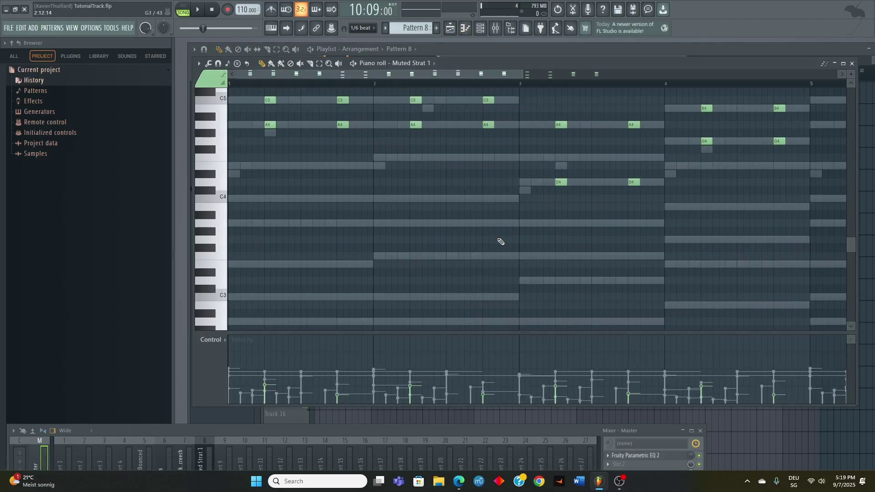
pyautogui.scroll(5, 508, 245)
pyautogui.click(412, 62)
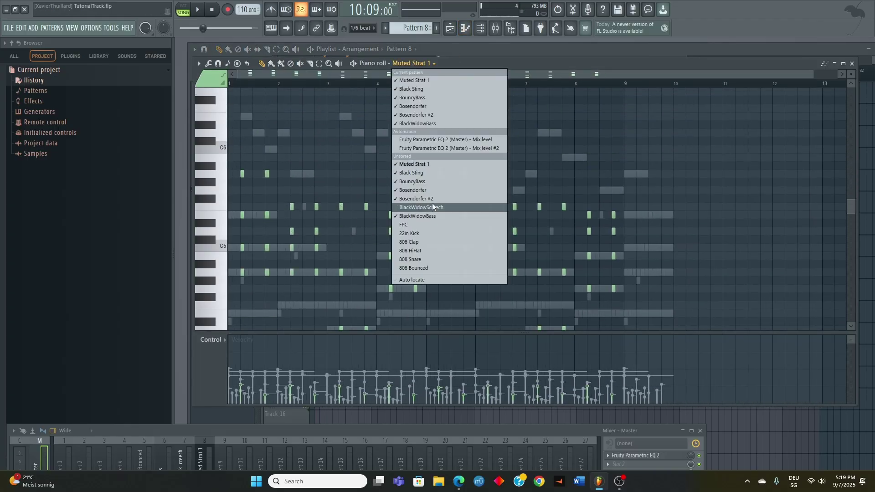
pyautogui.click(423, 199)
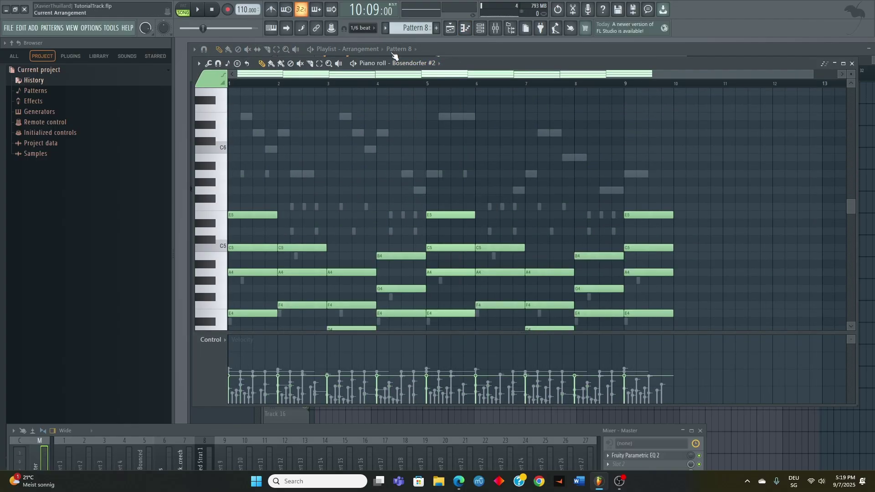
pyautogui.click(412, 63)
pyautogui.click(414, 190)
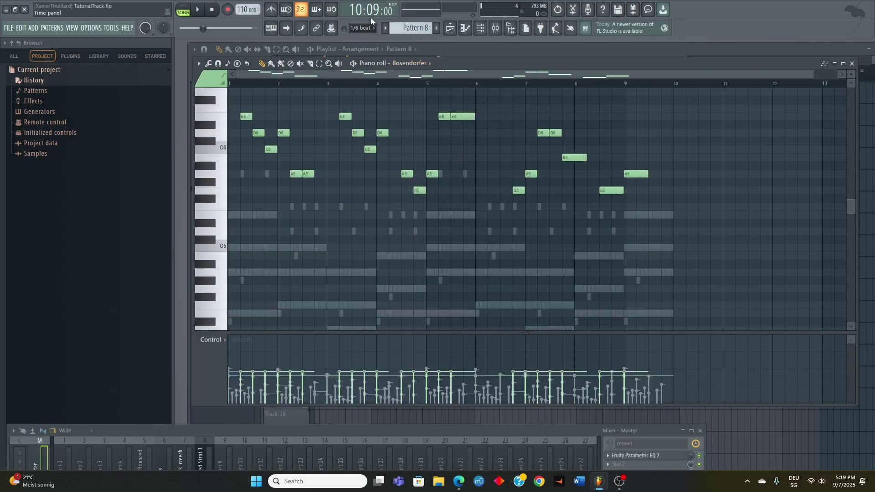
# Step: Set snapping to Line, raise the long Bosendorfer note late in bar 7 to E6, delete the two notes after it and audition the melody
pyautogui.click(360, 28)
pyautogui.click(363, 36)
pyautogui.scroll(4, 535, 126)
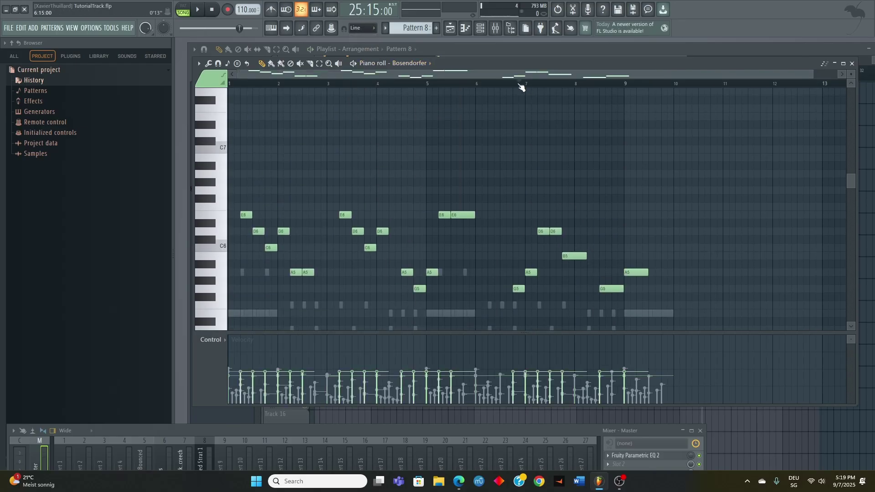
pyautogui.press('space')
pyautogui.scroll(-1, 561, 196)
pyautogui.press('space')
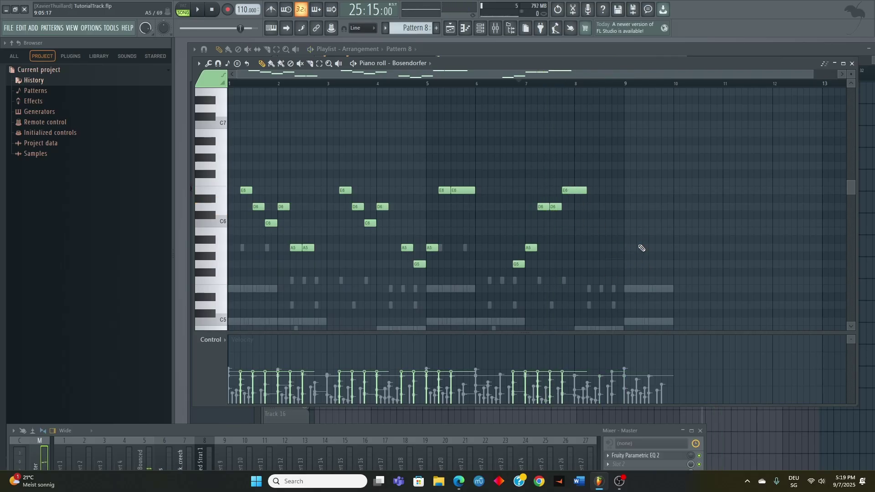
pyautogui.press('space')
# Step: Back in the playlist, shorten the Pattern 7 clip to 8 bars and move the Pattern 8 clip to bar 19
pyautogui.press('F5')
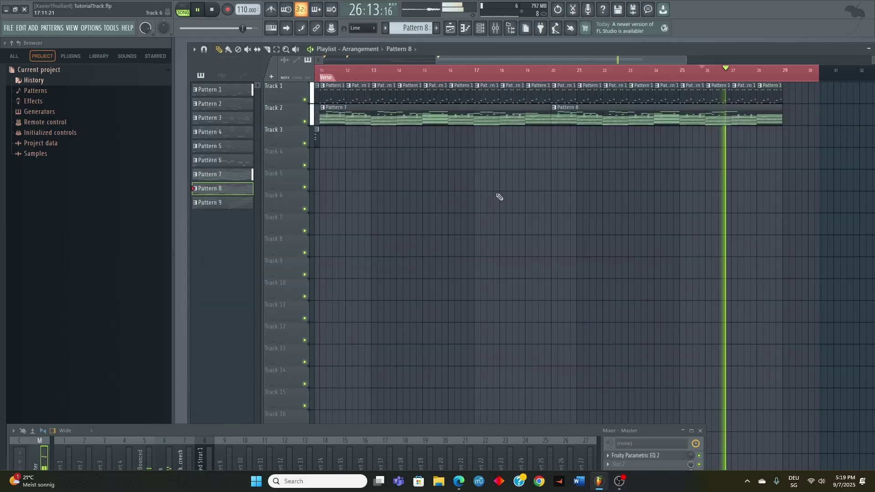
pyautogui.scroll(-5, 499, 197)
pyautogui.press('space')
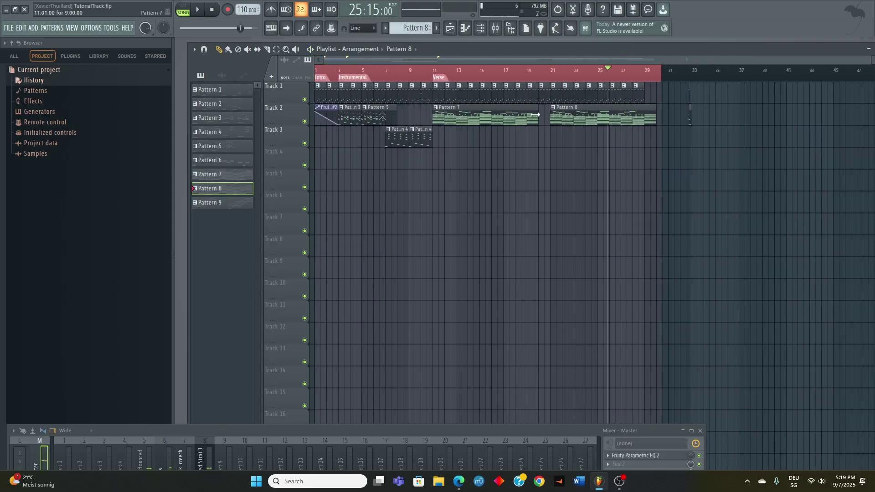
pyautogui.moveTo(579, 119); pyautogui.dragTo(557, 121)
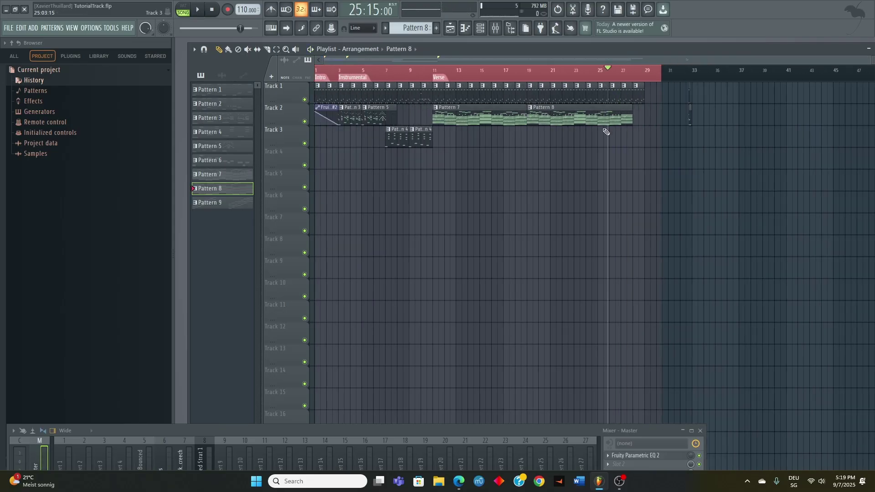
# Step: Play the verse from bar 11 and examine the join between the Pattern 7 and Pattern 8 clips at bar 19
pyautogui.press('space')
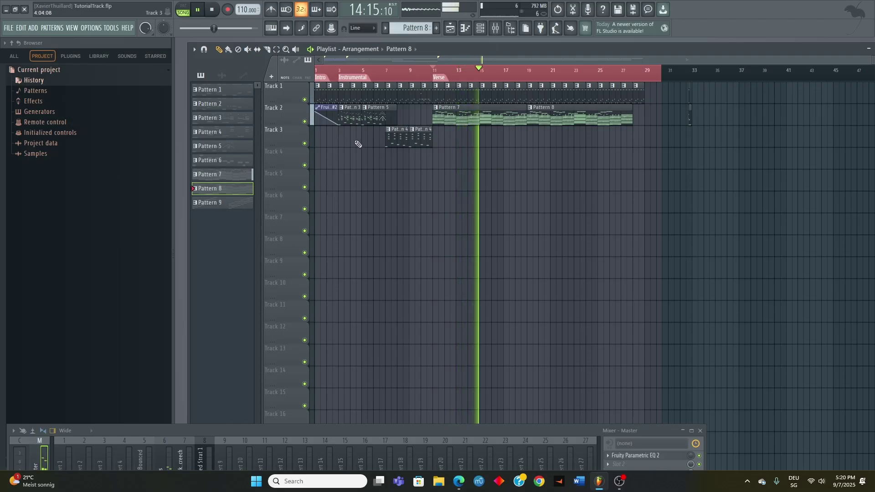
pyautogui.scroll(5, 367, 148)
pyautogui.scroll(-5, 370, 154)
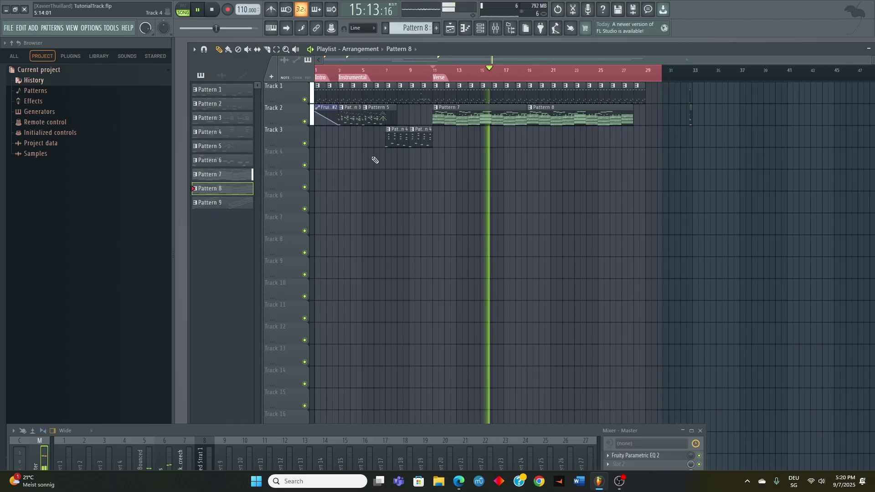
pyautogui.scroll(4, 438, 136)
pyautogui.scroll(-3, 526, 110)
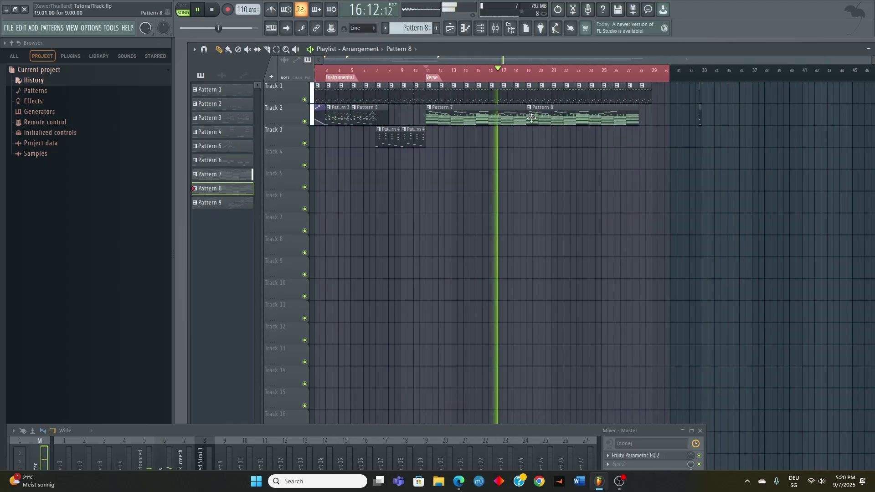
pyautogui.scroll(4, 532, 119)
pyautogui.scroll(-3, 531, 119)
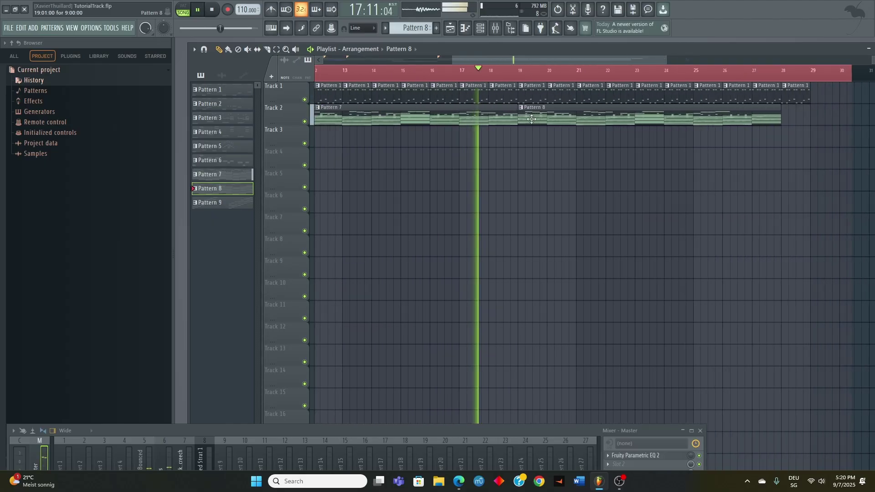
pyautogui.scroll(2, 532, 119)
pyautogui.scroll(-2, 532, 119)
pyautogui.scroll(2, 532, 119)
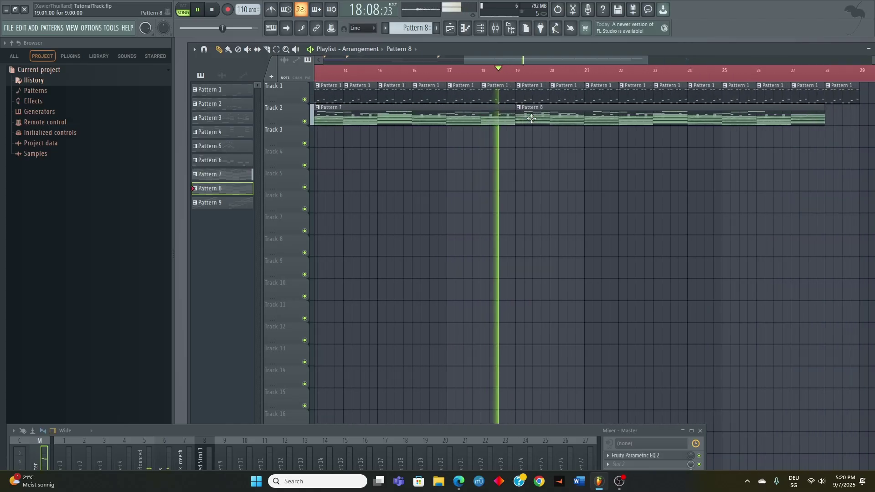
pyautogui.scroll(2, 531, 118)
# Step: Replace the Pattern 1 clip at bar 18 with the Pattern 2 drum fill and play the transition into bar 19
pyautogui.scroll(-3, 532, 118)
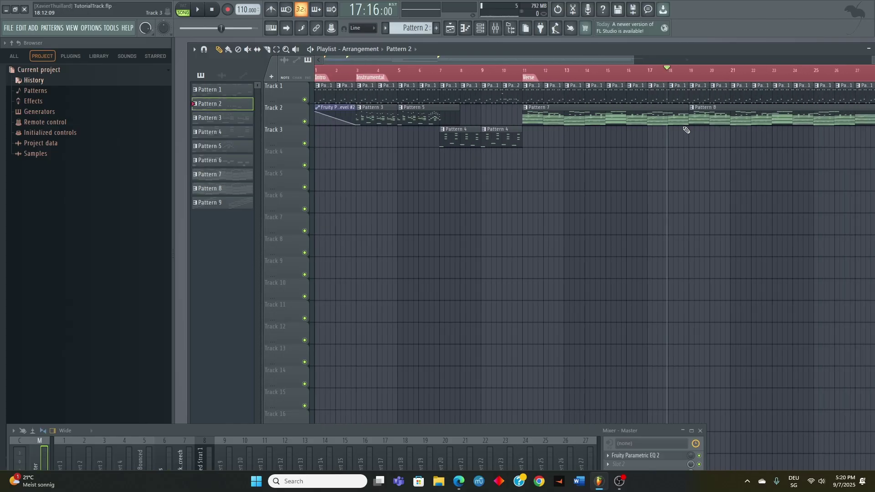
pyautogui.press('space')
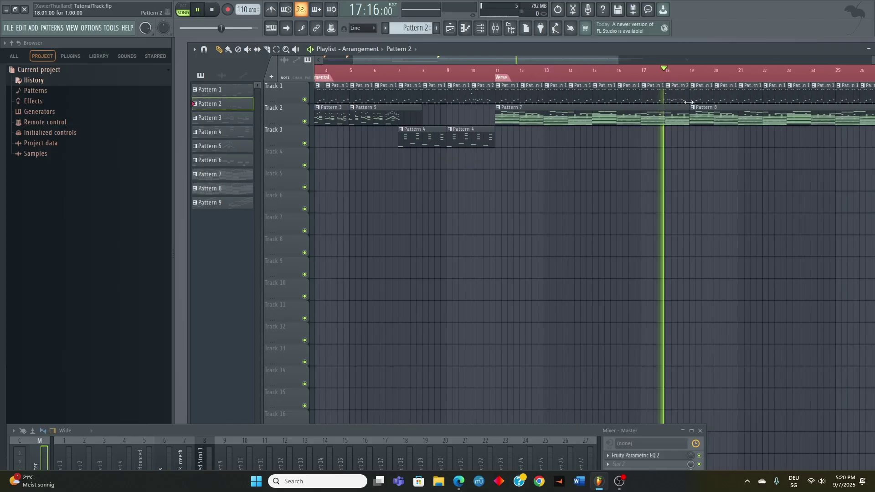
pyautogui.scroll(3, 679, 121)
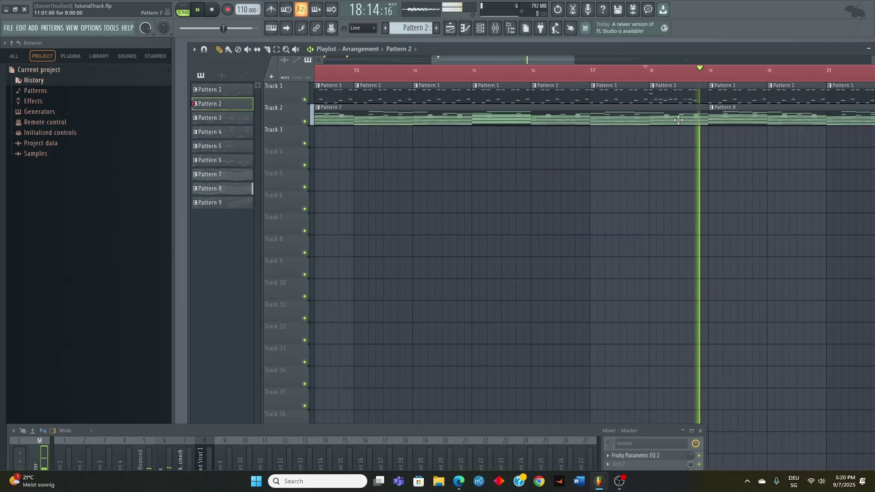
# Step: Open Pattern 7's piano roll and play its end while examining the Muted Strat 1 and BlackWidowBass parts around bar 8
pyautogui.press('space')
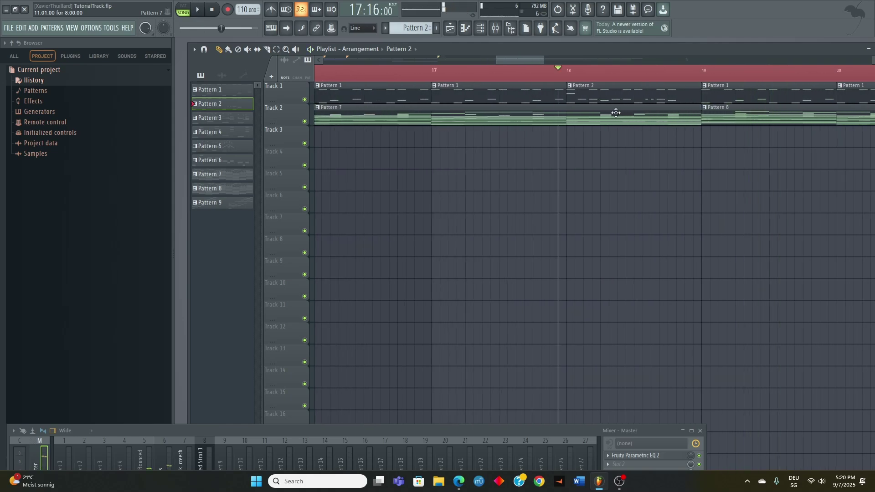
pyautogui.doubleClick(612, 114)
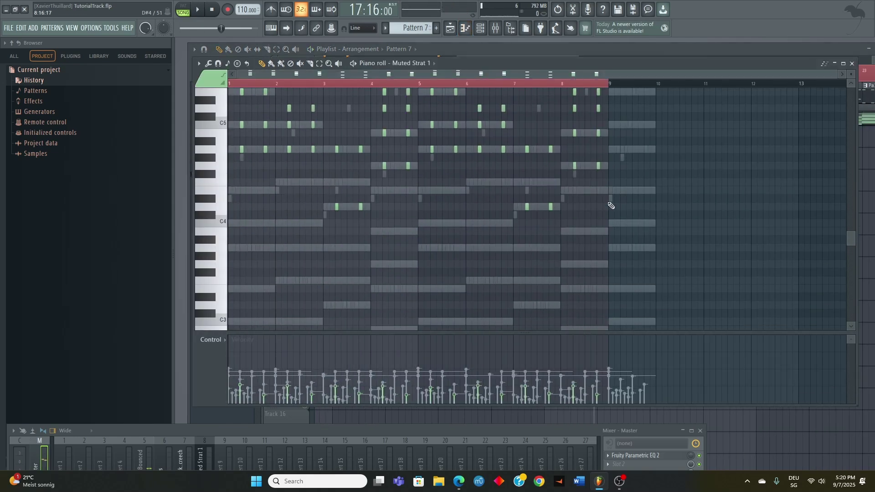
pyautogui.press('space')
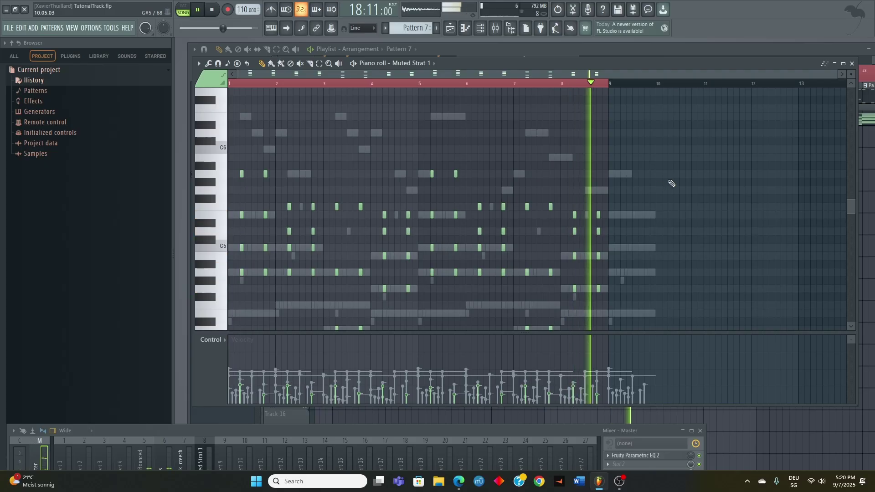
pyautogui.press('space')
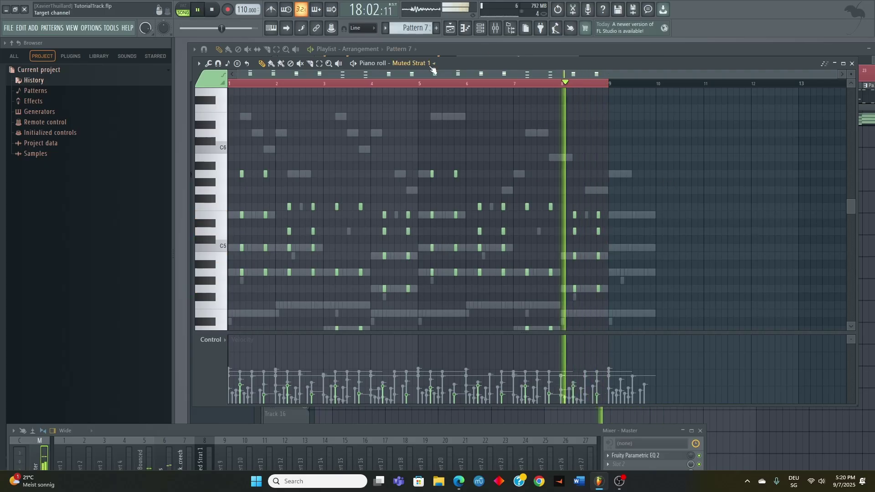
pyautogui.click(411, 63)
pyautogui.click(421, 216)
pyautogui.scroll(-6, 570, 224)
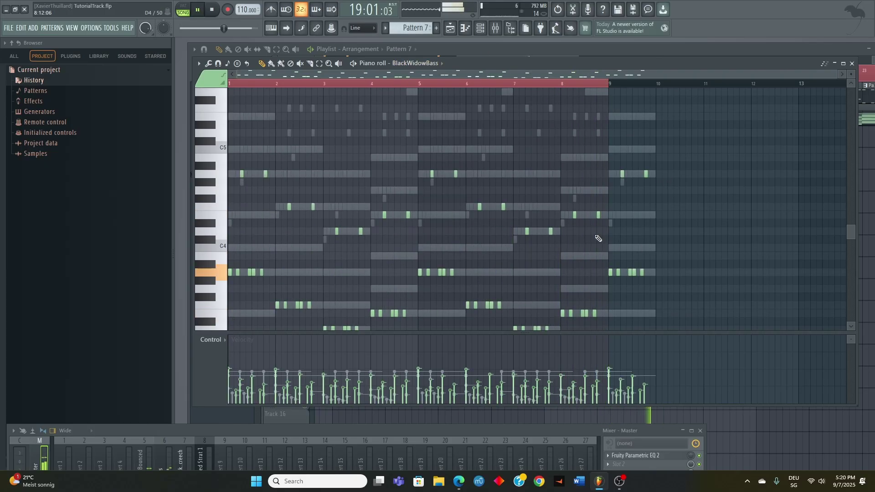
pyautogui.click(410, 63)
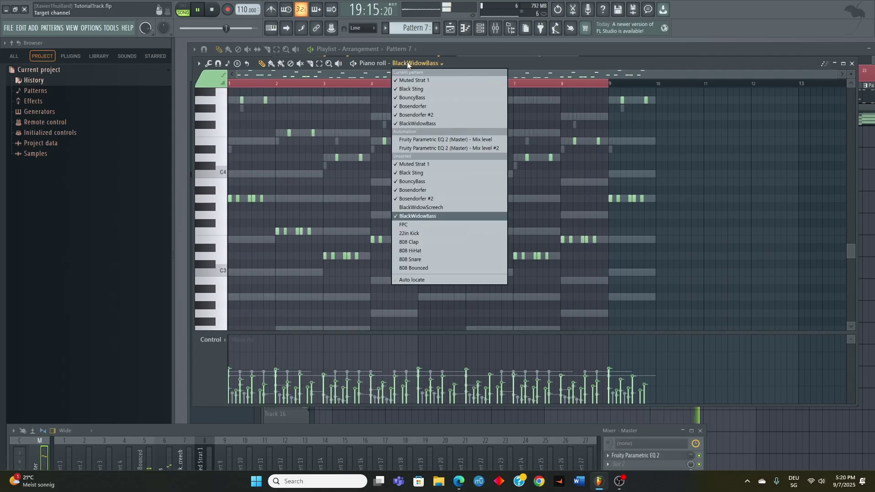
pyautogui.click(418, 216)
# Step: Delete the last BouncyBass note in bar 8 of Pattern 7 and close the piano roll
pyautogui.click(410, 63)
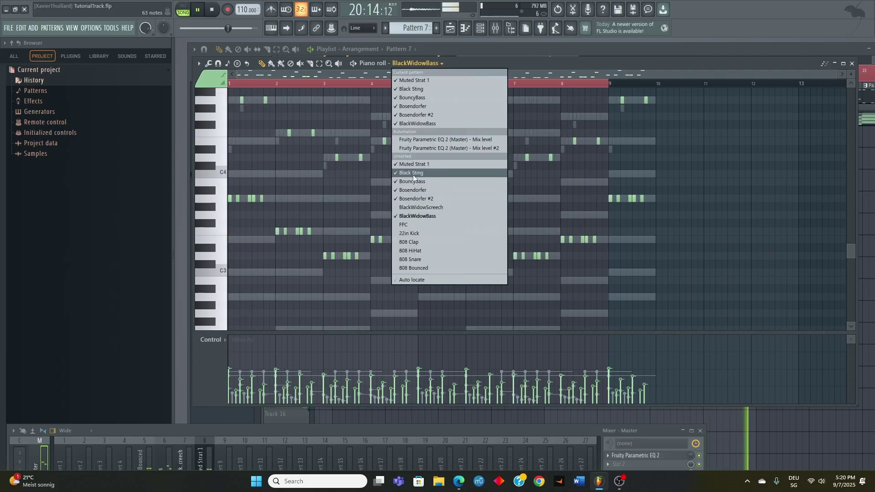
pyautogui.click(412, 181)
pyautogui.rightClick(602, 214)
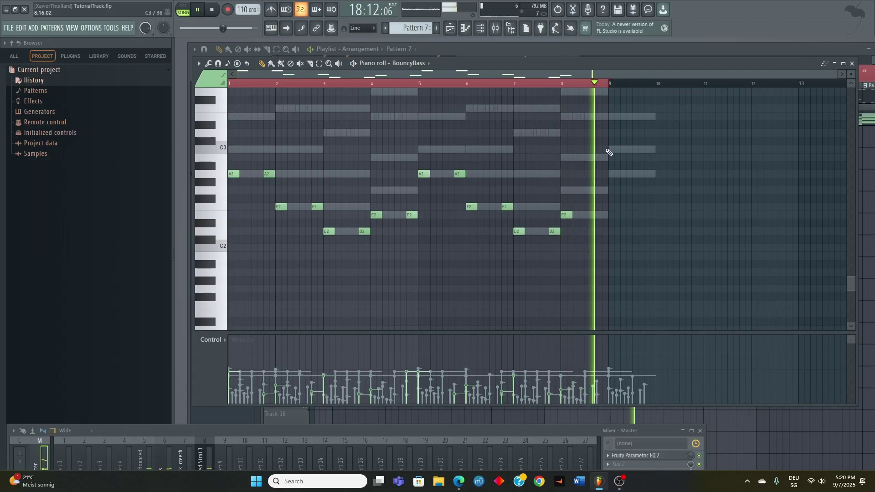
pyautogui.click(851, 64)
# Step: Look over the whole arrangement during playback, stop it and return the playhead to the Verse start at bar 11
pyautogui.scroll(-5, 625, 230)
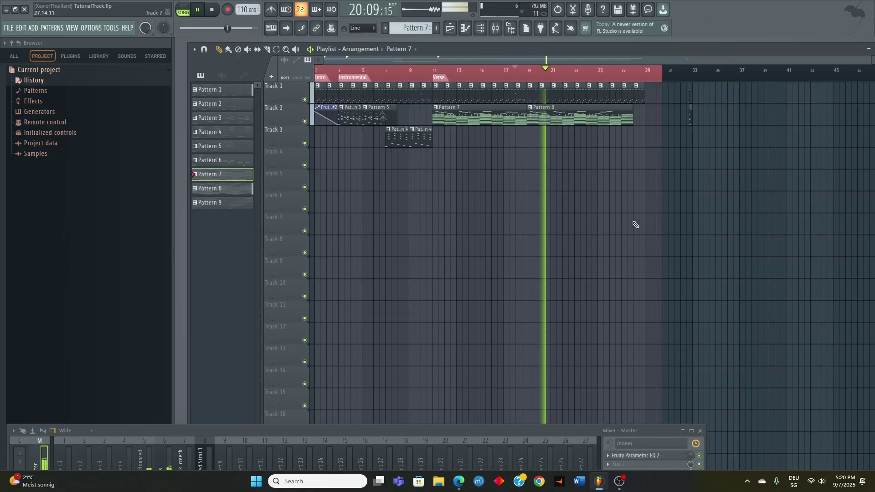
pyautogui.scroll(2, 528, 179)
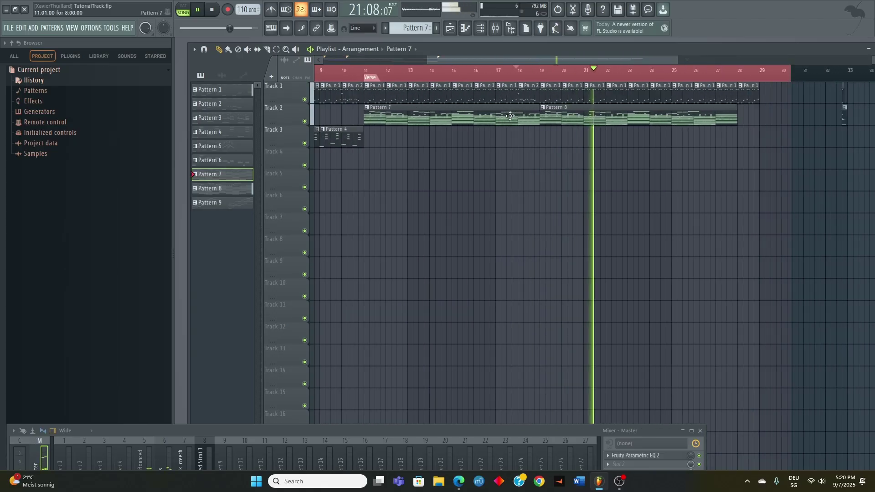
pyautogui.scroll(-2, 488, 150)
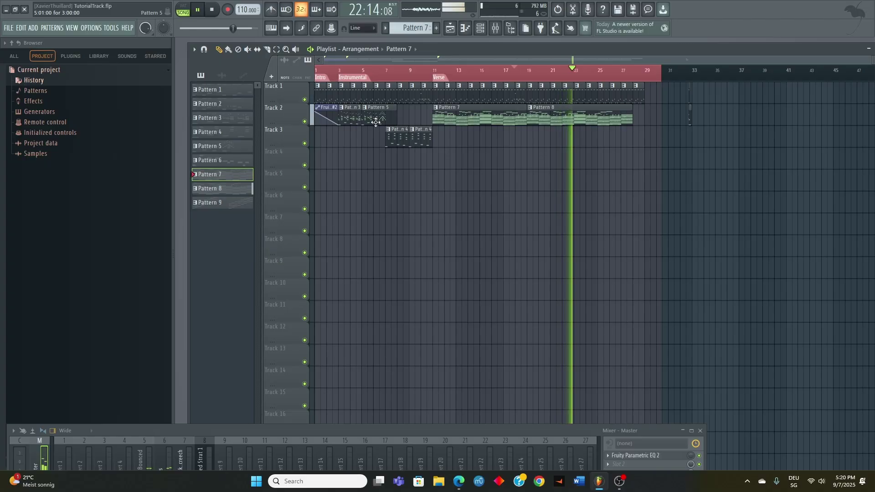
pyautogui.press('space')
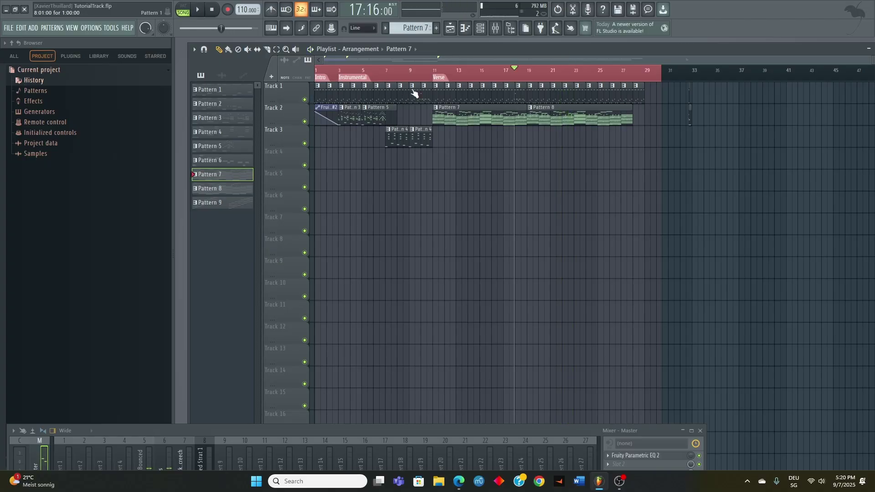
pyautogui.click(439, 69)
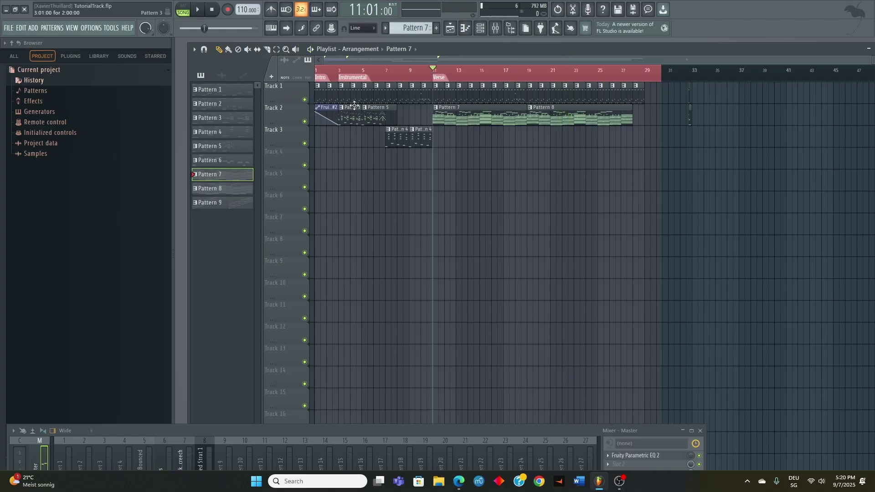
# Step: Place a unique copy of the intro's EQ mix-level automation on Track 3 from bar 17 to 19, shaped to peak at about 30% at bar 18
pyautogui.moveTo(239, 438); pyautogui.dragTo(311, 252)
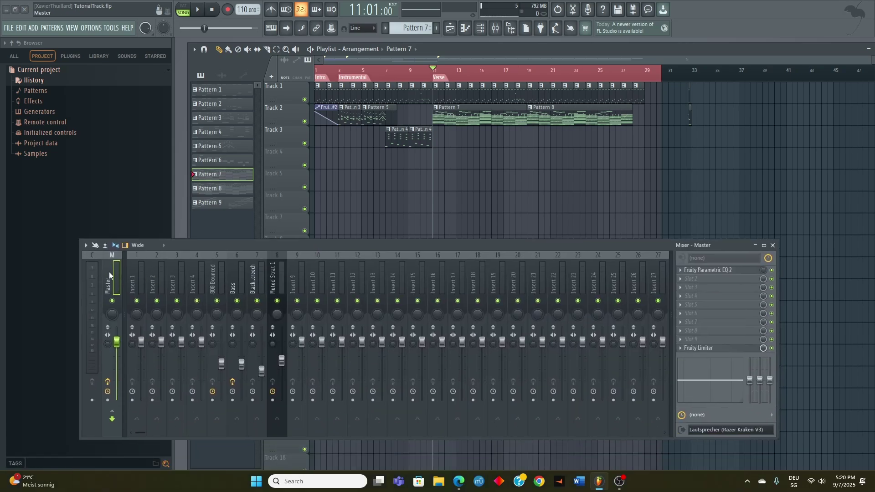
pyautogui.click(326, 106)
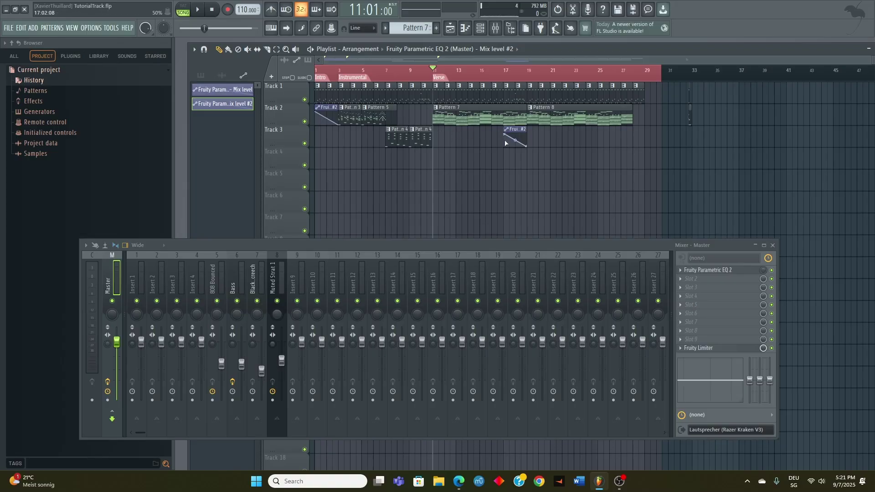
pyautogui.rightClick(509, 131)
pyautogui.click(530, 234)
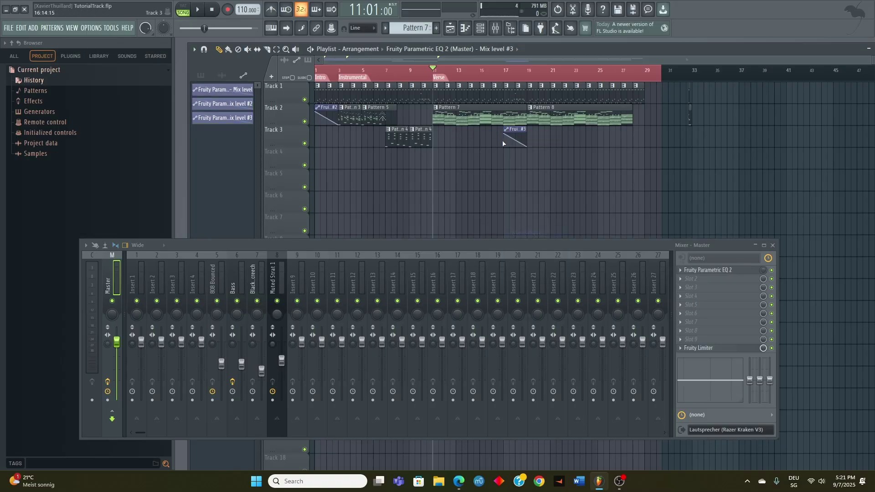
pyautogui.scroll(3, 525, 153)
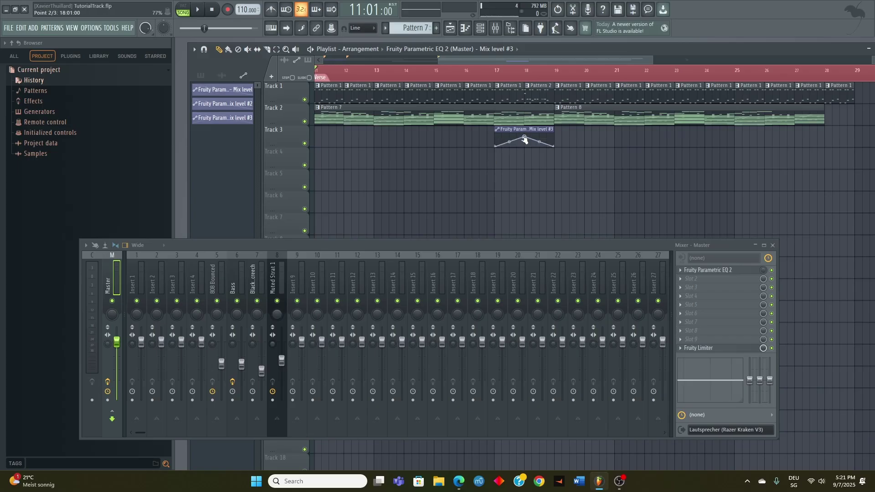
# Step: Play from bar 15 into bar 20 to check the EQ automation across the Pattern 7 to Pattern 8 transition
pyautogui.press('space')
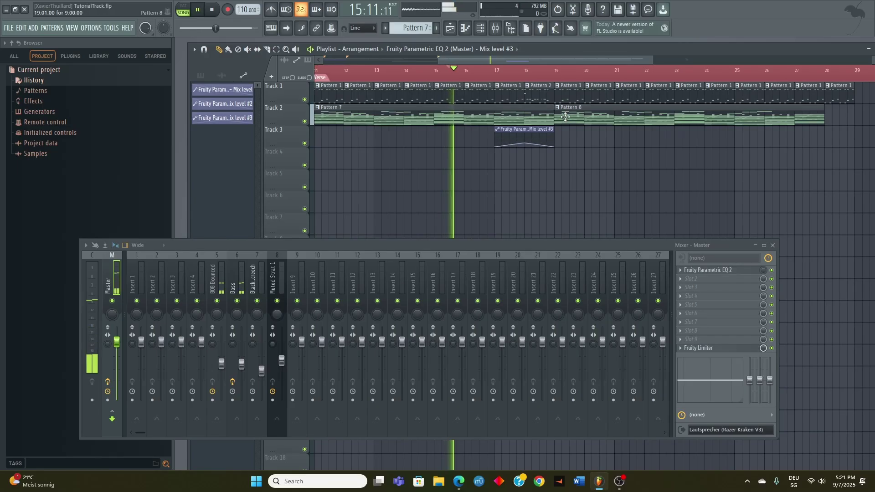
pyautogui.scroll(-3, 573, 136)
pyautogui.scroll(2, 572, 136)
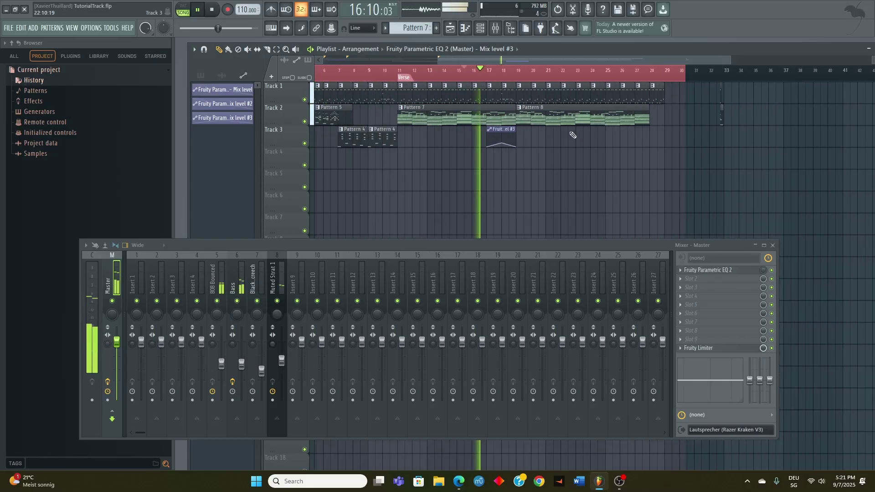
pyautogui.scroll(-2, 573, 139)
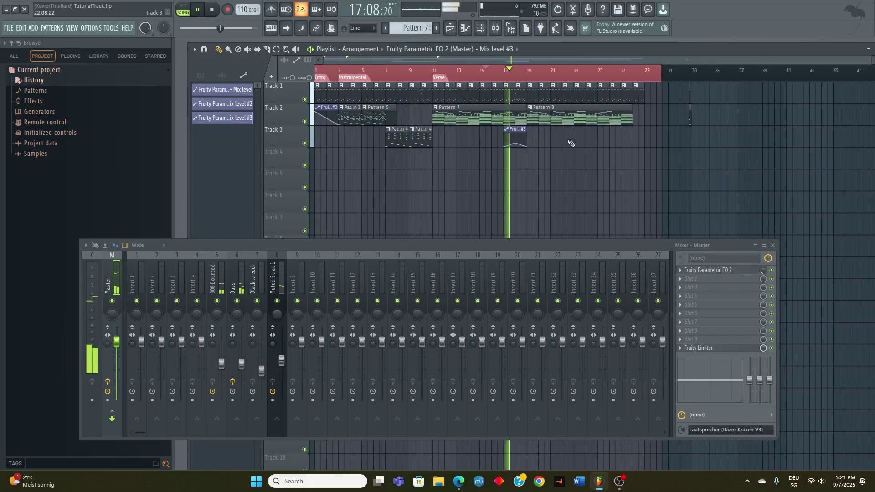
pyautogui.scroll(4, 569, 147)
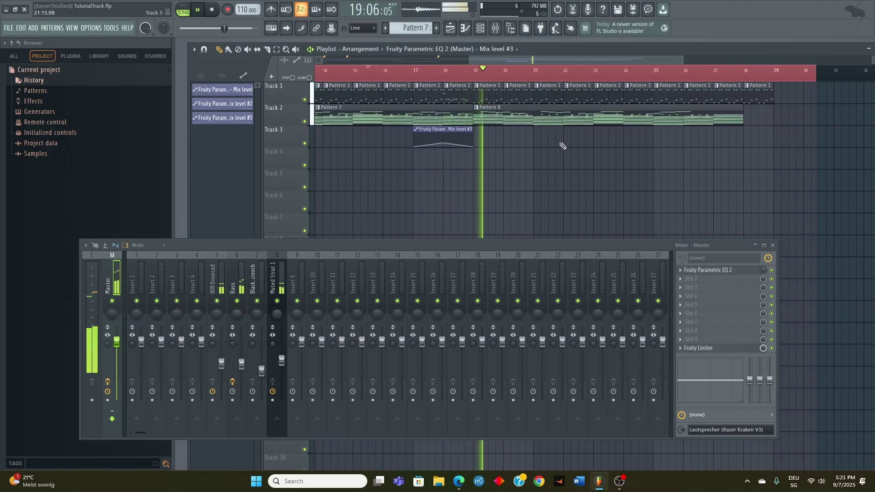
pyautogui.scroll(-4, 565, 146)
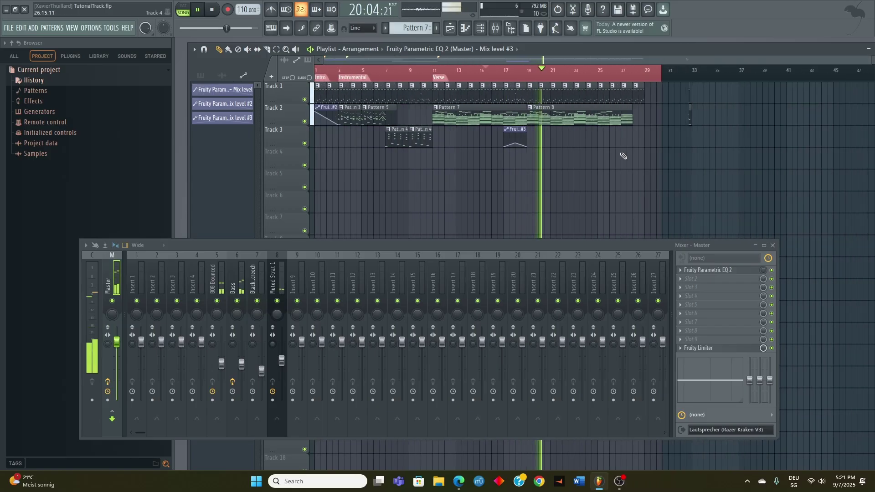
pyautogui.press('space')
# Step: Move the spare clips out to bar 45 and duplicate the bar 19 Pattern 8 section with its drums to bar 28
pyautogui.scroll(4, 621, 147)
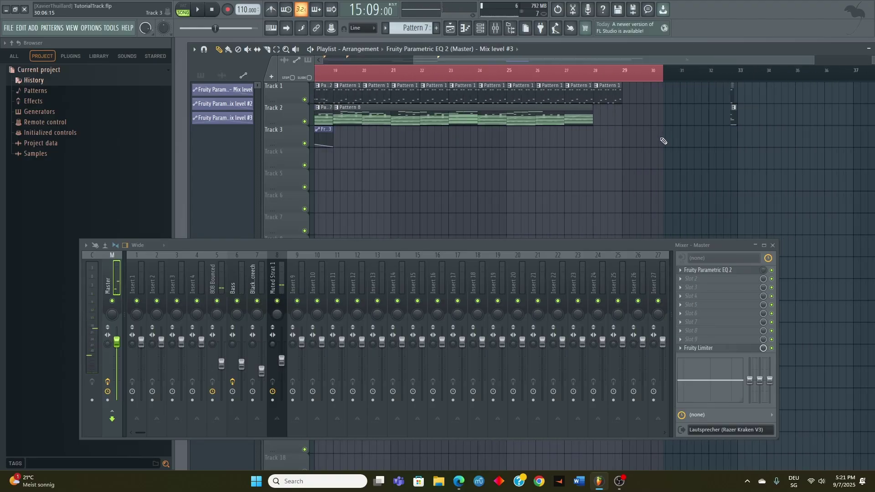
pyautogui.scroll(-4, 663, 141)
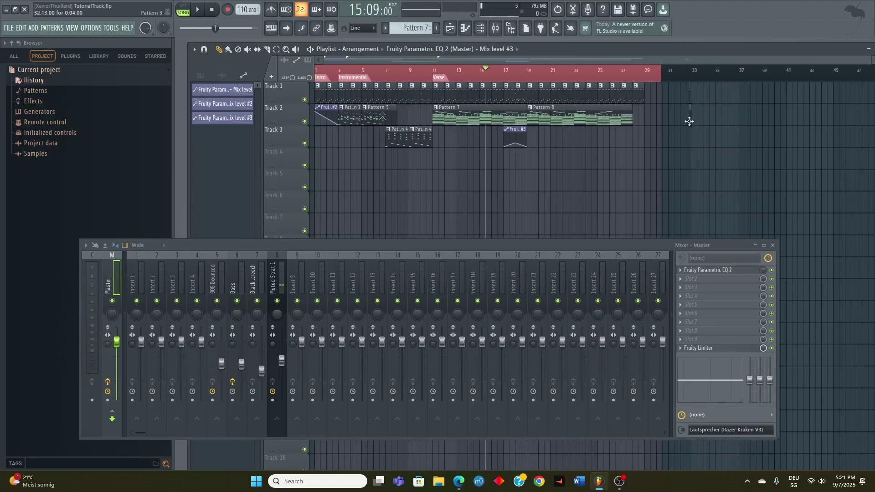
pyautogui.scroll(2, 685, 104)
pyautogui.scroll(-2, 684, 101)
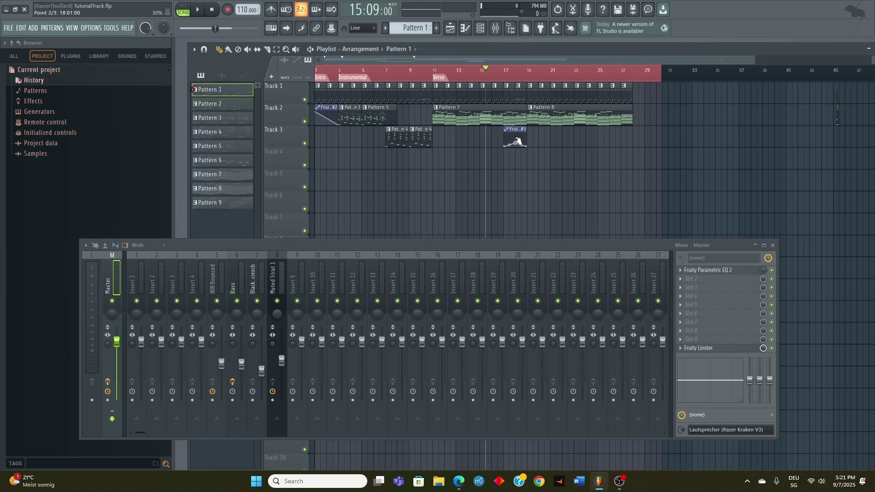
pyautogui.moveTo(659, 132); pyautogui.dragTo(641, 104)
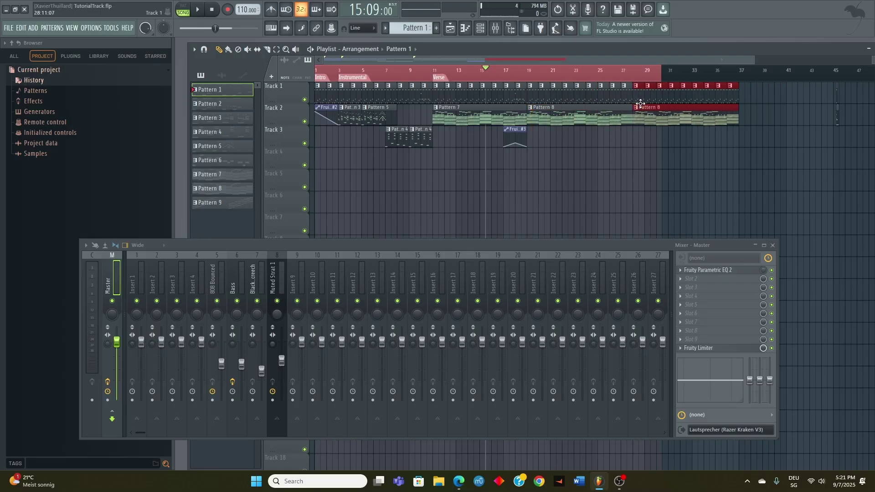
pyautogui.click(697, 157)
# Step: Extend the timeline selection to the duplicated section's end at bar 37 and set the playhead to bar 28
pyautogui.scroll(4, 622, 124)
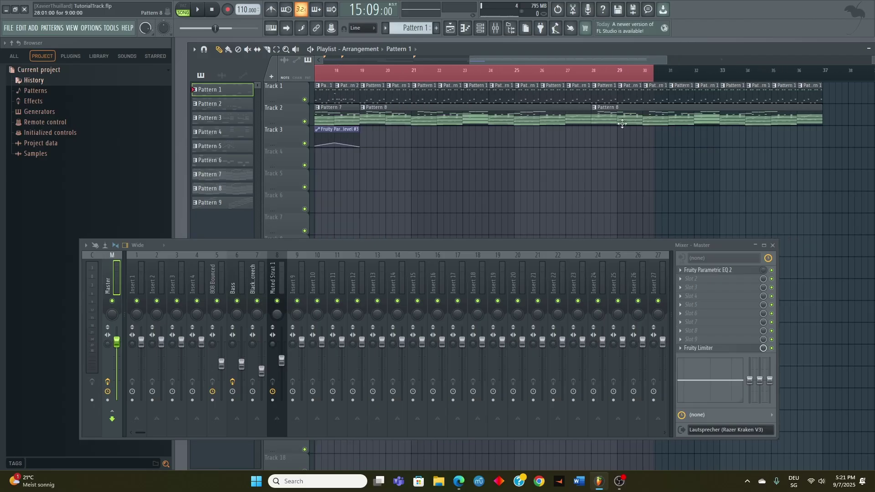
pyautogui.moveTo(658, 81); pyautogui.dragTo(822, 104)
pyautogui.scroll(-4, 574, 93)
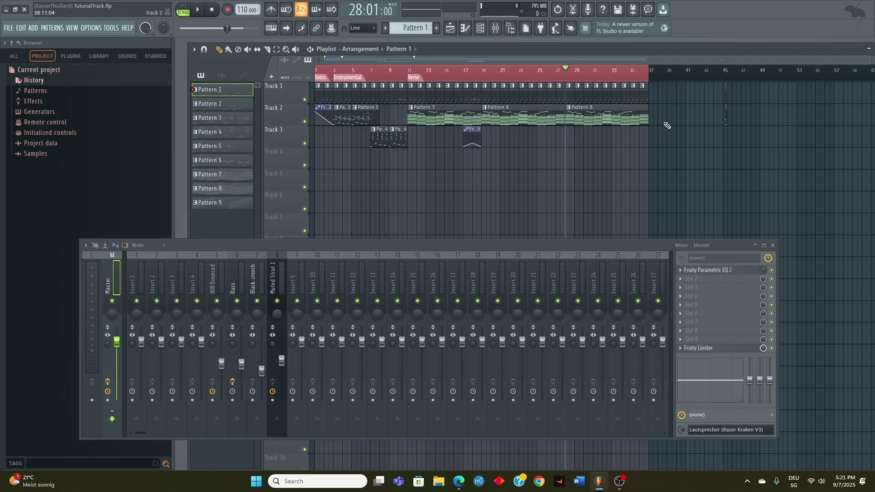
# Step: Try to add a Chorus marker while the whole song is selected on the timeline
pyautogui.hotkey('alt', 't')
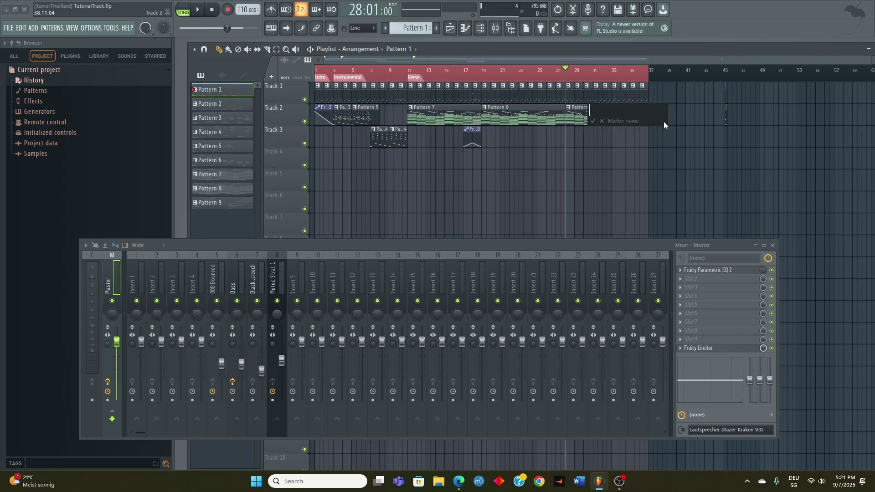
pyautogui.write('Chrosu')
pyautogui.press('BackSpace')
pyautogui.press('BackSpace')
pyautogui.press('BackSpace')
pyautogui.write('us')
pyautogui.press('Return')
pyautogui.hotkey('ctrl', 'z')
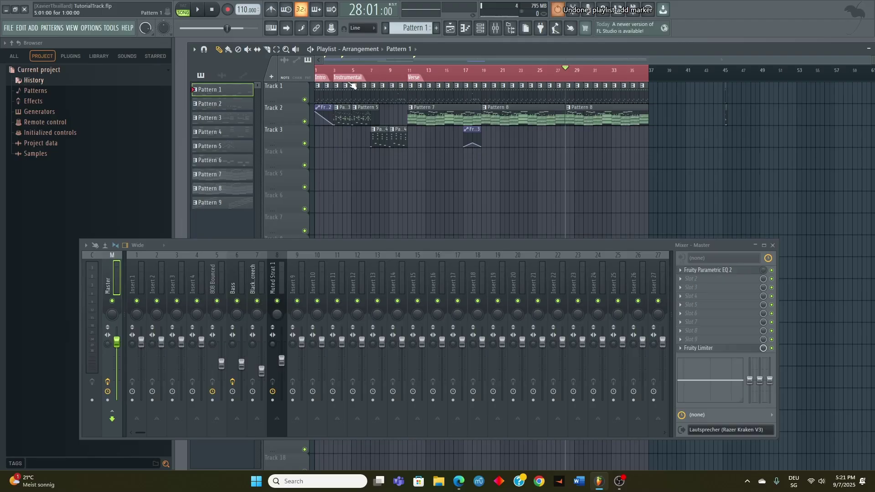
# Step: Select bars 28 to 37 on the timeline, add a marker named Chorus at bar 28 and briefly audition the section
pyautogui.moveTo(316, 72); pyautogui.dragTo(568, 95)
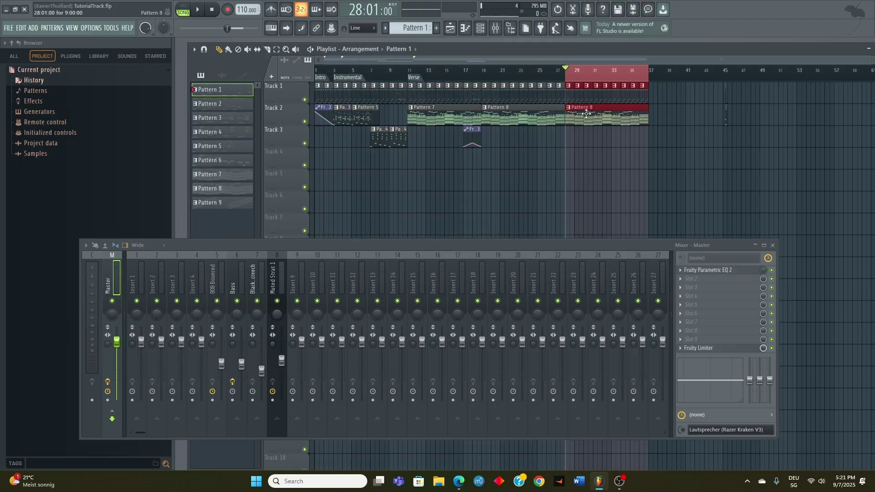
pyautogui.hotkey('alt', 't')
pyautogui.write('C')
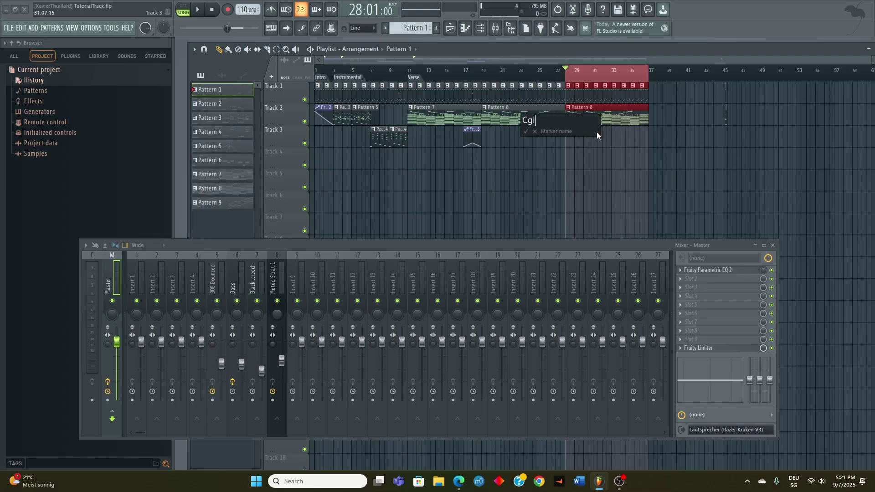
pyautogui.write('horus')
pyautogui.press('Return')
pyautogui.press('space')
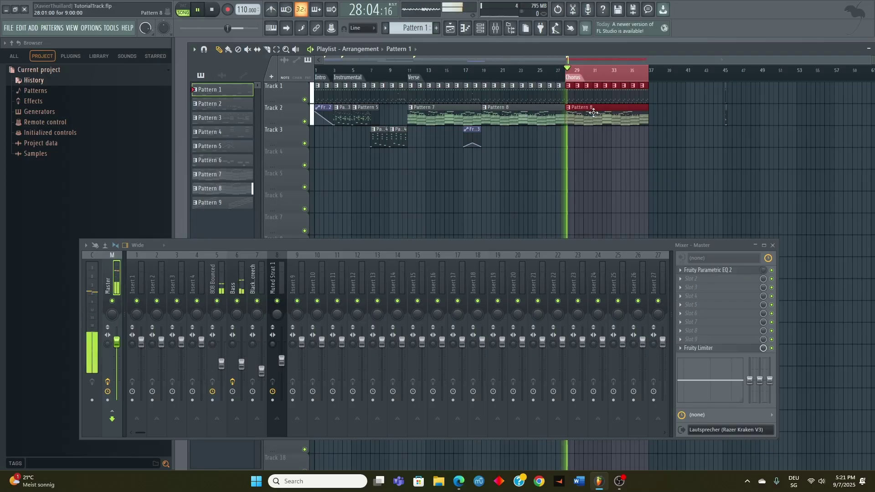
pyautogui.press('space')
# Step: Make the Pattern 1 drum clip at bar 28 unique and open the new pattern's FPC piano roll
pyautogui.scroll(3, 605, 87)
pyautogui.rightClick(599, 89)
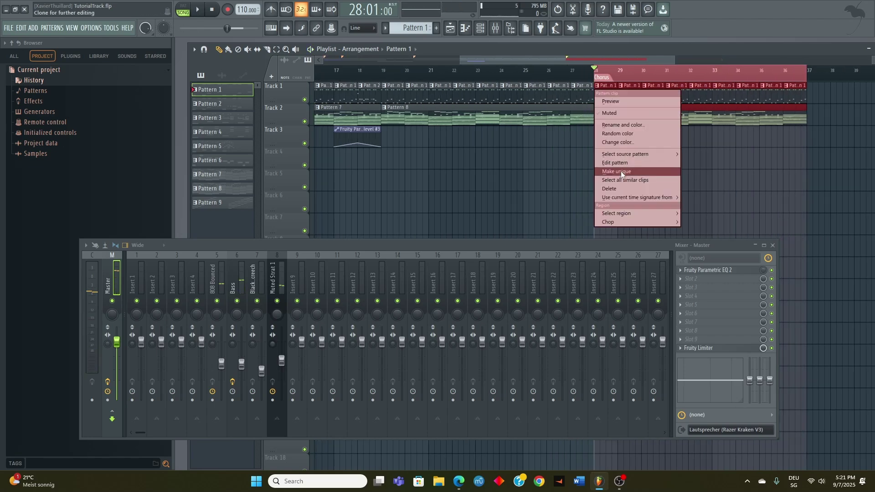
pyautogui.click(622, 170)
pyautogui.doubleClick(223, 104)
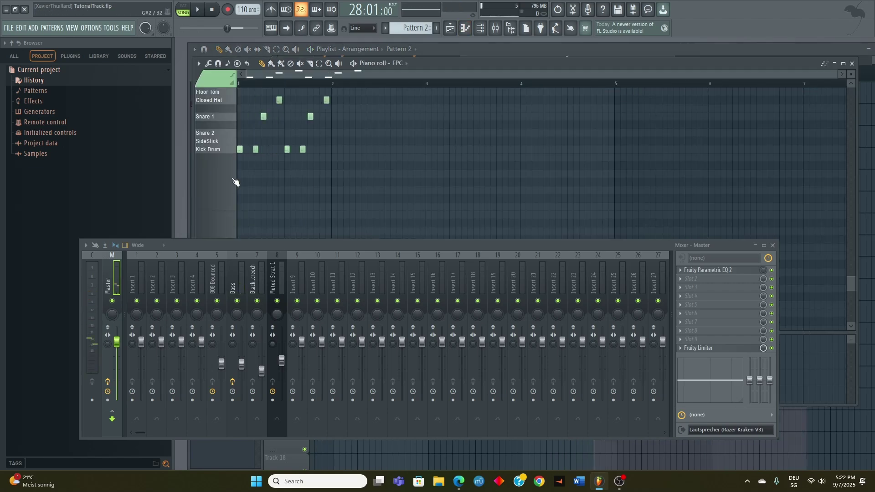
# Step: Add a Lite Ride hit on each of the bar's four beats in Pattern 2's FPC drums and audition the result
pyautogui.scroll(5, 279, 182)
pyautogui.moveTo(357, 244); pyautogui.dragTo(314, 376)
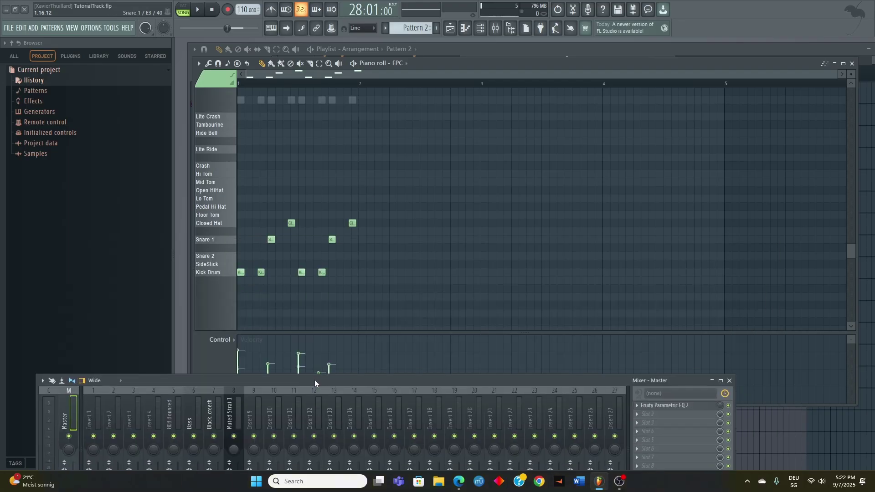
pyautogui.click(241, 149)
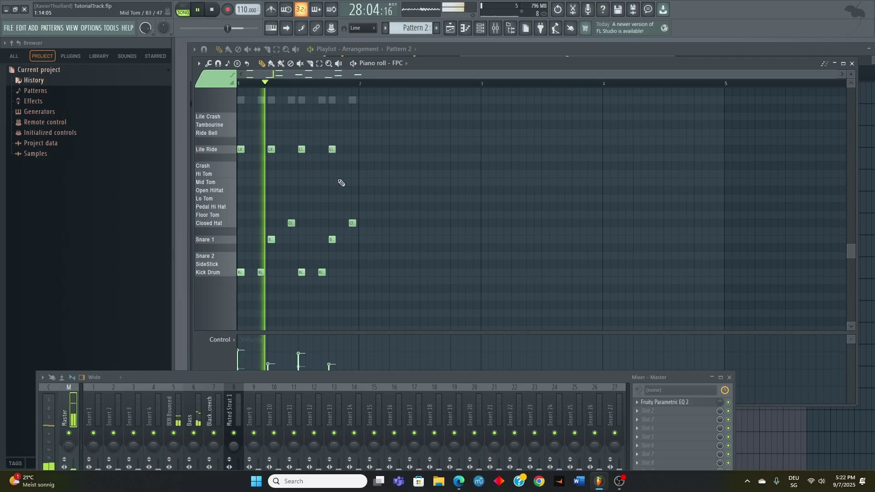
pyautogui.moveTo(375, 133); pyautogui.dragTo(242, 177)
pyautogui.scroll(3, 242, 178)
pyautogui.scroll(-3, 242, 177)
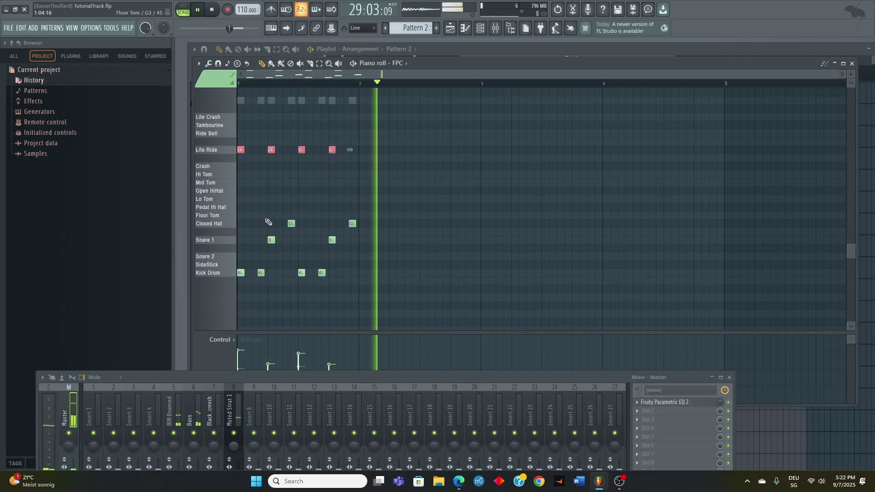
pyautogui.press('space')
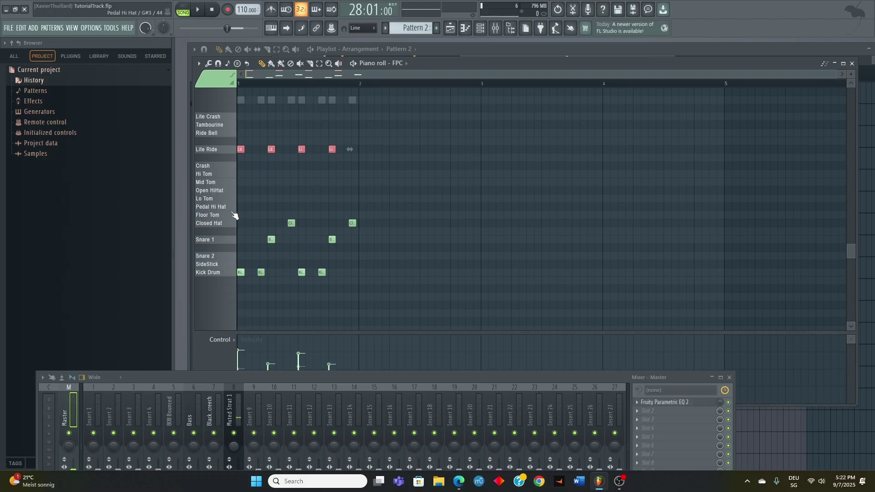
pyautogui.scroll(2, 246, 258)
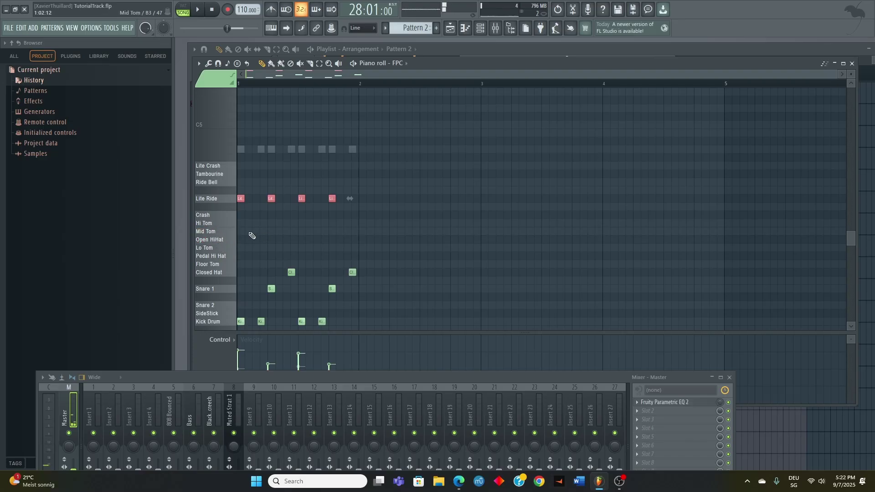
pyautogui.press('space')
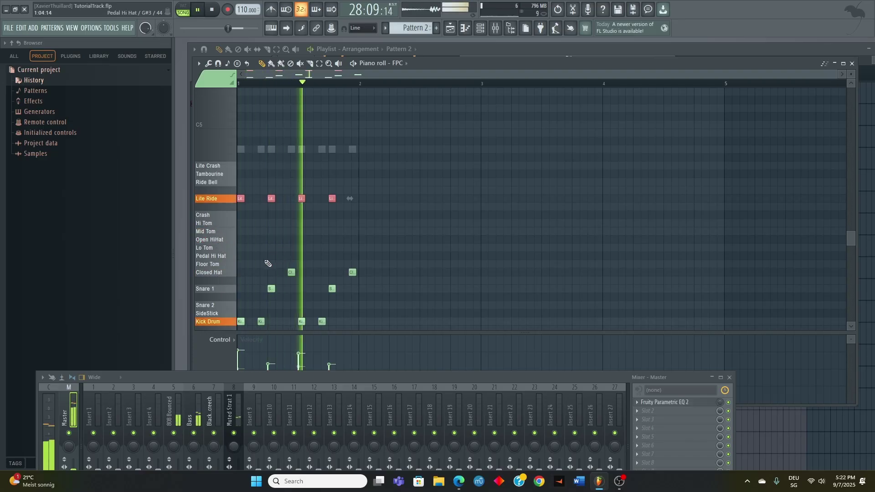
pyautogui.press('space')
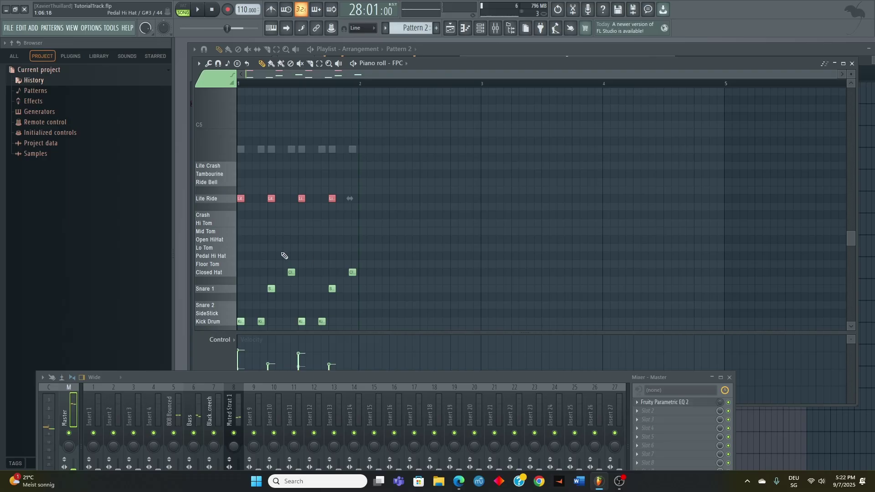
# Step: Place a Mid Tom and a Lo Tom hit after the first snare, snapping them to a 1/3 beat grid
pyautogui.click(279, 240)
pyautogui.moveTo(279, 240); pyautogui.dragTo(277, 231)
pyautogui.click(293, 248)
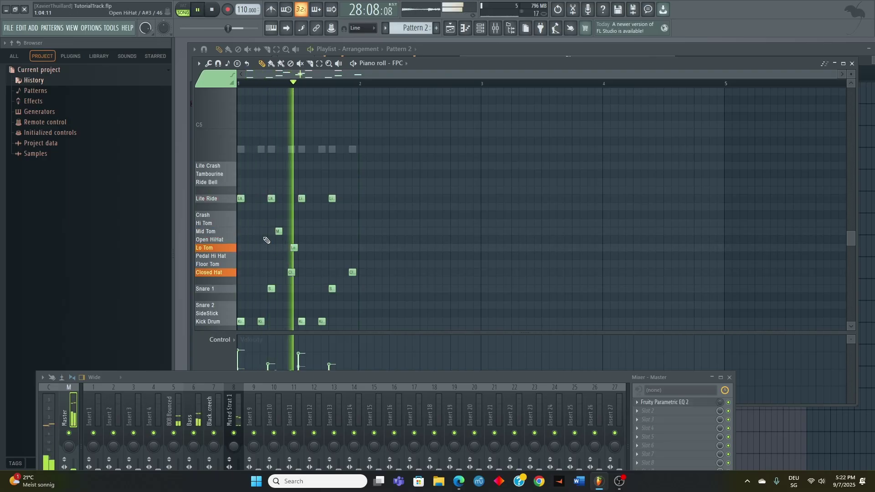
pyautogui.press('space')
pyautogui.click(367, 25)
pyautogui.click(360, 127)
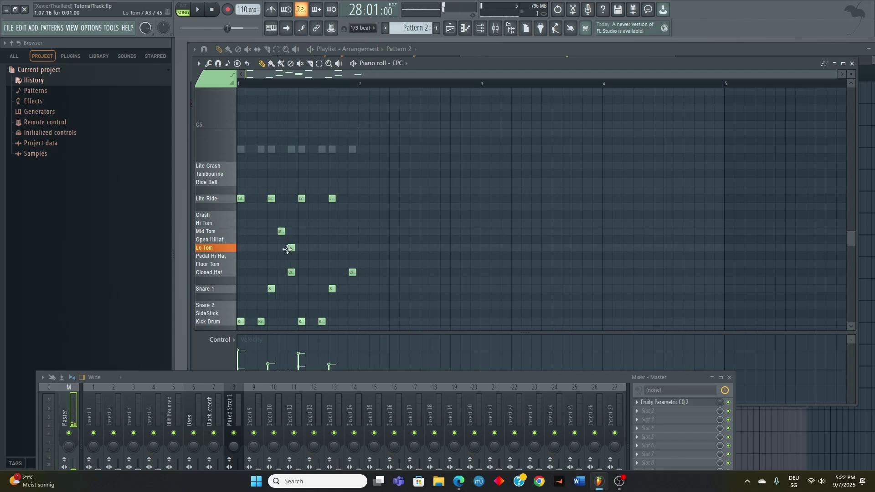
# Step: Move the Mid Tom and Lo Tom hits behind the second snare at the end of the bar and audition the pattern
pyautogui.moveTo(273, 220); pyautogui.dragTo(302, 263)
pyautogui.moveTo(283, 377); pyautogui.dragTo(268, 432)
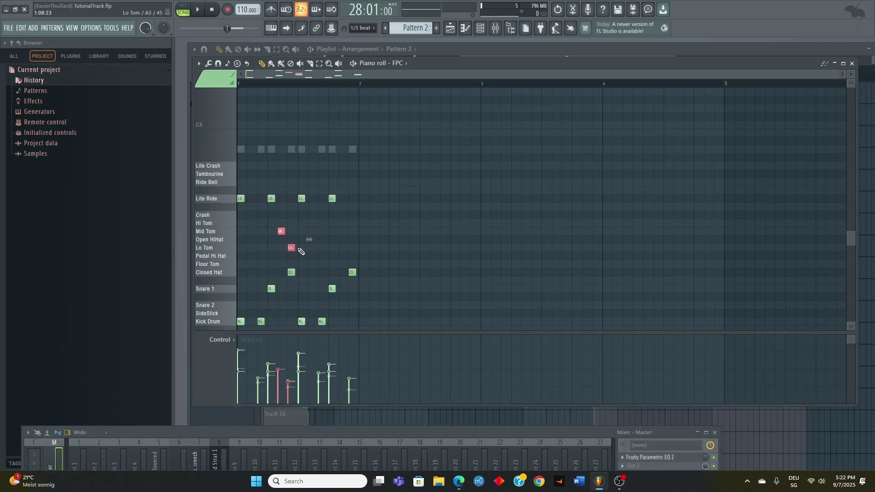
pyautogui.moveTo(281, 232); pyautogui.dragTo(350, 236)
pyautogui.keyDown('ctrl'); pyautogui.click(282, 241); pyautogui.keyUp('ctrl')
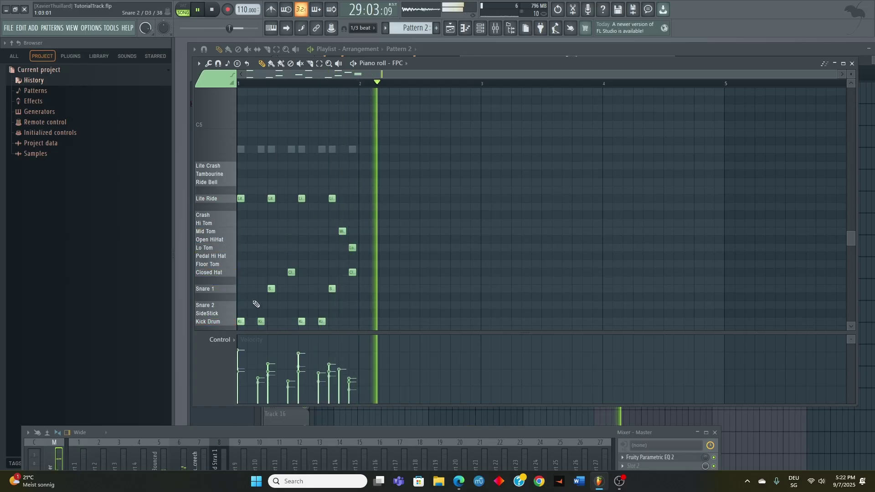
pyautogui.press('space')
# Step: Fill in Closed Hat hits on the triplet steps between the beats, vary their velocities, audition the pattern and return to the playlist
pyautogui.click(248, 272)
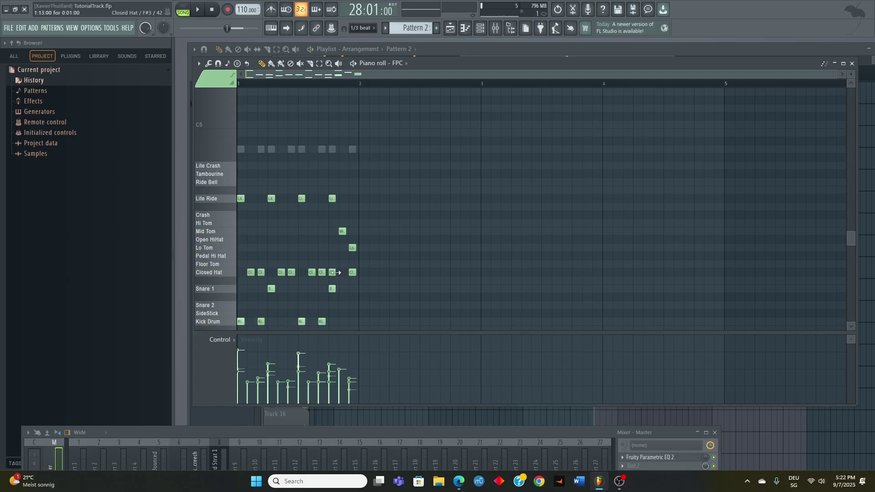
pyautogui.moveTo(250, 264); pyautogui.dragTo(371, 275)
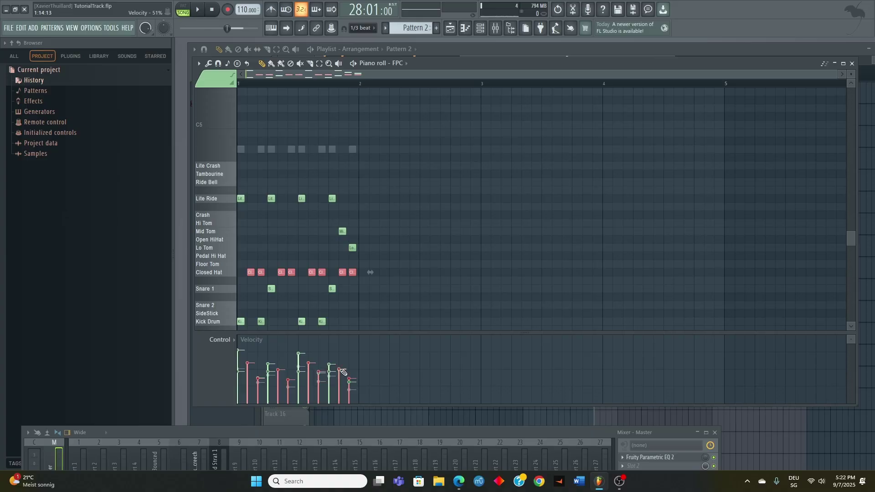
pyautogui.press('space')
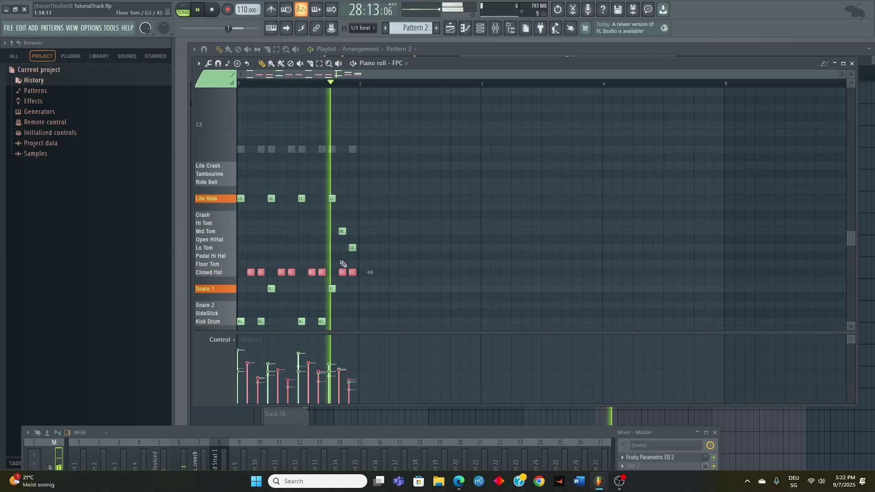
pyautogui.press('space')
pyautogui.press('F7')
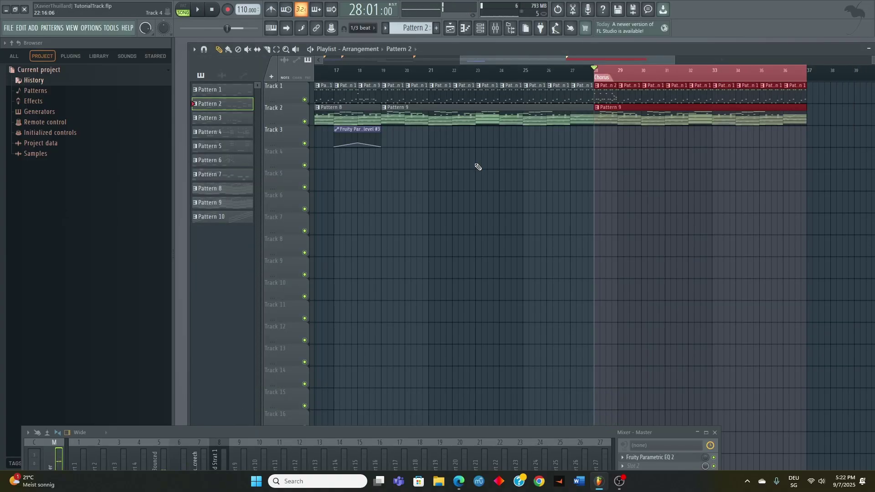
# Step: Make the Pattern 9 clip at bar 28 unique and open the new pattern's Bosendorfer #2 notes in the piano roll
pyautogui.click(597, 108)
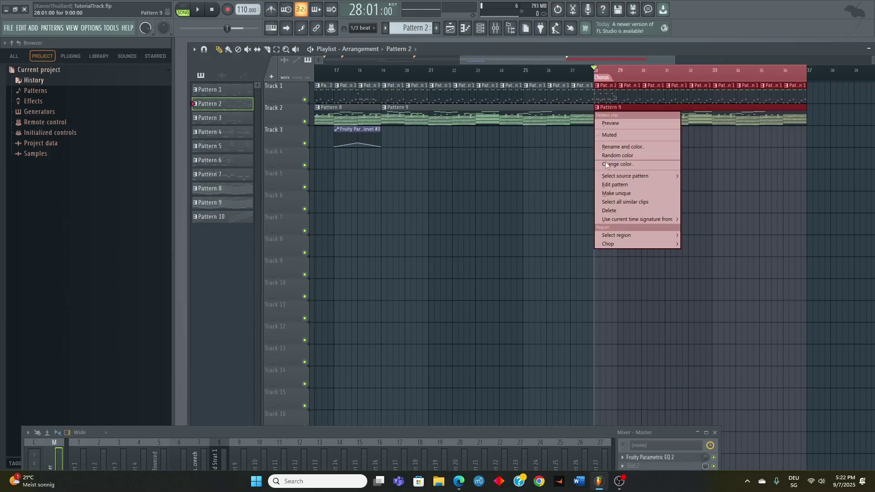
pyautogui.click(624, 193)
pyautogui.doubleClick(622, 115)
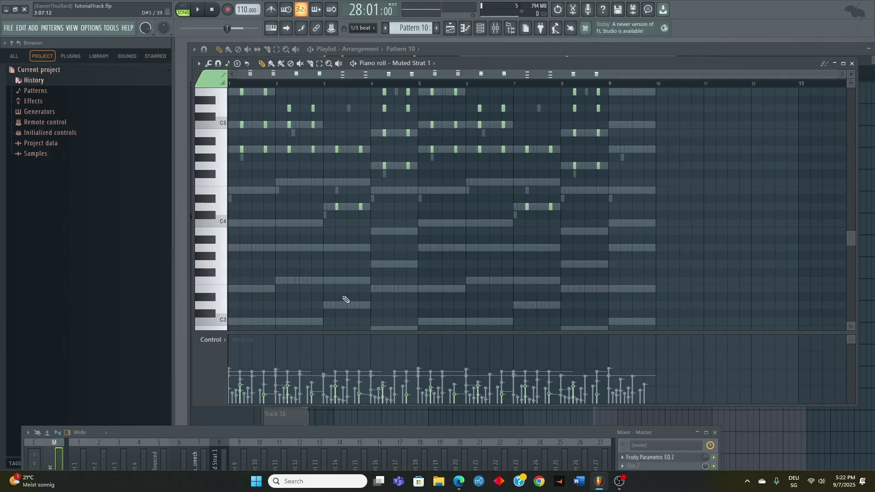
pyautogui.click(423, 64)
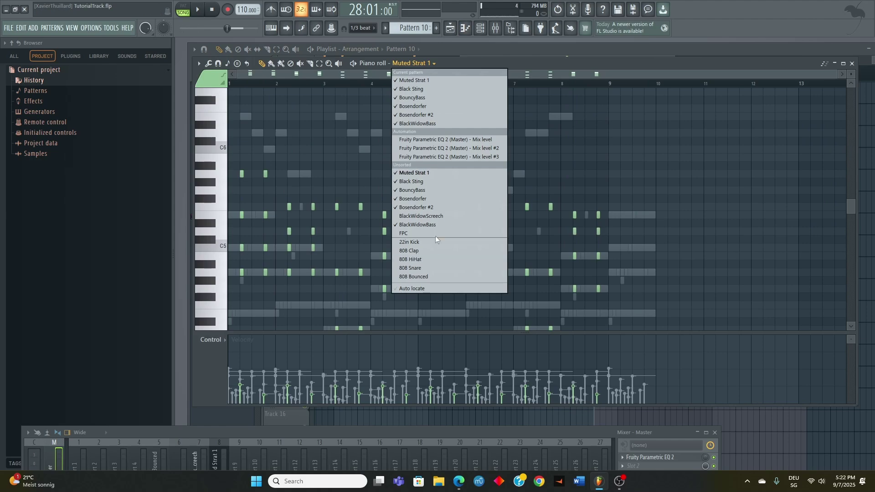
pyautogui.click(415, 207)
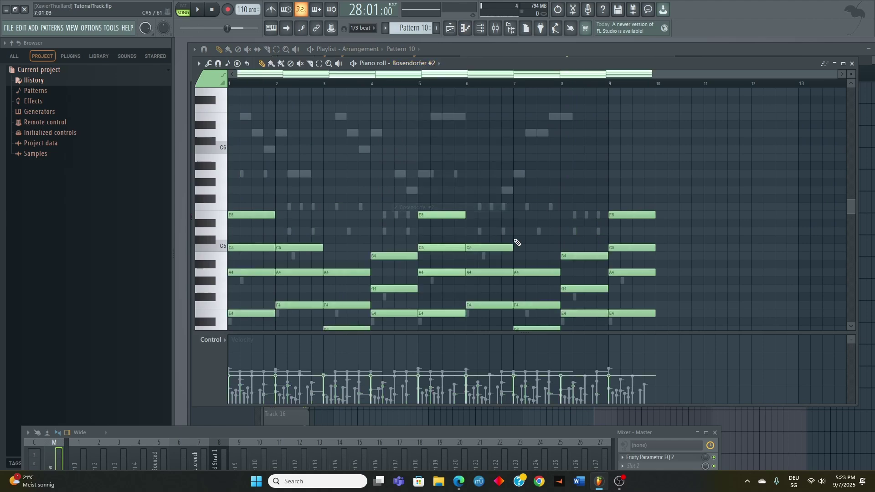
# Step: Delete all Bosendorfer notes from the chorus pattern, play the section and close the piano roll
pyautogui.click(419, 63)
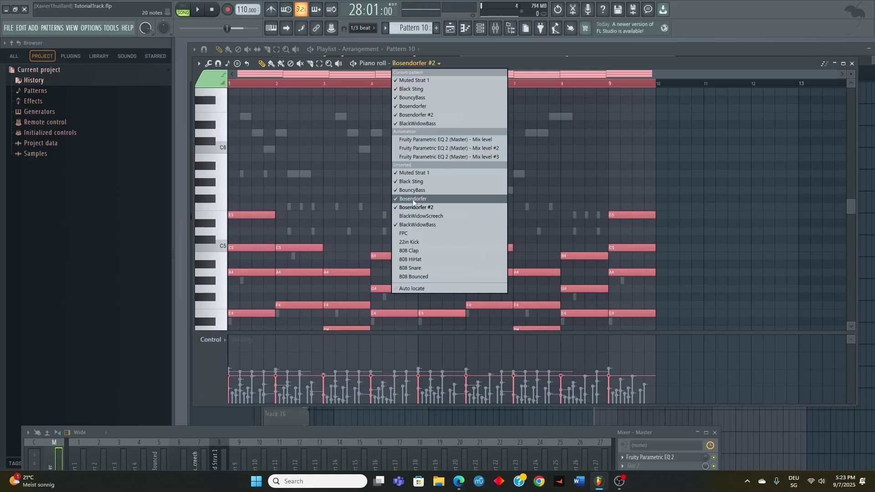
pyautogui.click(412, 198)
pyautogui.press('Delete')
pyautogui.press('space')
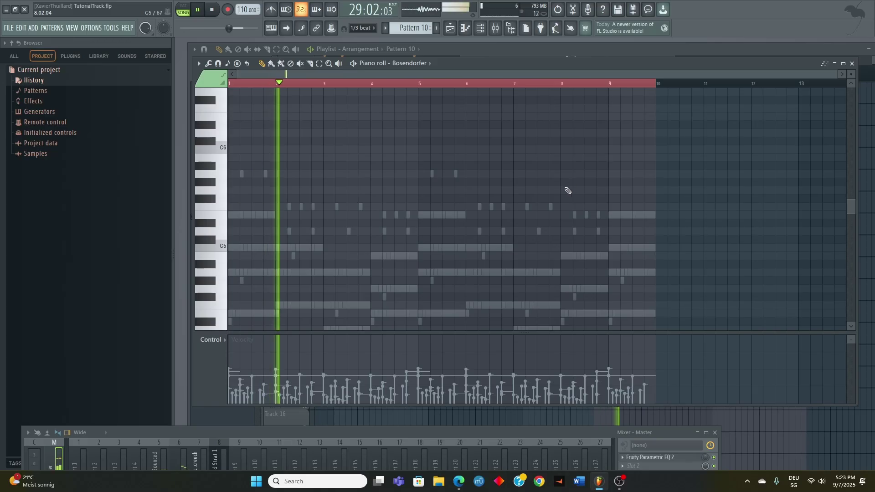
pyautogui.click(853, 63)
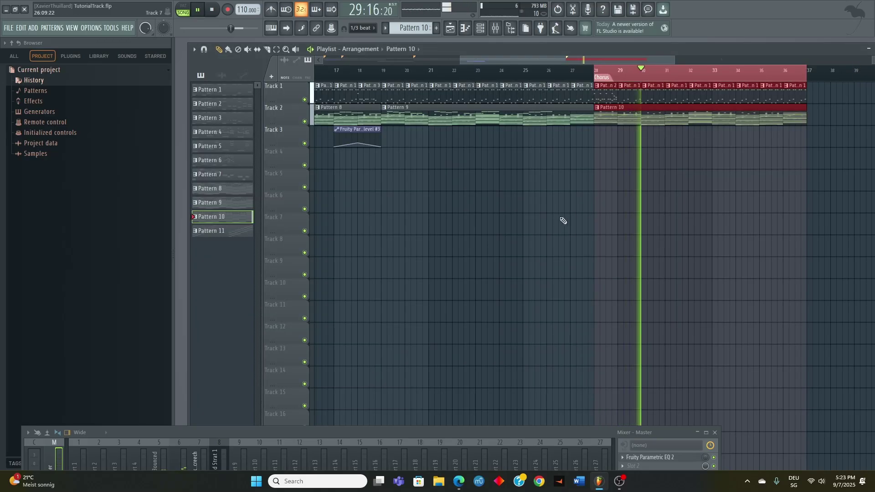
# Step: Replace the Pattern 1 drum clips in the Chorus with Pattern 2 clips on Track 1, filling bars 28 to 33
pyautogui.click(595, 73)
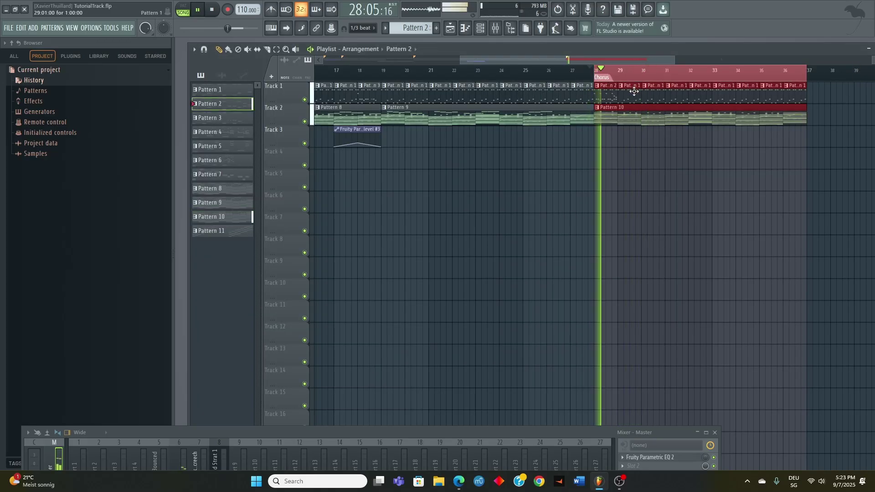
pyautogui.click(622, 91)
pyautogui.moveTo(623, 92); pyautogui.dragTo(651, 88)
pyautogui.click(647, 92)
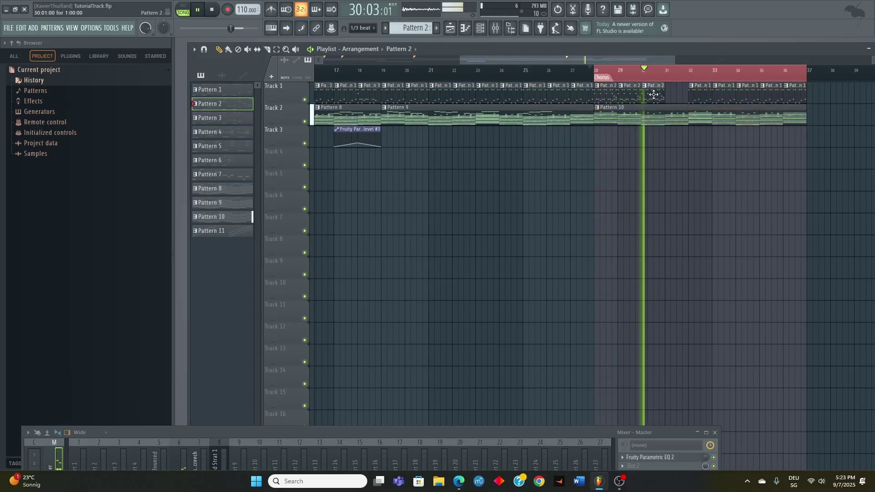
pyautogui.click(671, 93)
pyautogui.rightClick(703, 93)
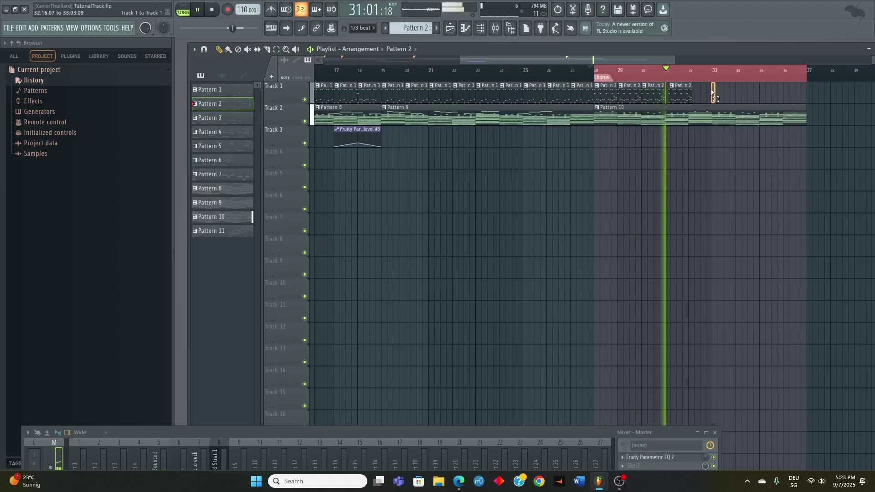
pyautogui.click(677, 93)
pyautogui.press('space')
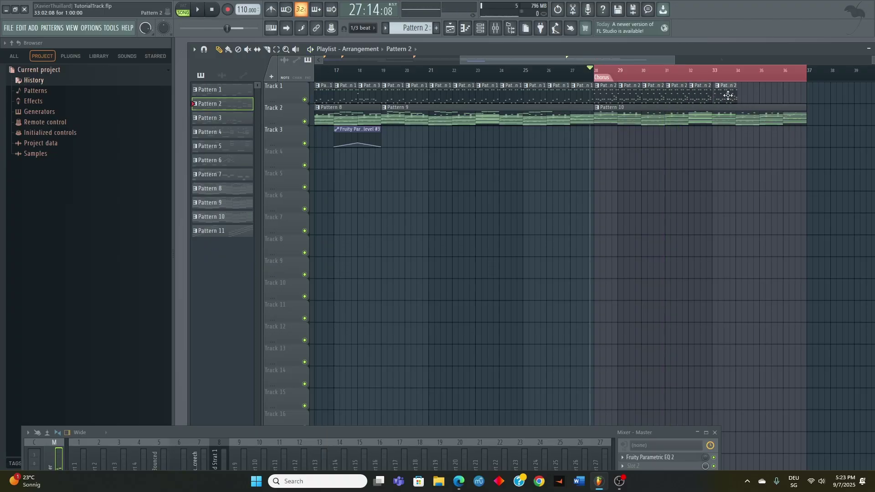
# Step: Remove the misaligned Pattern 2 clip at bar 33, duplicate the five preceding Pattern 2 clips from there and play the Chorus
pyautogui.rightClick(728, 94)
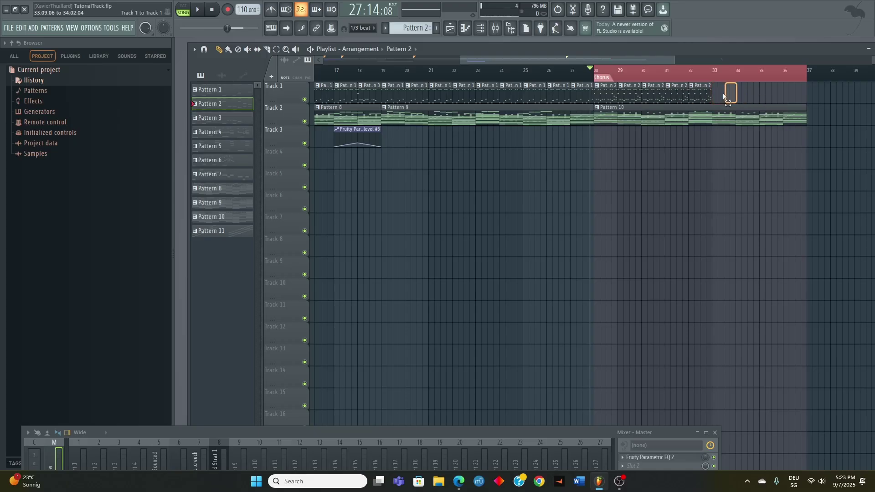
pyautogui.moveTo(729, 93); pyautogui.dragTo(595, 93)
pyautogui.hotkey('ctrl', 'b')
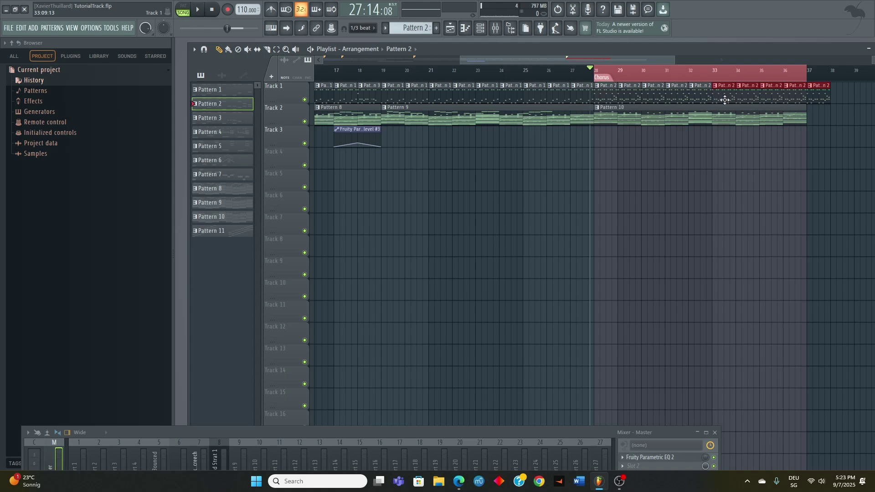
pyautogui.press('space')
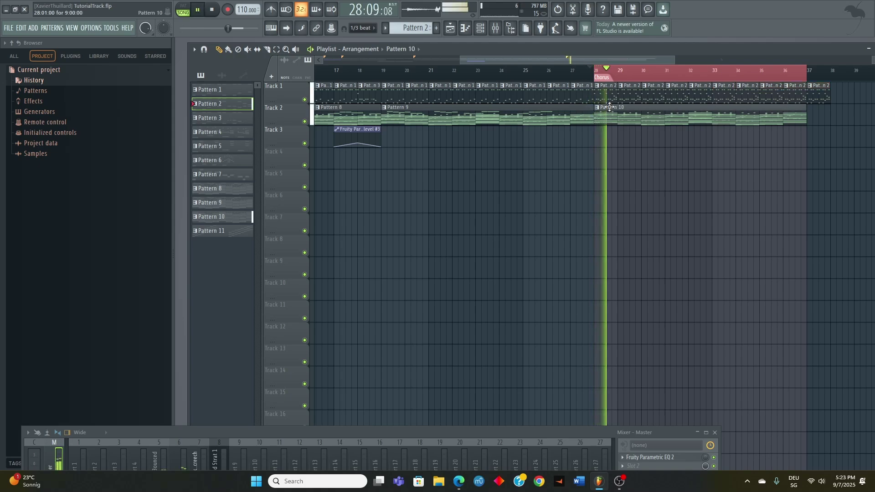
# Step: Open the Pattern 10 chorus clip in the piano roll and raise the velocity of all BlackWidowBass notes
pyautogui.click(683, 115)
pyautogui.scroll(-3, 424, 291)
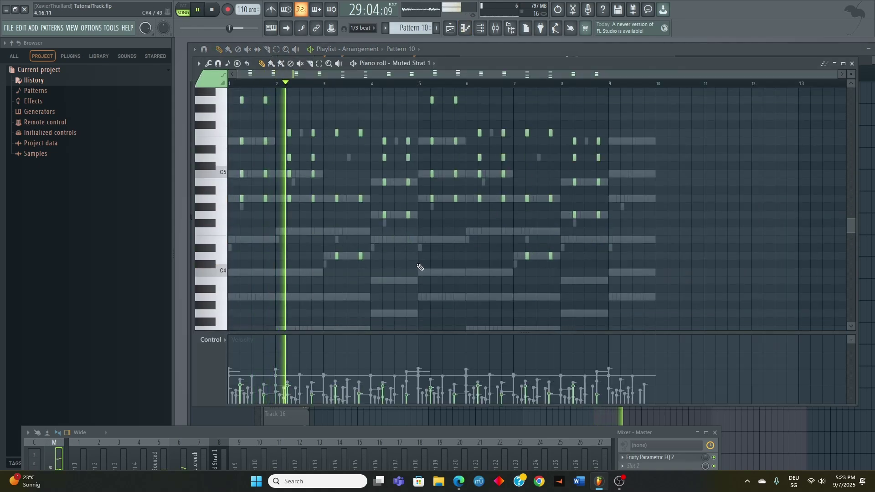
pyautogui.click(412, 63)
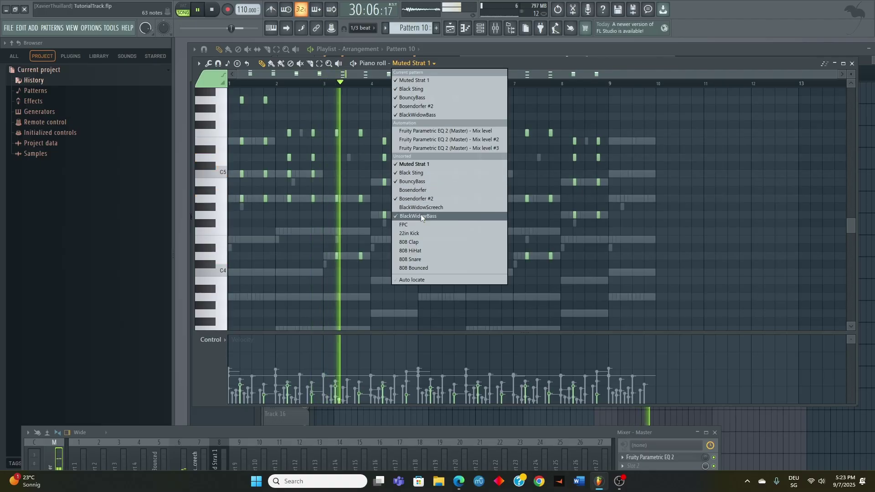
pyautogui.click(419, 216)
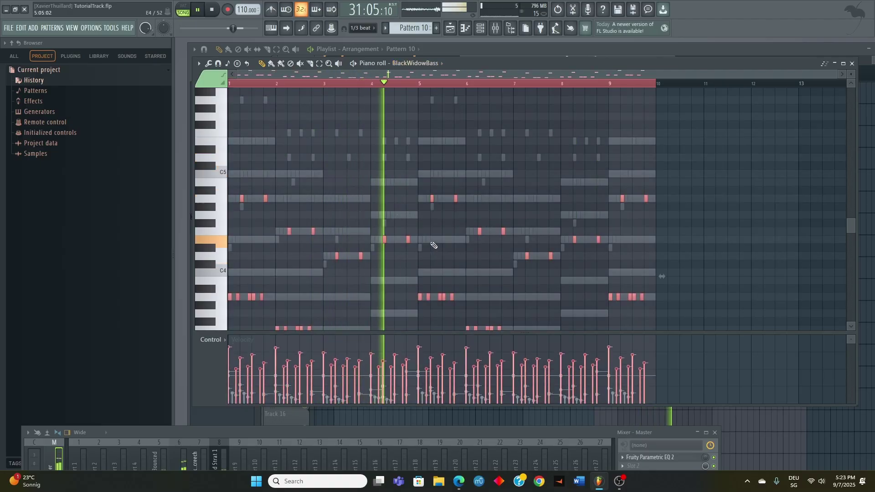
# Step: Raise the velocity of all Muted Strat 1 notes in the chorus pattern, close the piano roll and stop playback
pyautogui.click(414, 63)
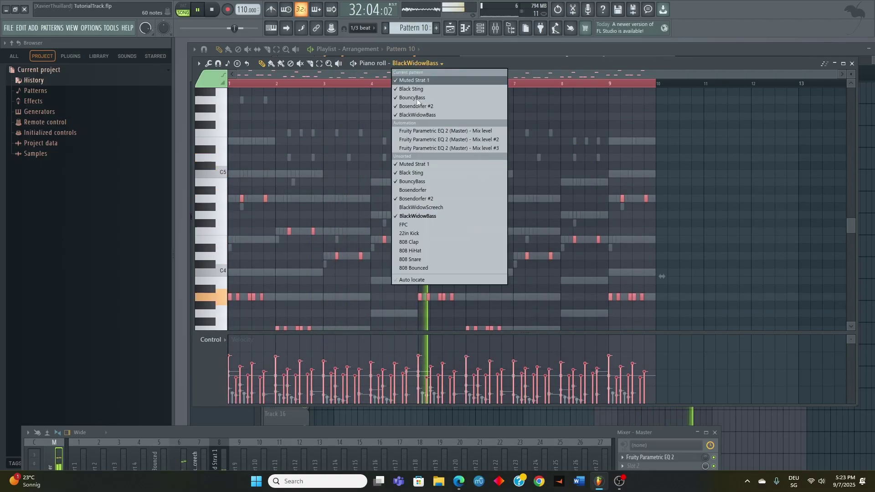
pyautogui.click(409, 164)
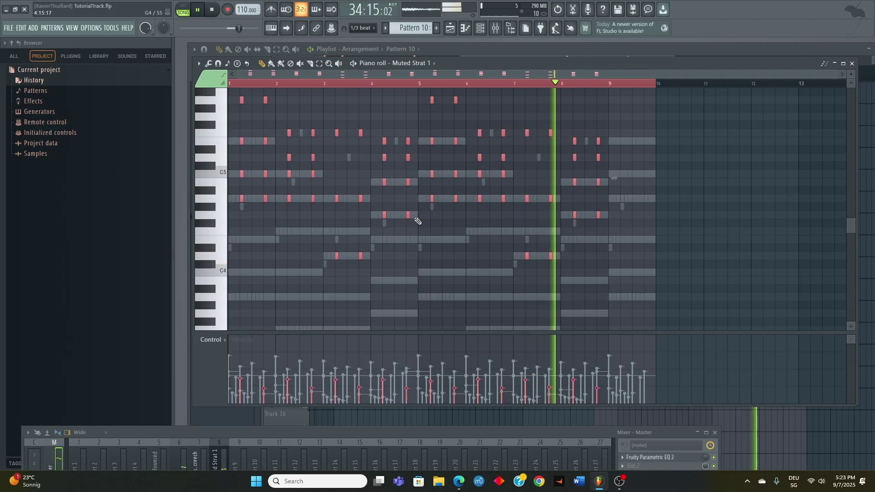
pyautogui.click(851, 63)
pyautogui.press('space')
pyautogui.scroll(-5, 588, 197)
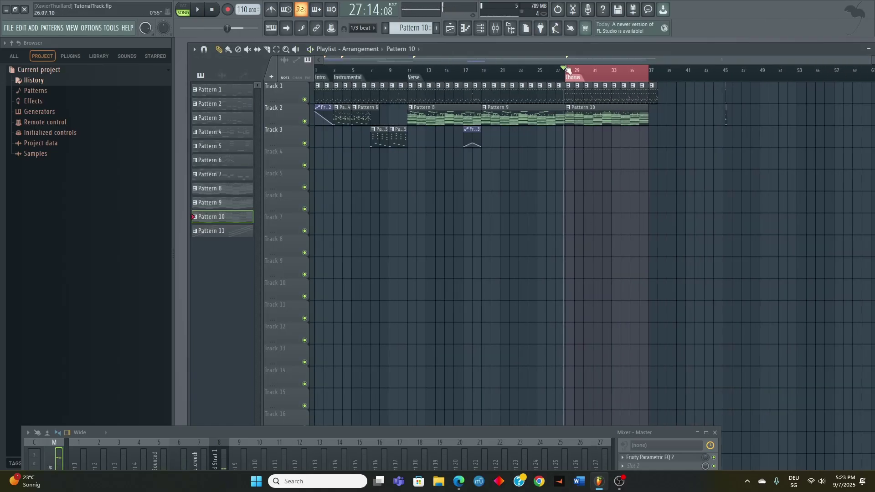
# Step: Play the arrangement from the Intro with bars 1 to 37 selected and inspect the BlackWidowBass notes of Pattern 9 in the piano roll
pyautogui.moveTo(577, 73); pyautogui.dragTo(117, 91)
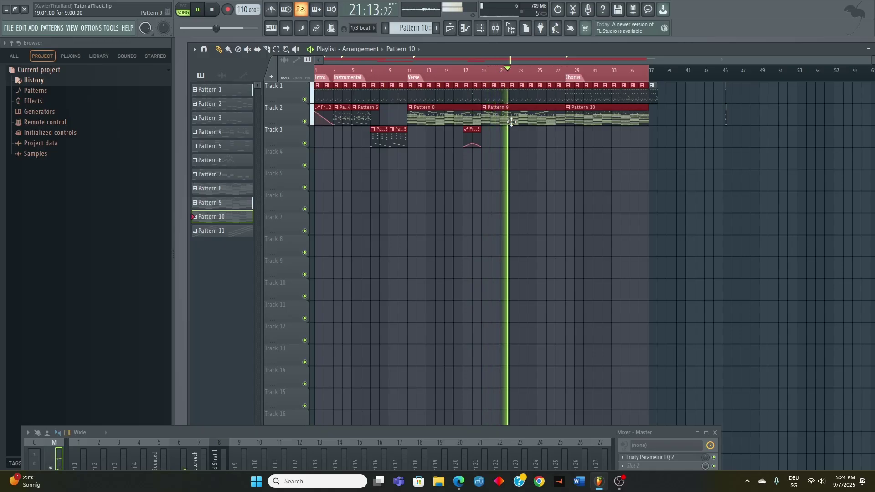
pyautogui.doubleClick(511, 121)
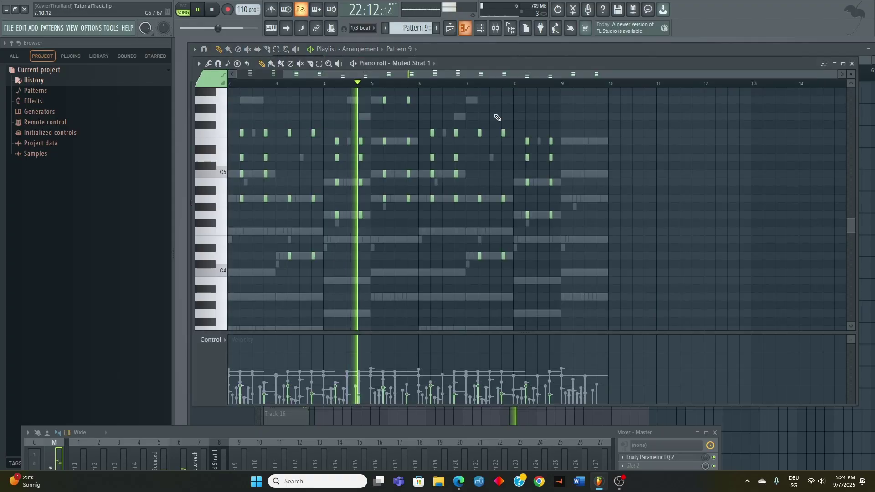
pyautogui.click(424, 63)
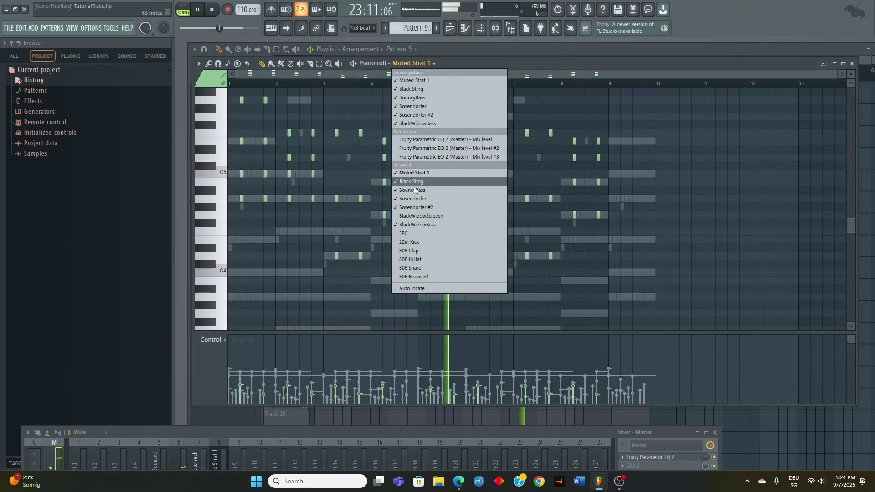
pyautogui.click(420, 225)
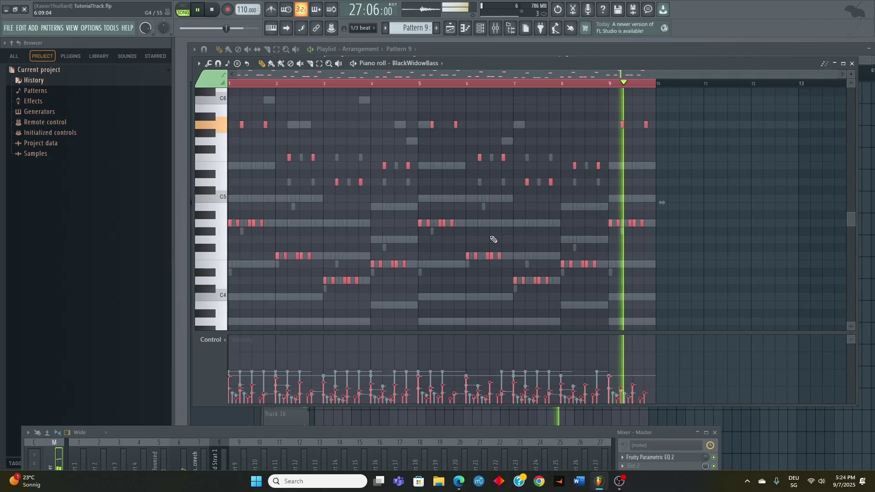
pyautogui.click(852, 63)
pyautogui.press('space')
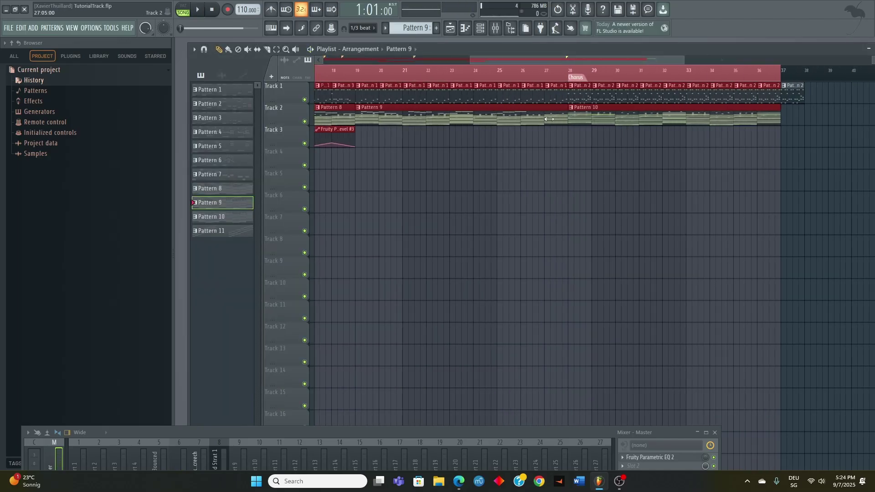
# Step: Trim the verse's Pattern 9 clip and drums to end at bar 27, and move the chorus clips one bar earlier to start there
pyautogui.hotkey('ctrl', 'd')
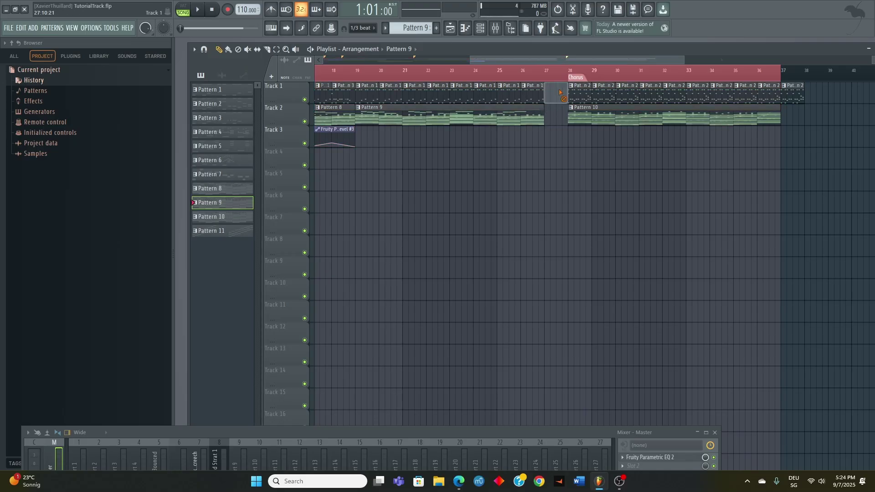
pyautogui.moveTo(840, 139); pyautogui.dragTo(557, 90)
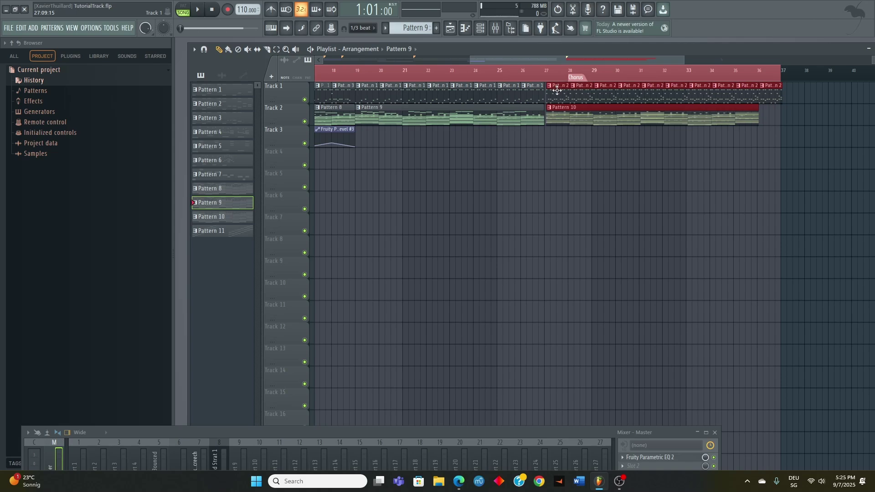
# Step: Play the transition from the verse into the moved chorus clips through to their end and check the Chorus marker's options
pyautogui.press('space')
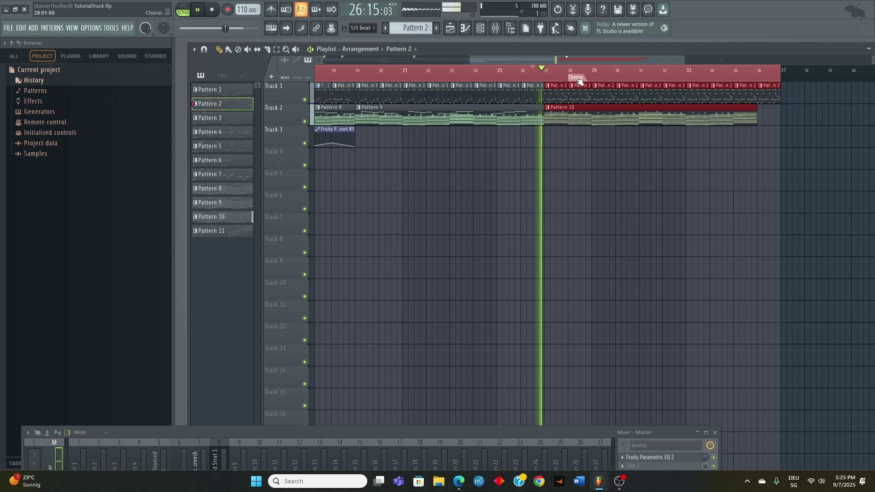
pyautogui.keyDown('ctrl'); pyautogui.scroll(-5, 563, 132); pyautogui.keyUp('ctrl')
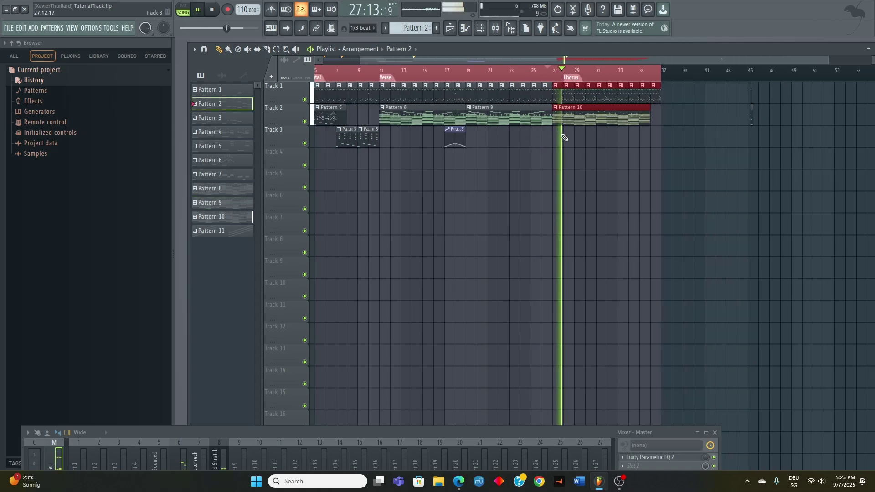
pyautogui.keyDown('ctrl'); pyautogui.scroll(5, 564, 138); pyautogui.keyUp('ctrl')
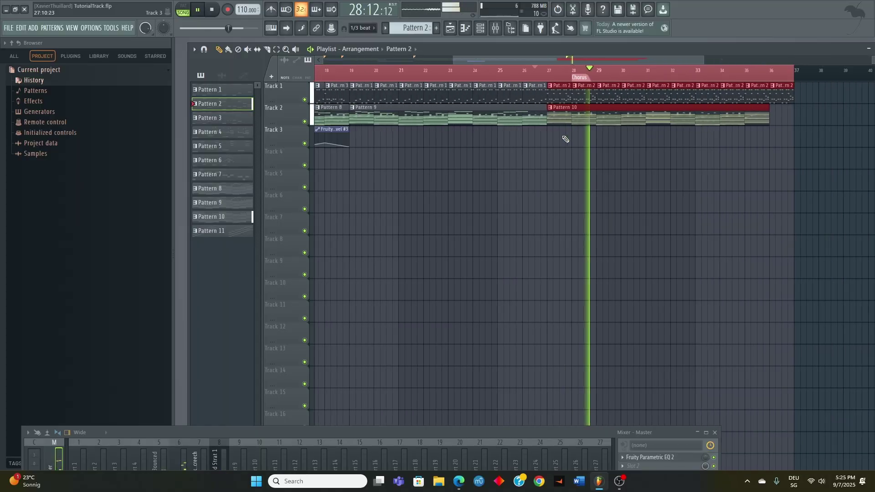
pyautogui.keyDown('ctrl'); pyautogui.scroll(-2, 569, 143); pyautogui.keyUp('ctrl')
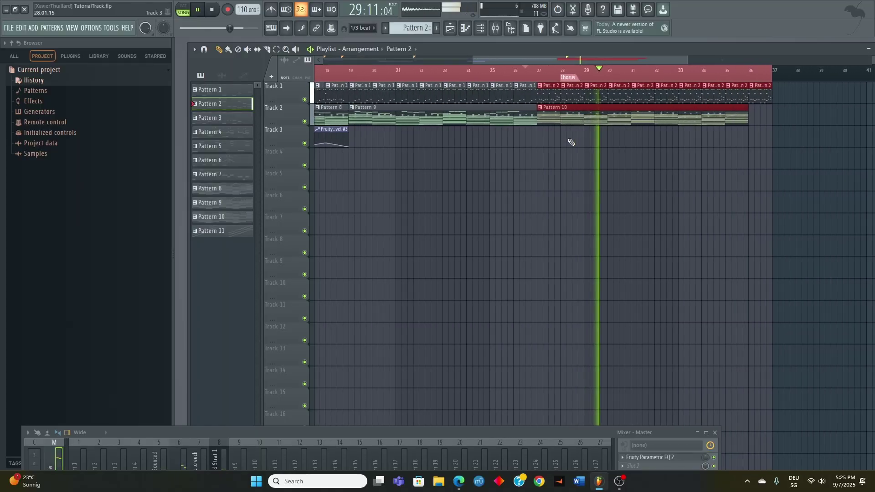
pyautogui.keyDown('ctrl'); pyautogui.scroll(-3, 575, 144); pyautogui.keyUp('ctrl')
pyautogui.keyDown('ctrl'); pyautogui.scroll(3, 576, 144); pyautogui.keyUp('ctrl')
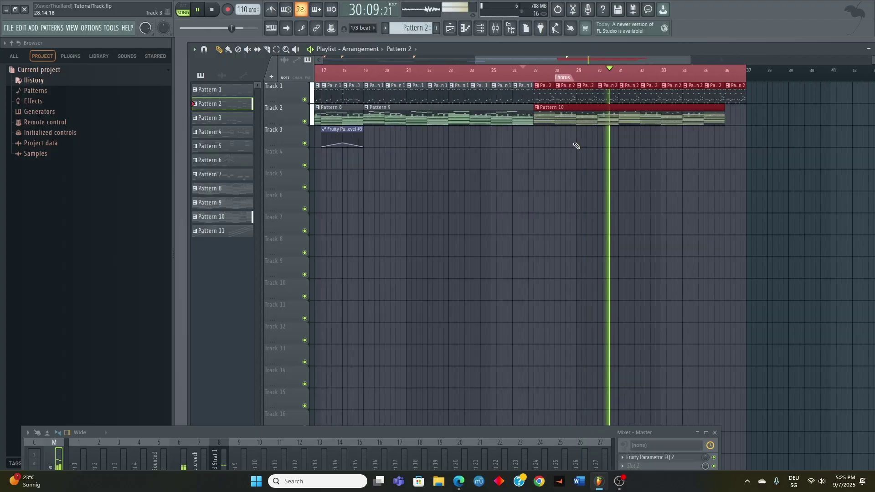
pyautogui.keyDown('ctrl'); pyautogui.scroll(-3, 576, 148); pyautogui.keyUp('ctrl')
pyautogui.keyDown('ctrl'); pyautogui.scroll(2, 577, 150); pyautogui.keyUp('ctrl')
pyautogui.keyDown('ctrl'); pyautogui.scroll(-3, 556, 153); pyautogui.keyUp('ctrl')
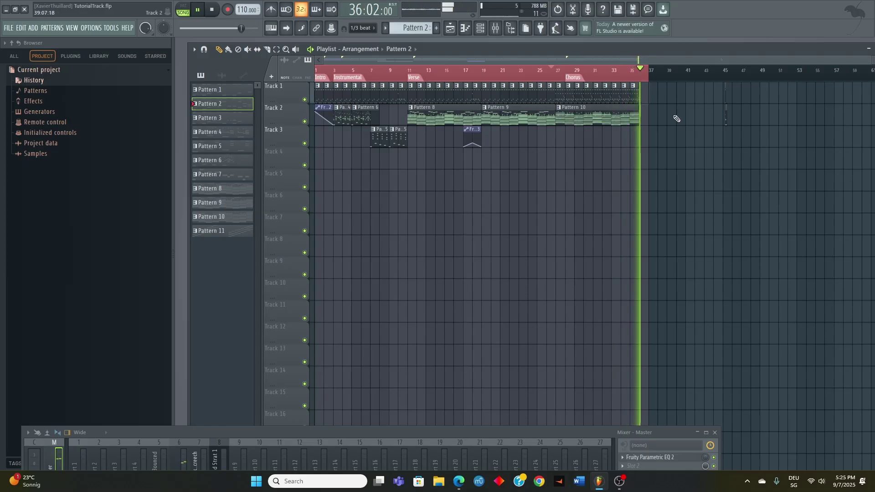
pyautogui.press('space')
pyautogui.rightClick(569, 75)
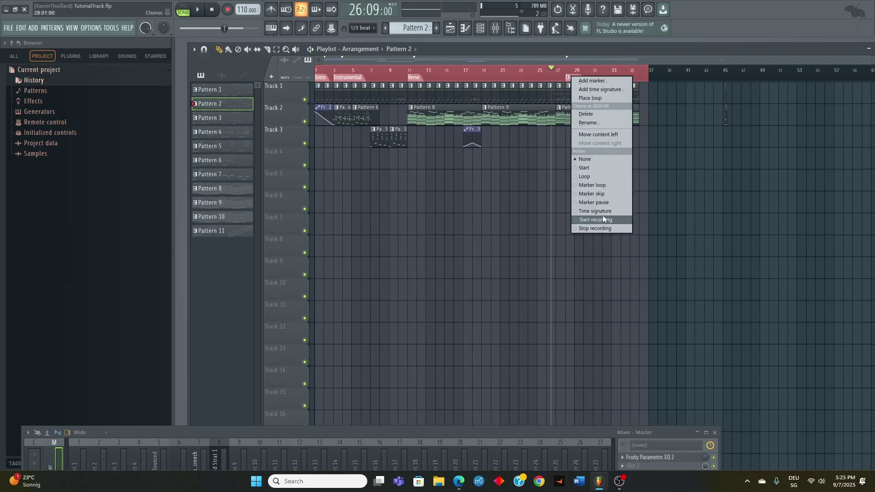
pyautogui.click(510, 186)
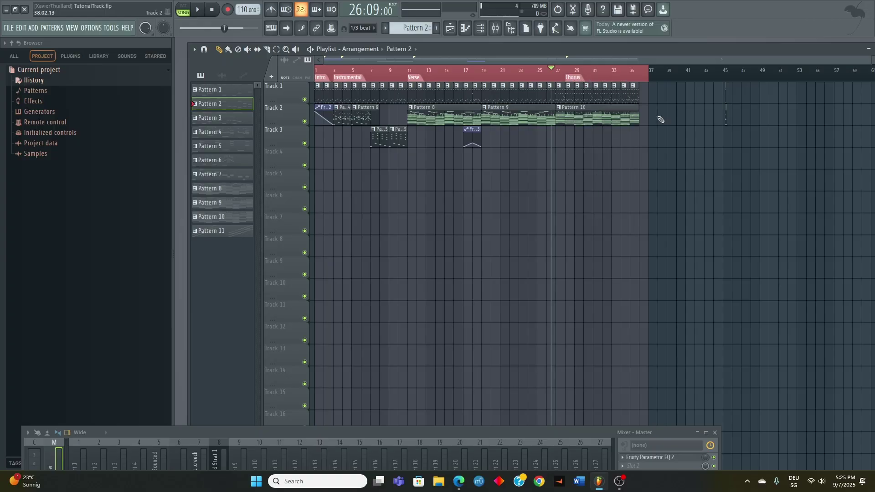